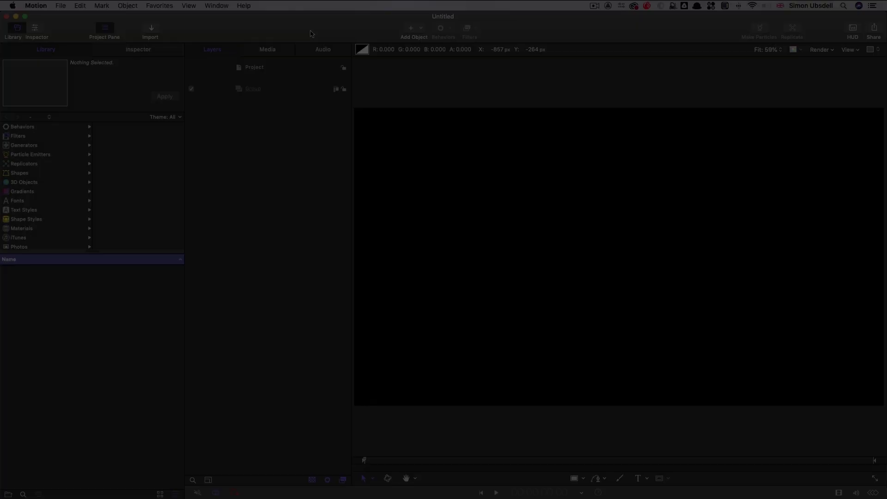
# Step: Show the Inspector to confirm the 1920×1080, 24 fps, 6-second project properties
pyautogui.press('super+3')
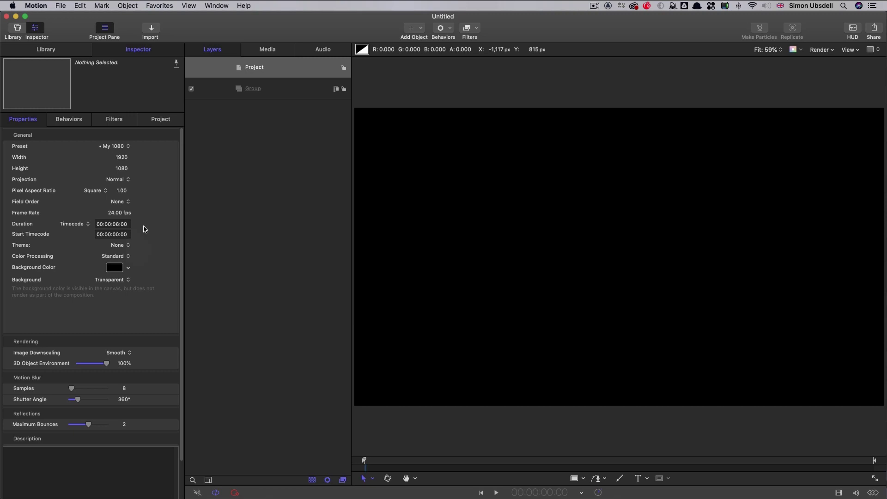
# Step: Import Sky.jpg into the empty group
pyautogui.click(277, 93)
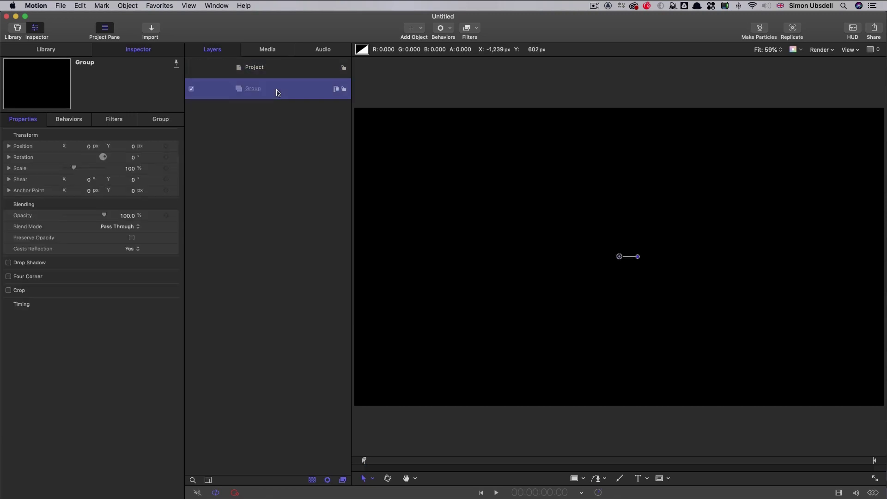
pyautogui.click(152, 31)
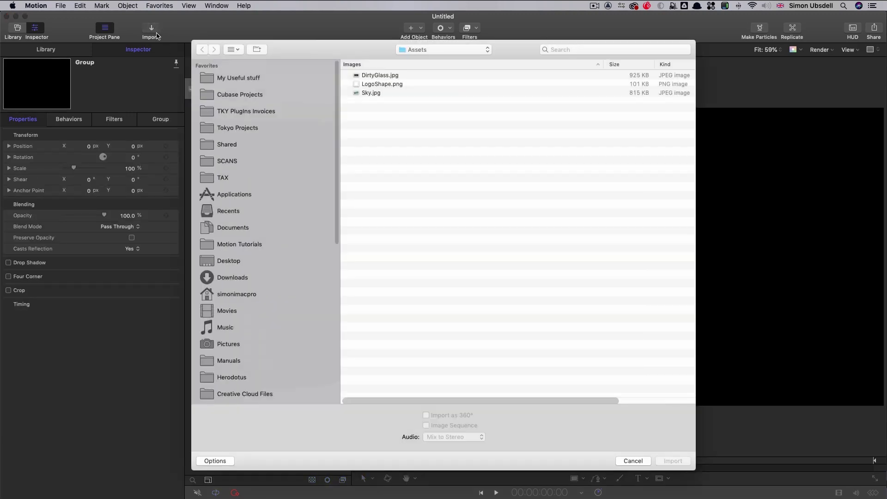
pyautogui.click(361, 93)
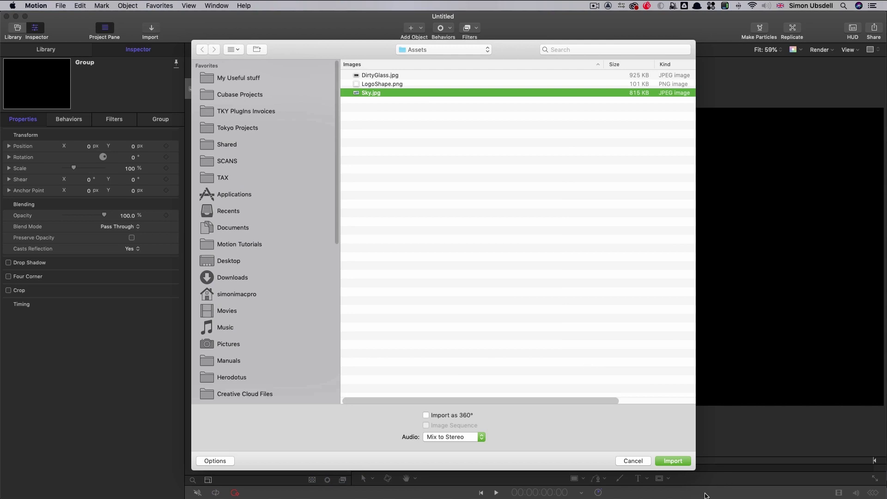
pyautogui.click(673, 461)
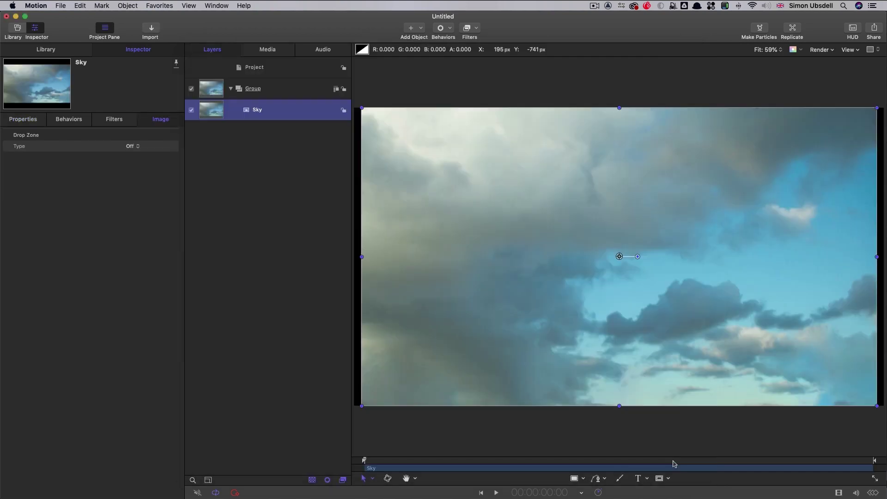
# Step: Tilt the Sky layer to 20° X rotation and scale it to 70%
pyautogui.click(27, 121)
pyautogui.click(8, 158)
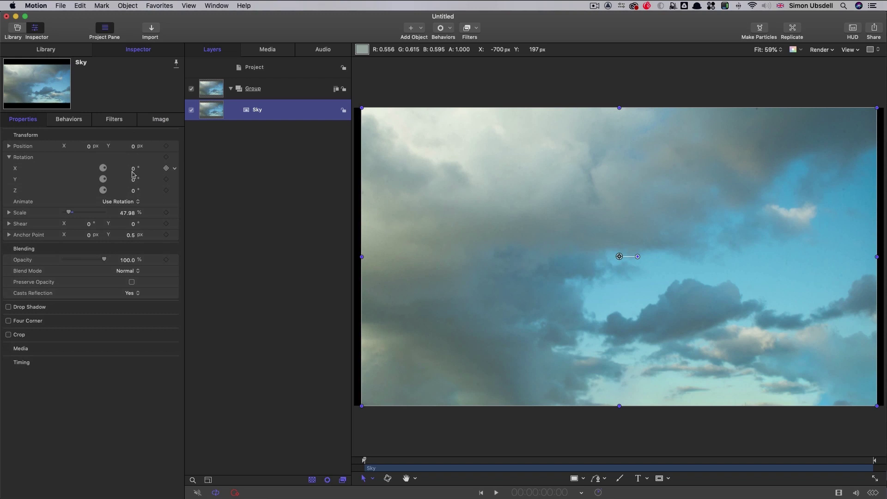
pyautogui.click(133, 169)
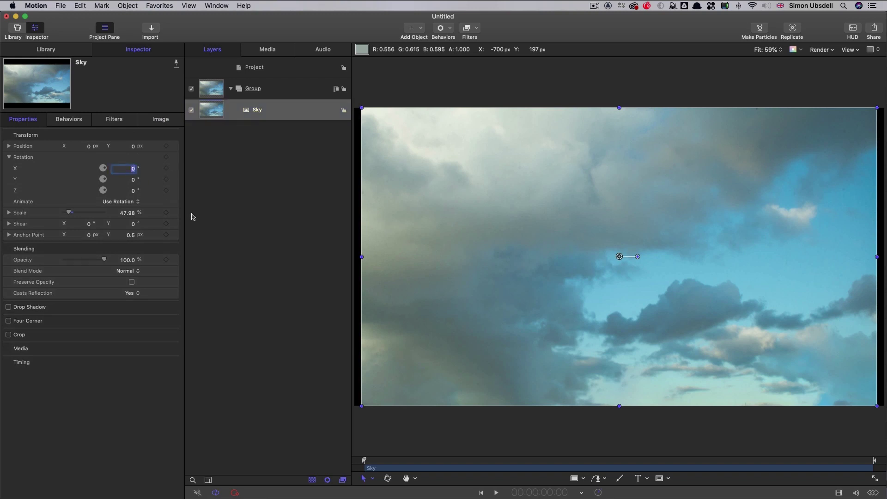
pyautogui.write('20')
pyautogui.press('Return')
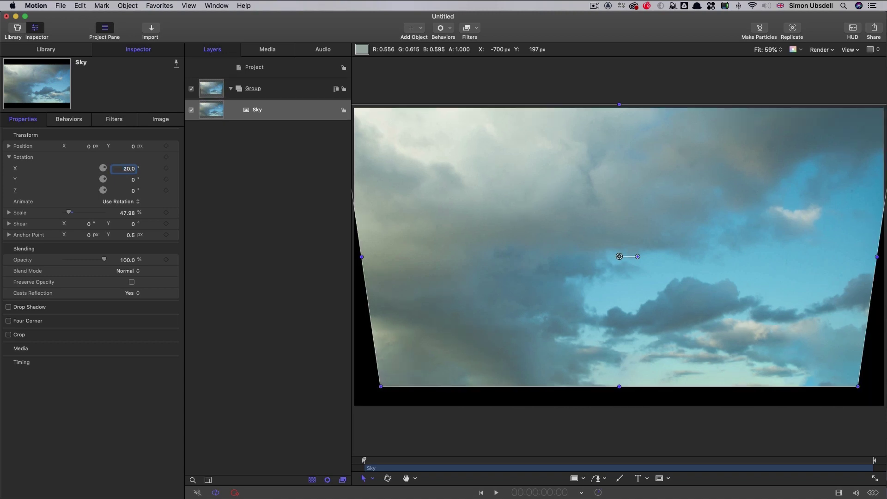
pyautogui.click(127, 213)
pyautogui.write('70')
# Step: Add a Levels filter to Sky, raising the black point and lowering the white point
pyautogui.click(258, 88)
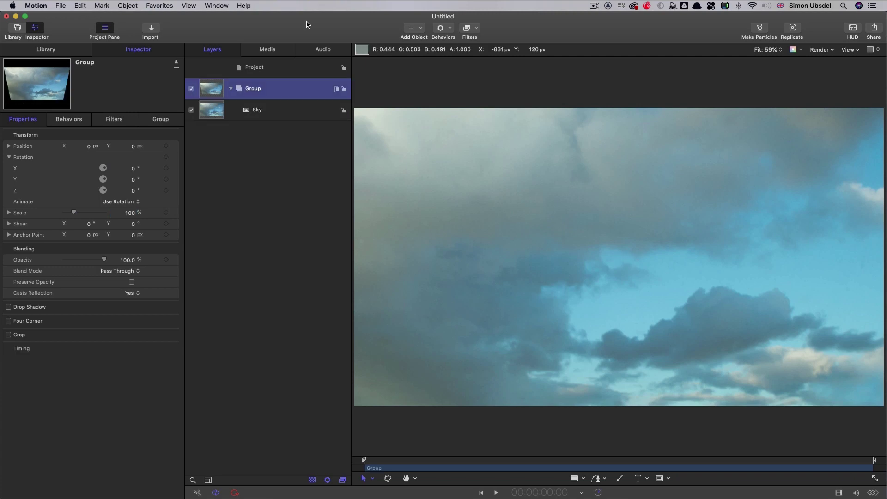
pyautogui.click(207, 112)
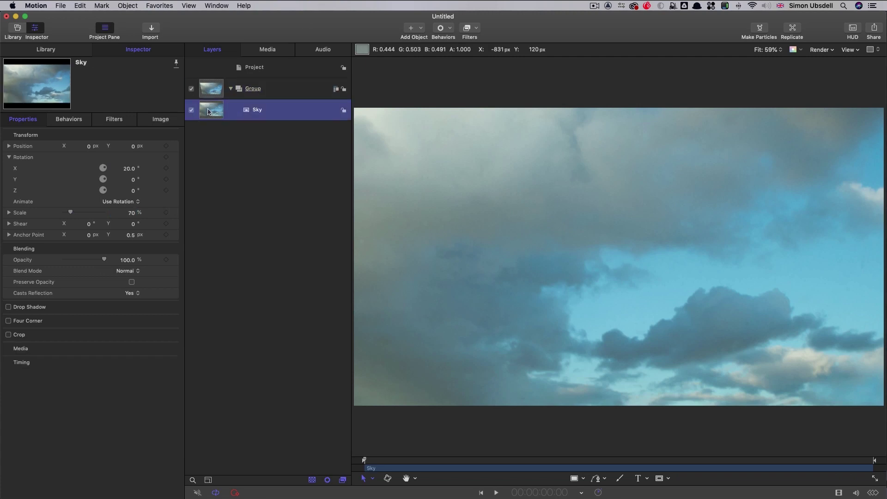
pyautogui.click(478, 27)
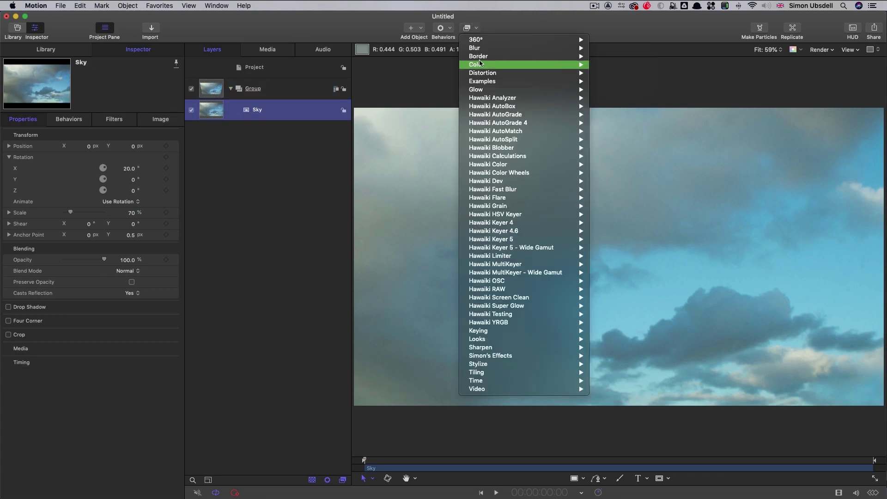
pyautogui.moveTo(478, 64)
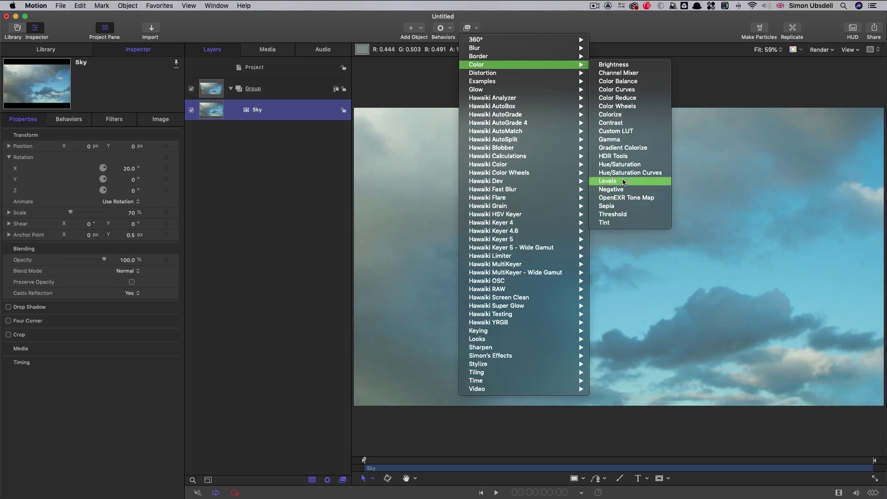
pyautogui.click(609, 180)
pyautogui.moveTo(64, 195); pyautogui.dragTo(76, 195)
pyautogui.moveTo(171, 194); pyautogui.dragTo(158, 195)
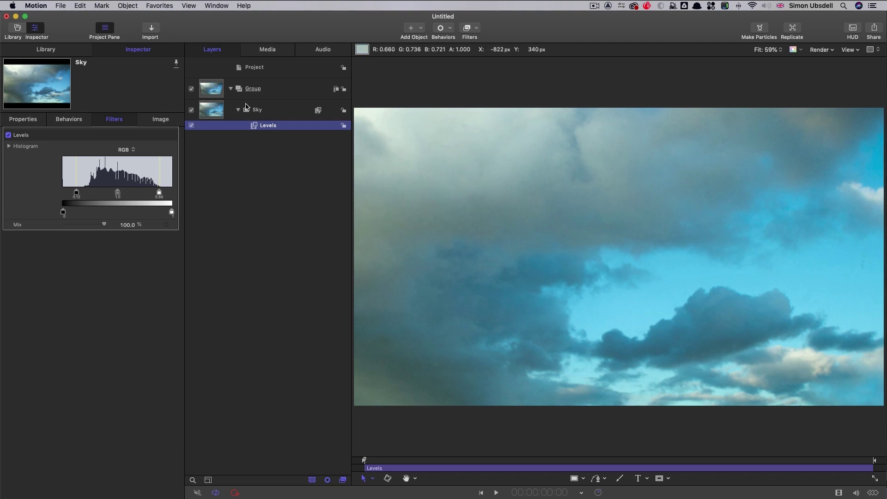
# Step: Make a clone layer of the group holding the sky
pyautogui.click(216, 90)
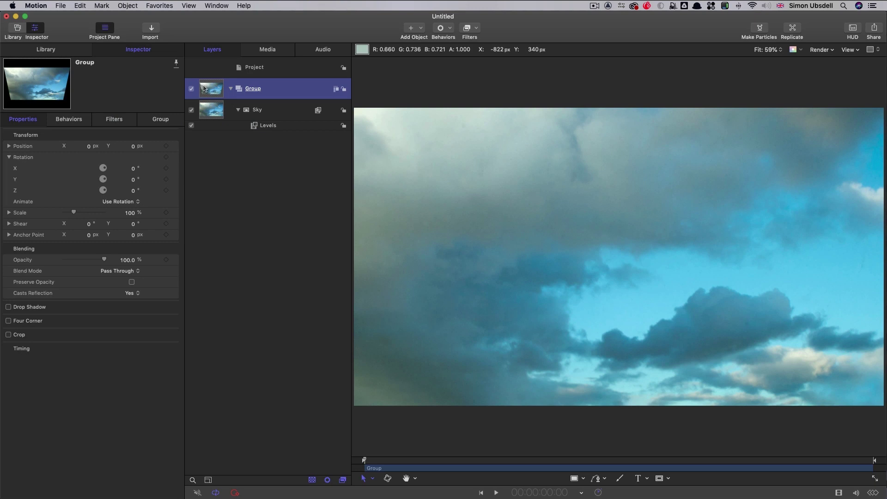
pyautogui.rightClick(208, 86)
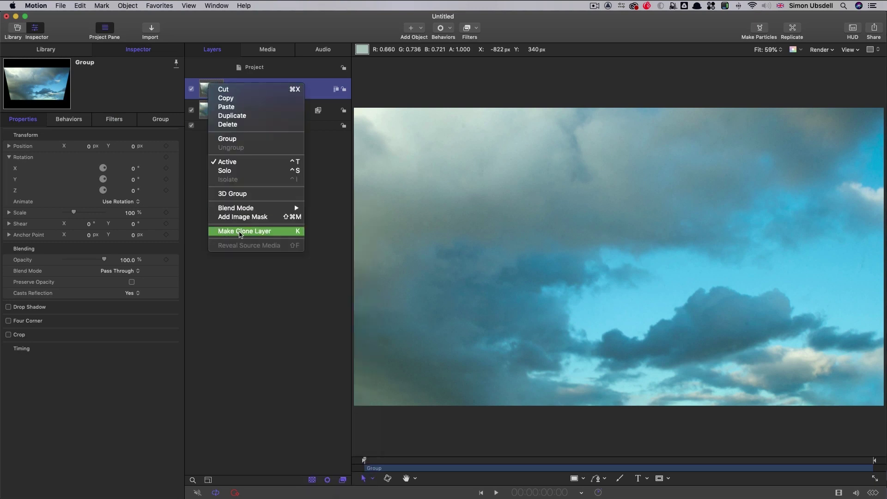
pyautogui.click(242, 231)
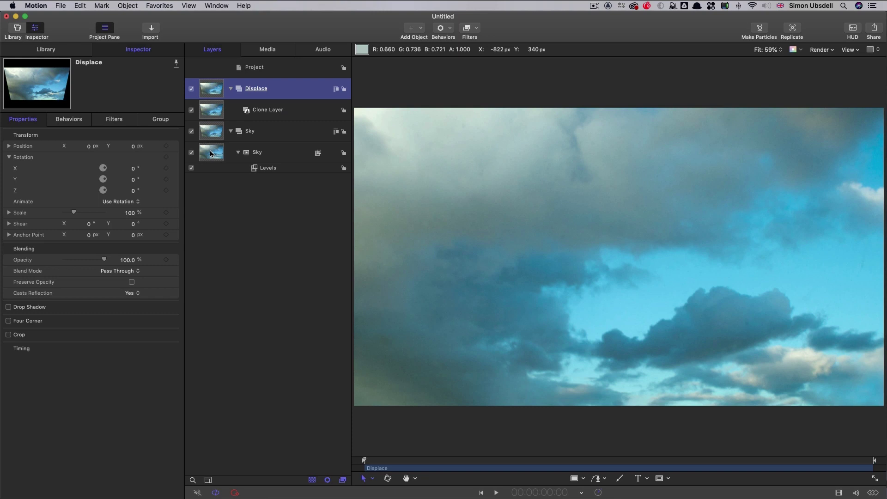
# Step: Name the groups Sky and Displace, then add a new empty group on top
pyautogui.click(213, 135)
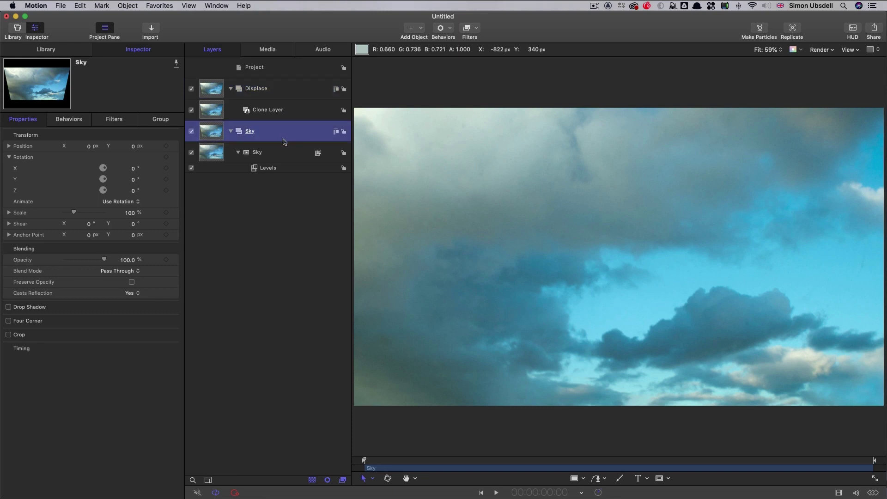
pyautogui.click(220, 91)
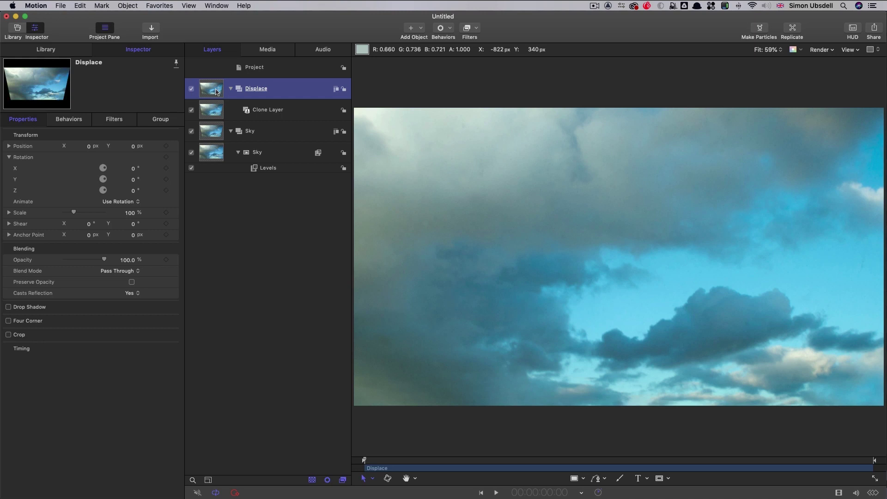
pyautogui.click(131, 6)
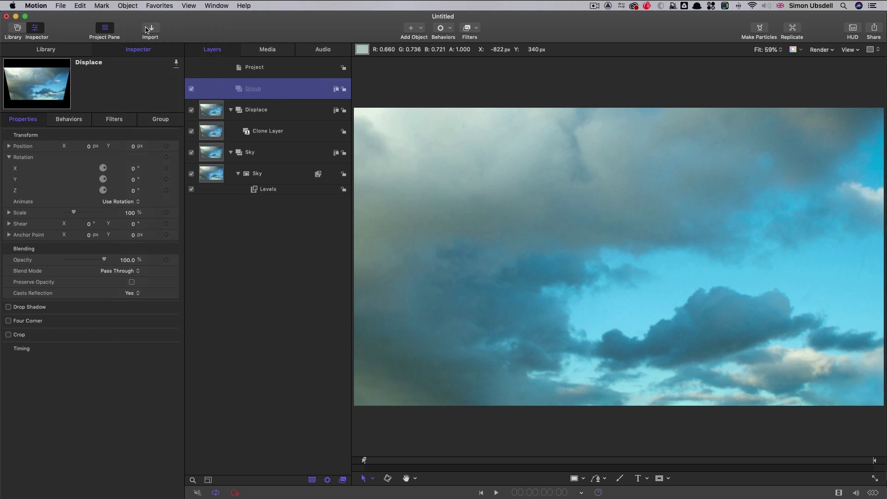
# Step: Import LogoShape.png into the new group
pyautogui.click(145, 29)
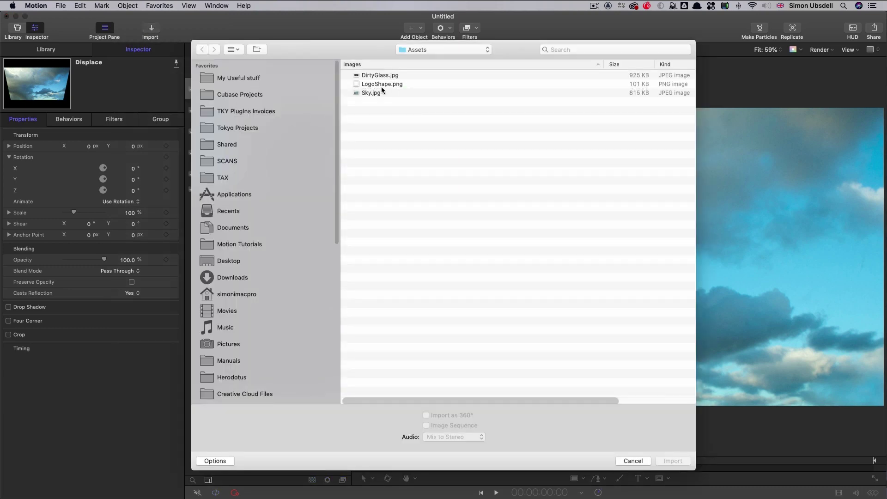
pyautogui.click(381, 84)
pyautogui.click(672, 460)
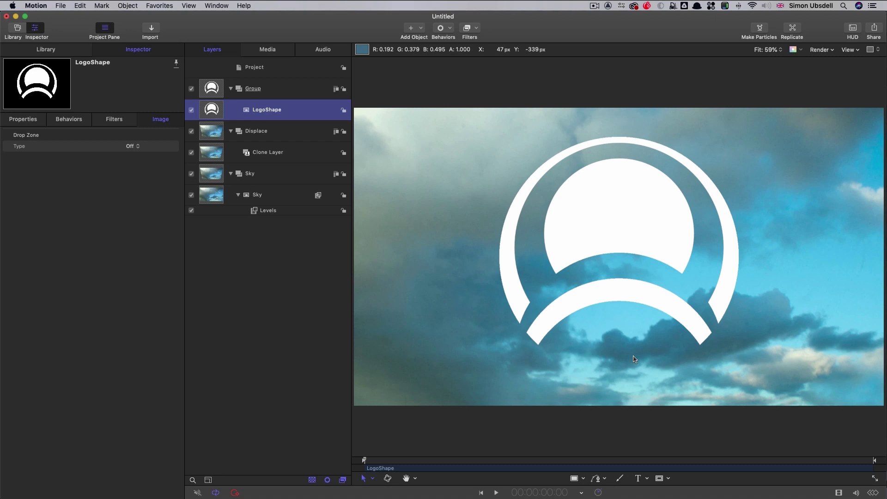
# Step: Draw a 2000×225 rectangle across the logo's middle and fill it black
pyautogui.click(577, 481)
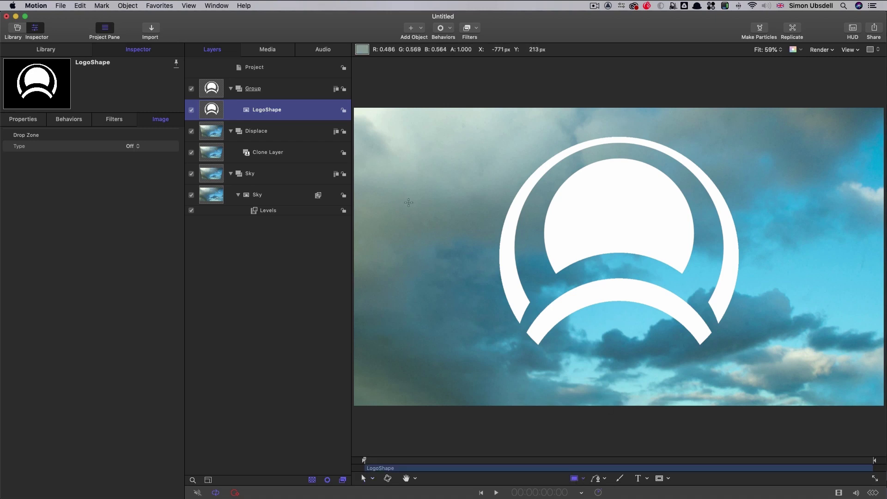
pyautogui.moveTo(420, 222)
pyautogui.mouseDown()
pyautogui.moveTo(696, 243)
pyautogui.moveTo(811, 267)
pyautogui.mouseUp()
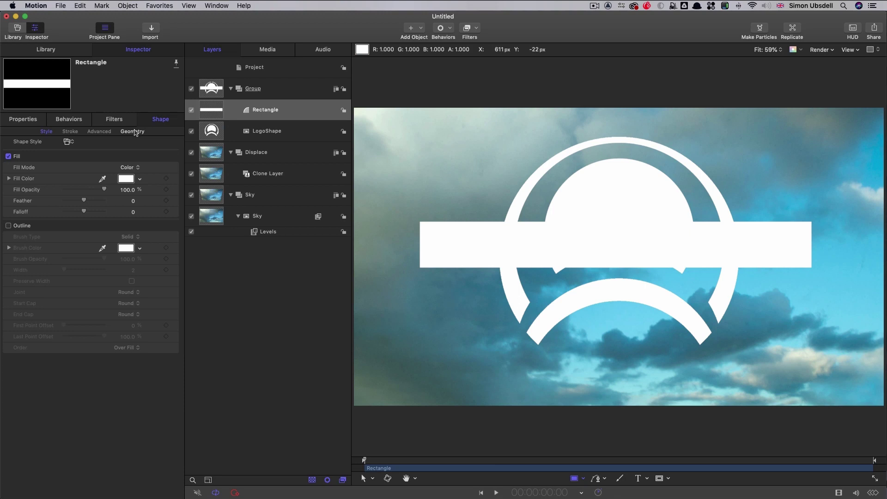
pyautogui.click(134, 132)
pyautogui.click(9, 178)
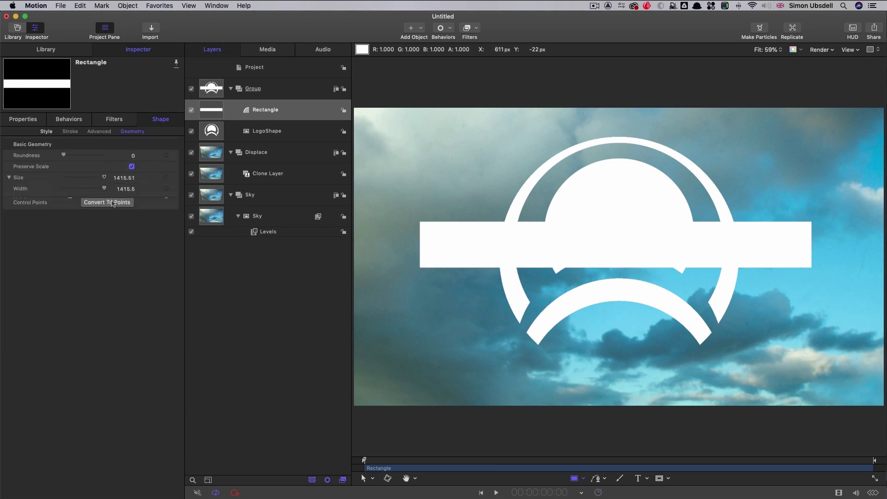
pyautogui.click(124, 189)
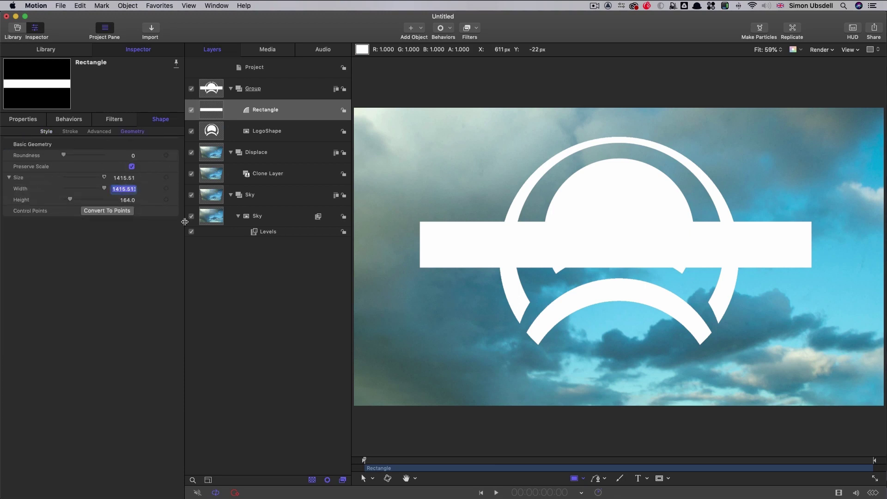
pyautogui.write('2000')
pyautogui.press('Tab')
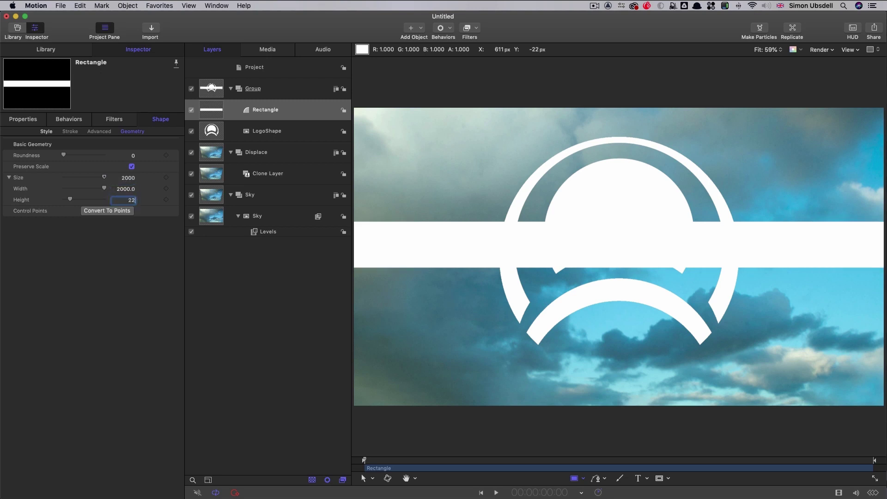
pyautogui.press('Return')
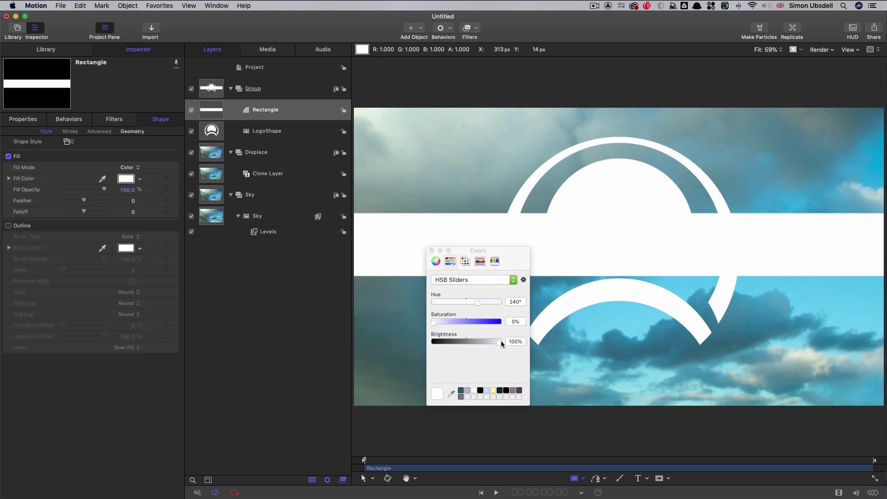
pyautogui.moveTo(501, 341); pyautogui.dragTo(354, 331)
pyautogui.press('Escape')
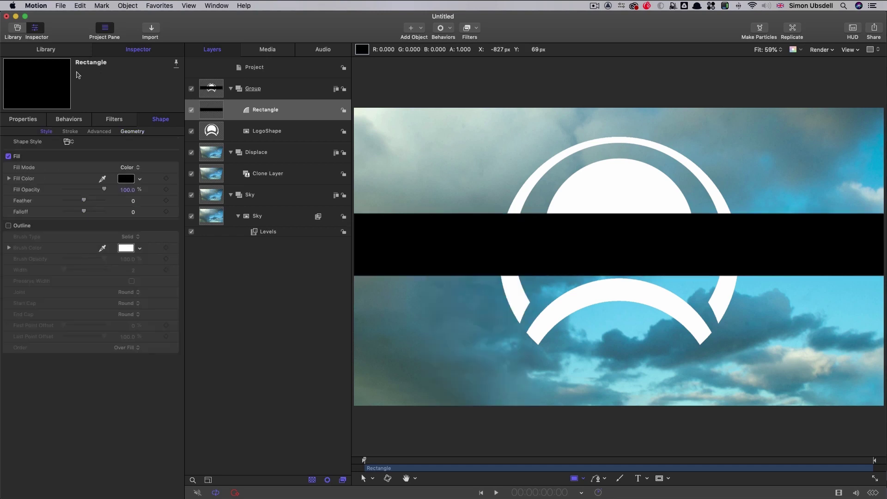
# Step: Add a black Color Solid generator and send it behind the logo shapes
pyautogui.click(48, 51)
pyautogui.click(27, 145)
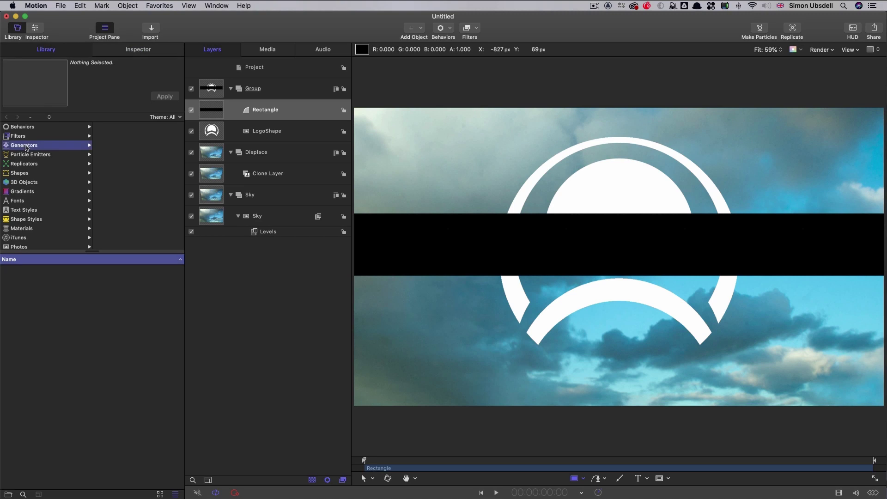
pyautogui.moveTo(19, 337)
pyautogui.mouseDown()
pyautogui.moveTo(355, 174)
pyautogui.moveTo(238, 109)
pyautogui.mouseUp()
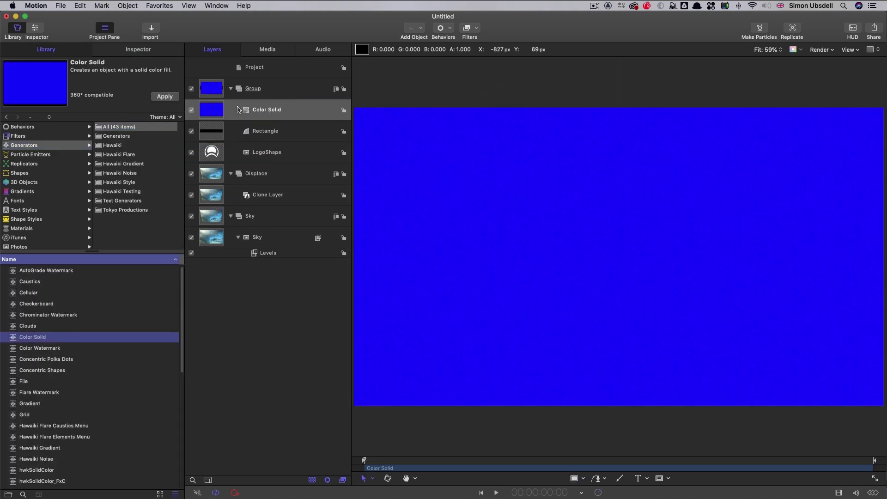
pyautogui.press('super+shift+bracketleft')
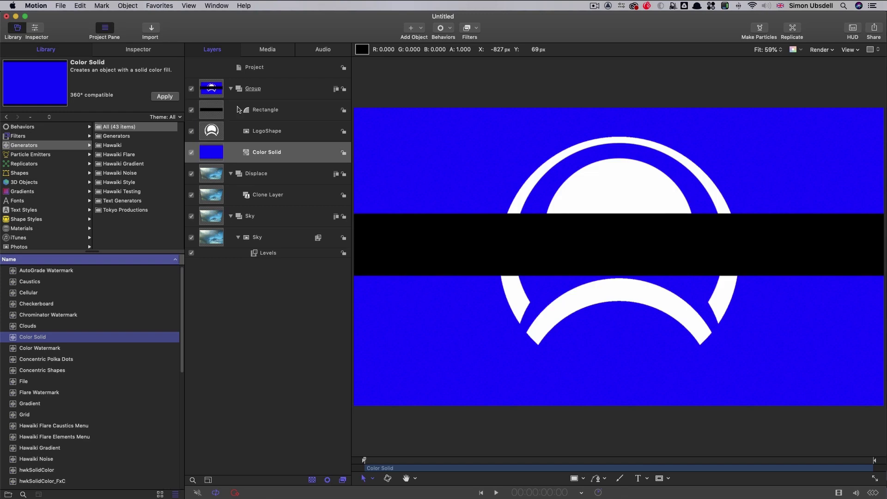
pyautogui.click(137, 50)
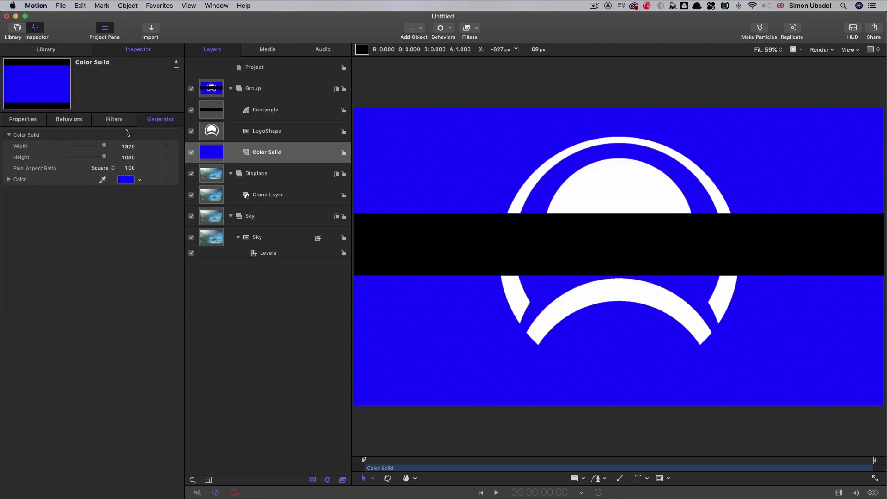
pyautogui.click(128, 180)
pyautogui.moveTo(461, 341); pyautogui.dragTo(359, 344)
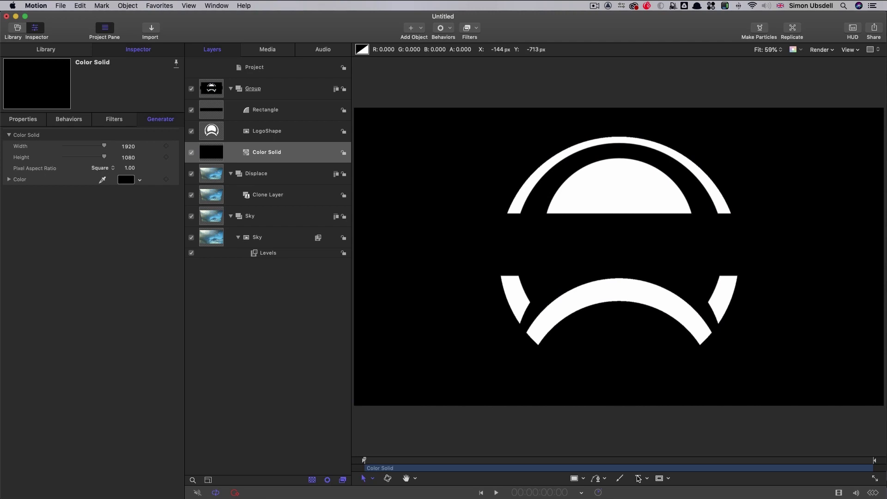
# Step: Create centre-aligned XPAND text and reset its position to the canvas centre
pyautogui.click(638, 478)
pyautogui.click(461, 236)
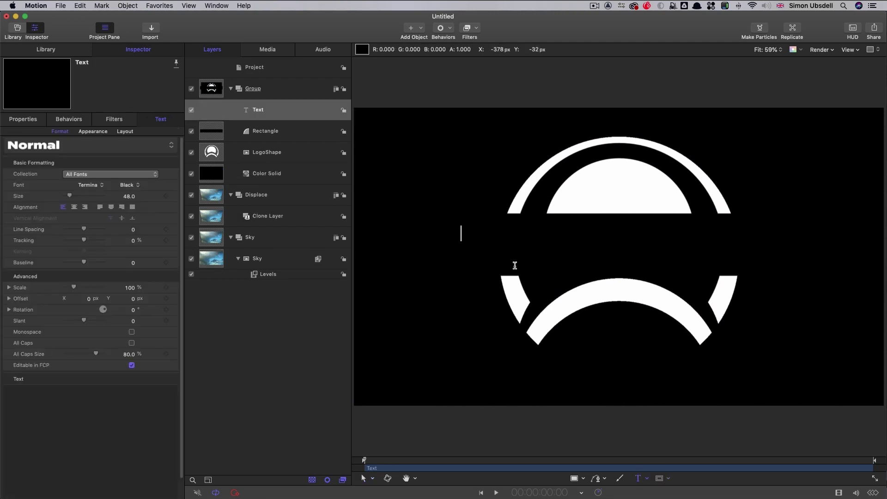
pyautogui.write('XPAND')
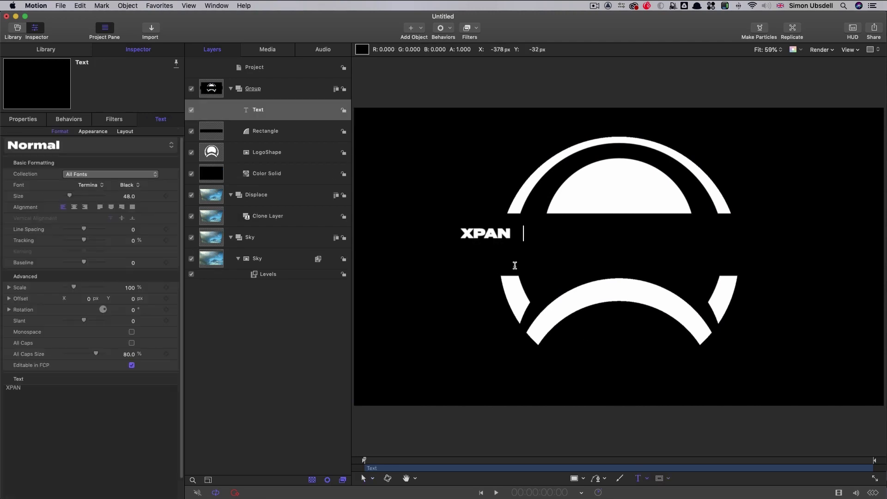
pyautogui.click(74, 207)
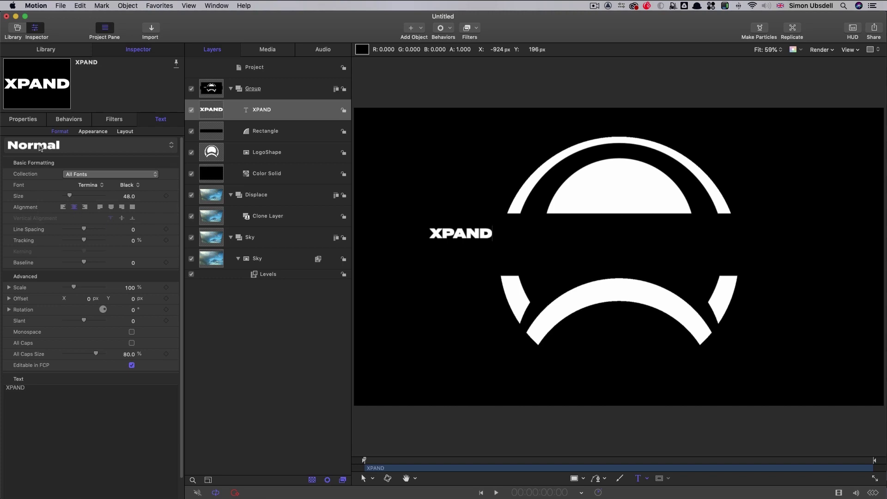
pyautogui.click(29, 121)
pyautogui.rightClick(96, 139)
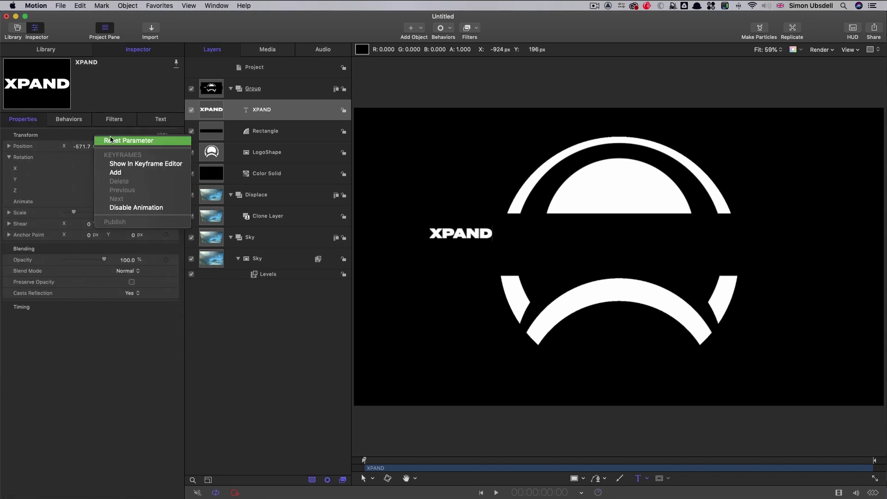
pyautogui.click(111, 140)
# Step: Set the XPAND text size to 240 and baseline to -80
pyautogui.click(162, 120)
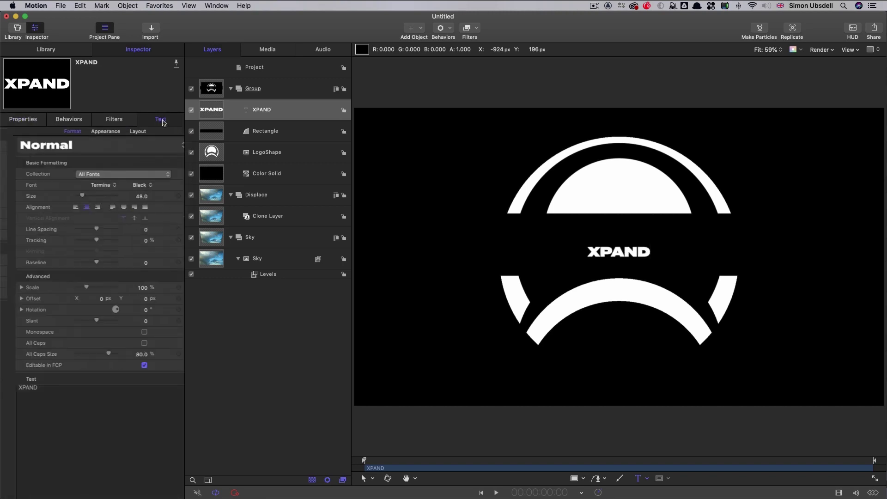
pyautogui.moveTo(128, 195); pyautogui.dragTo(201, 196)
pyautogui.click(129, 196)
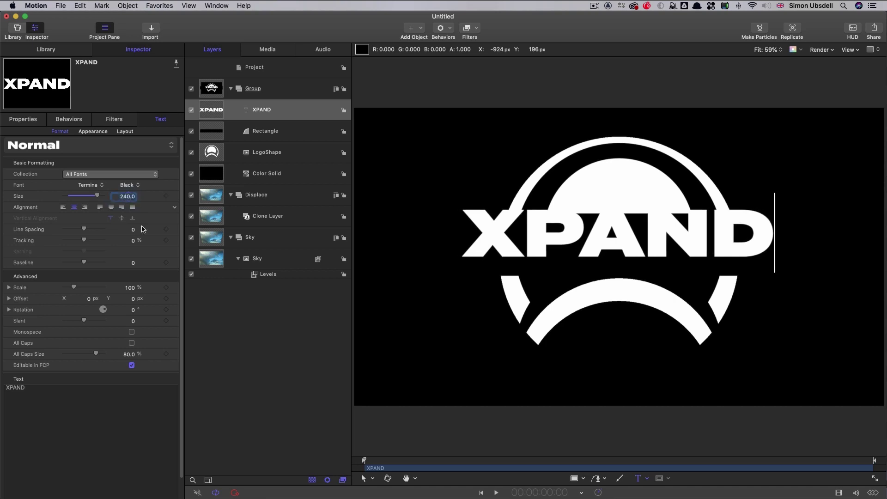
pyautogui.click(132, 263)
pyautogui.write('-80')
pyautogui.press('Return')
pyautogui.press('Escape')
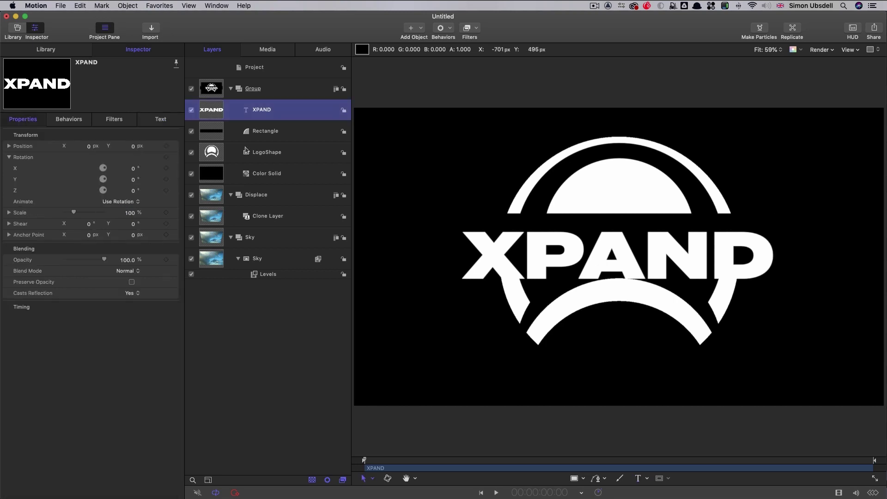
# Step: Reset the Rectangle's position, then rename the group Matte and hide it
pyautogui.click(210, 131)
pyautogui.rightClick(88, 136)
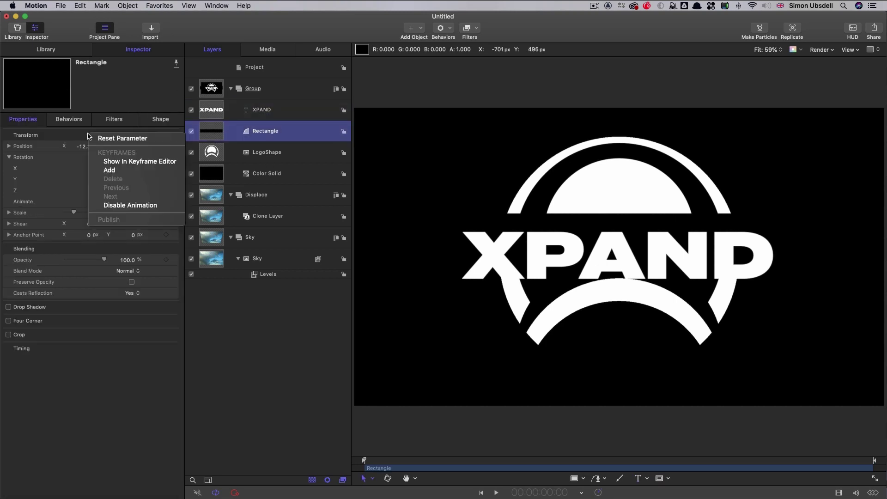
pyautogui.click(102, 138)
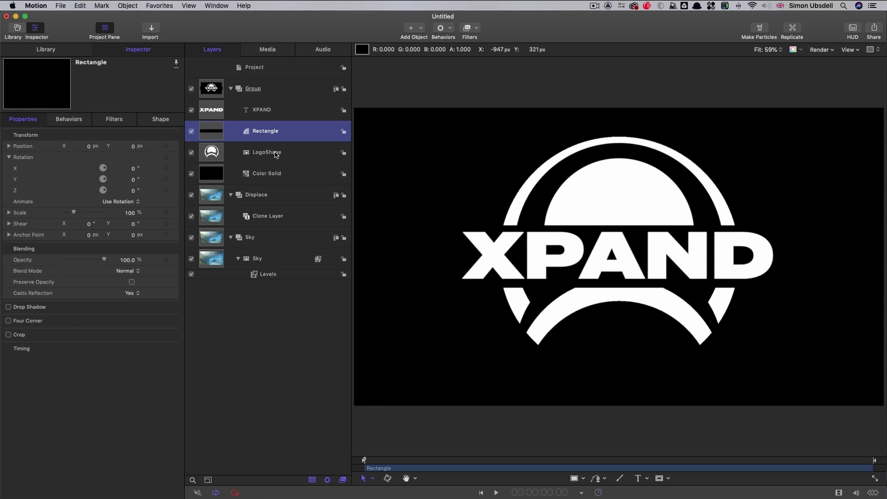
pyautogui.click(204, 174)
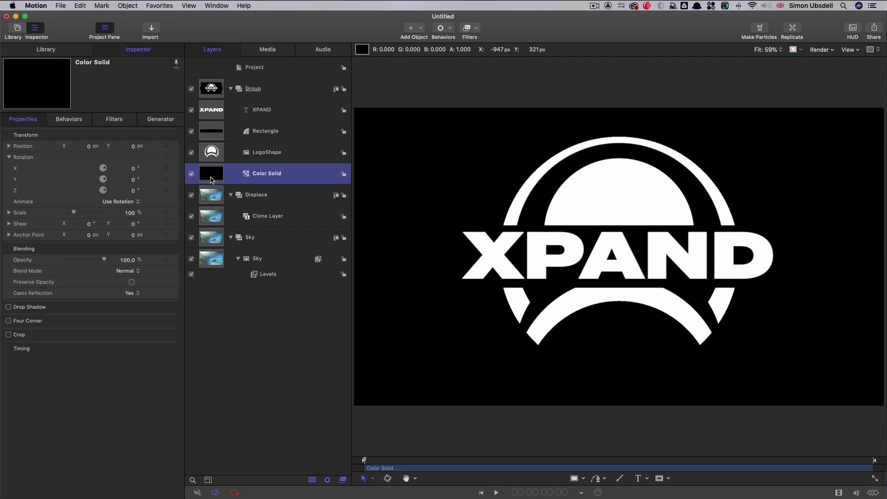
pyautogui.click(287, 96)
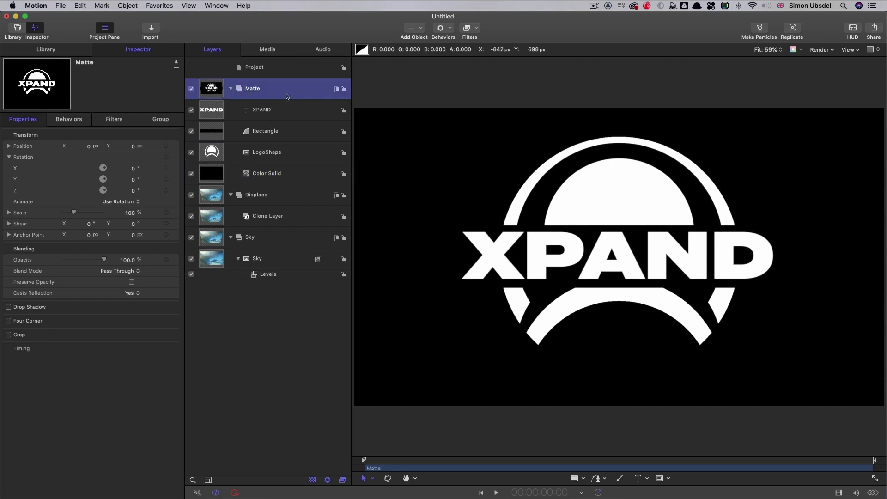
pyautogui.click(191, 88)
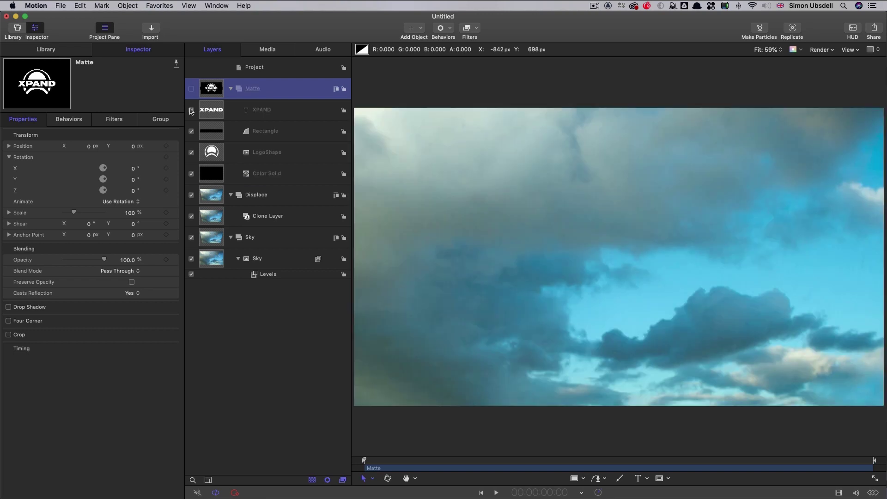
# Step: Add an Image Mask to Displace using Matte's Luminance channel, toggling Sky to check it
pyautogui.click(215, 196)
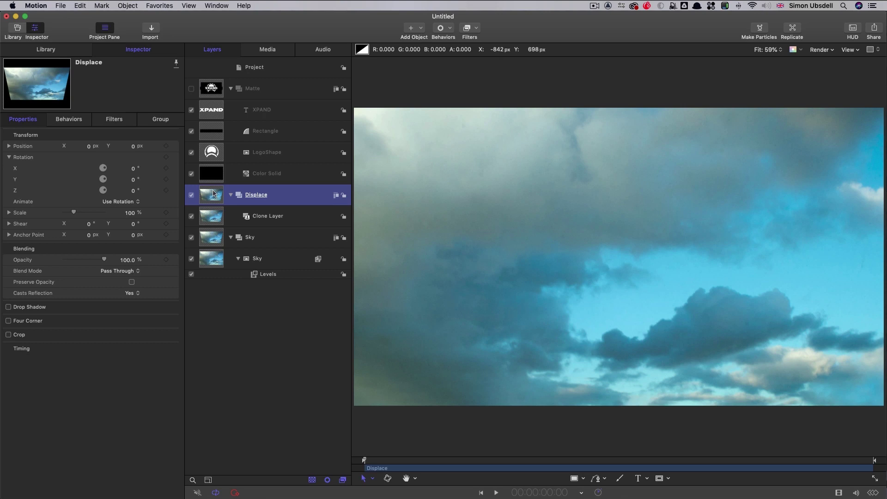
pyautogui.rightClick(214, 193)
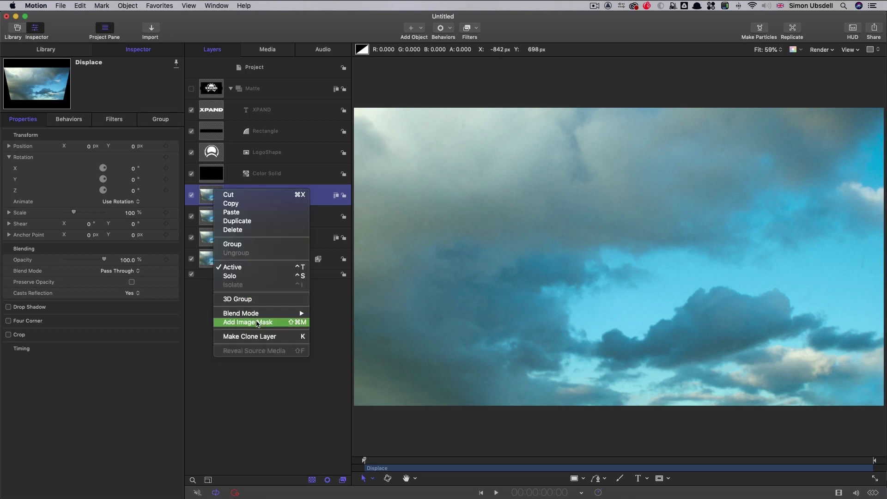
pyautogui.click(257, 322)
pyautogui.moveTo(211, 88); pyautogui.dragTo(122, 153)
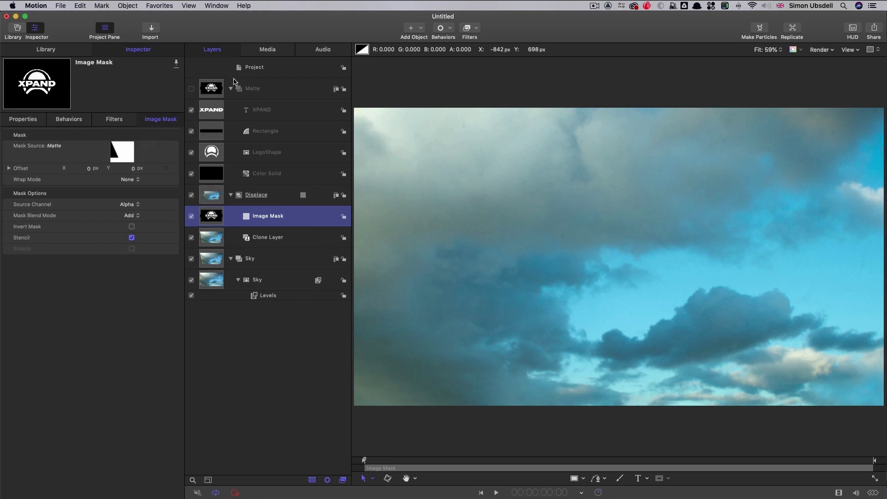
pyautogui.click(128, 206)
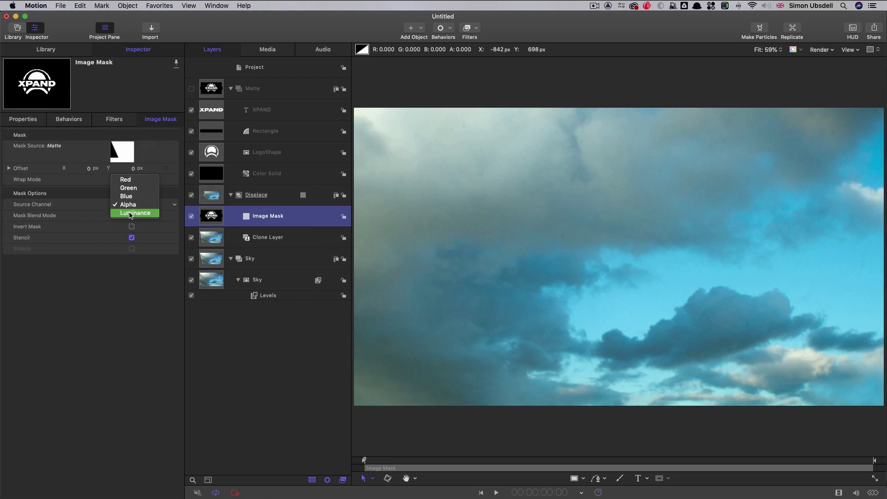
pyautogui.click(129, 214)
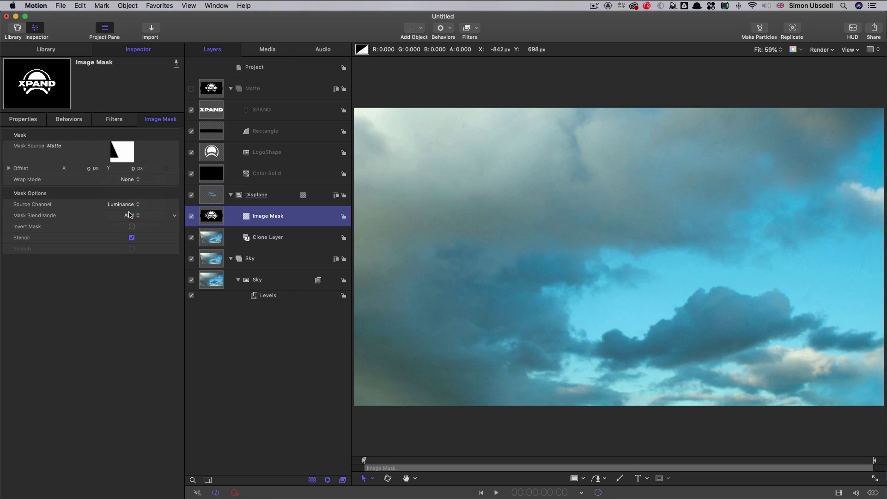
pyautogui.click(191, 258)
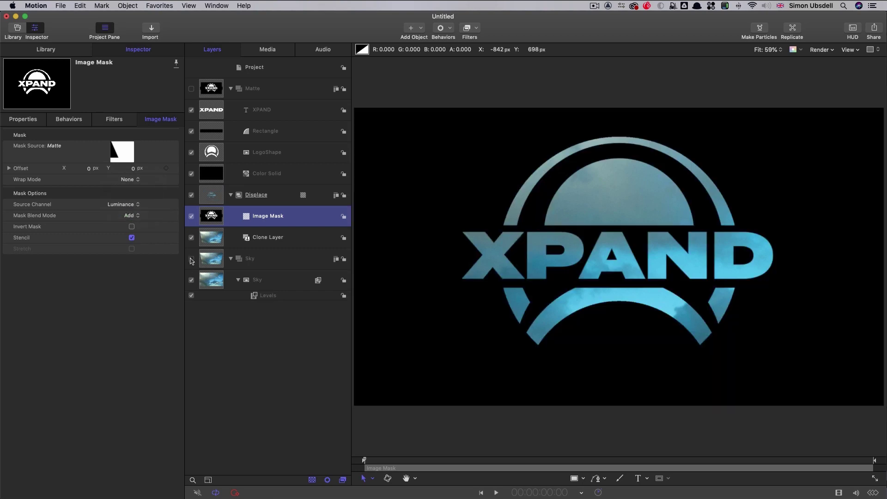
pyautogui.click(191, 258)
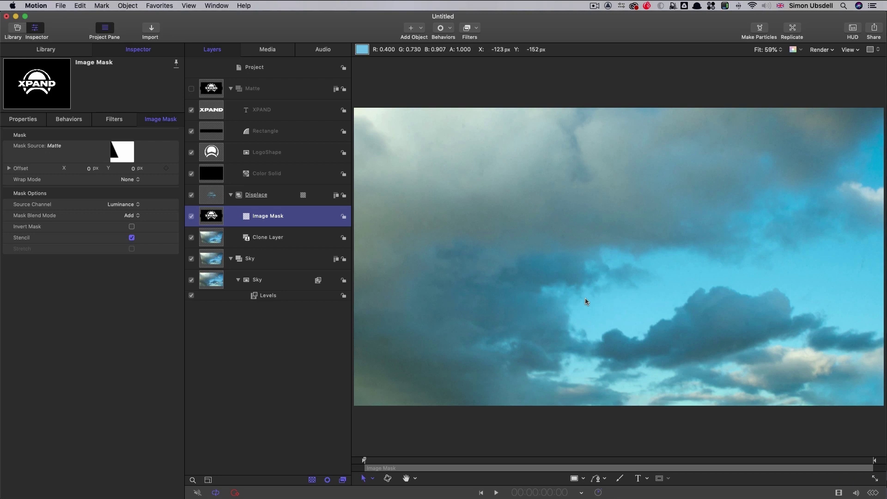
pyautogui.click(213, 198)
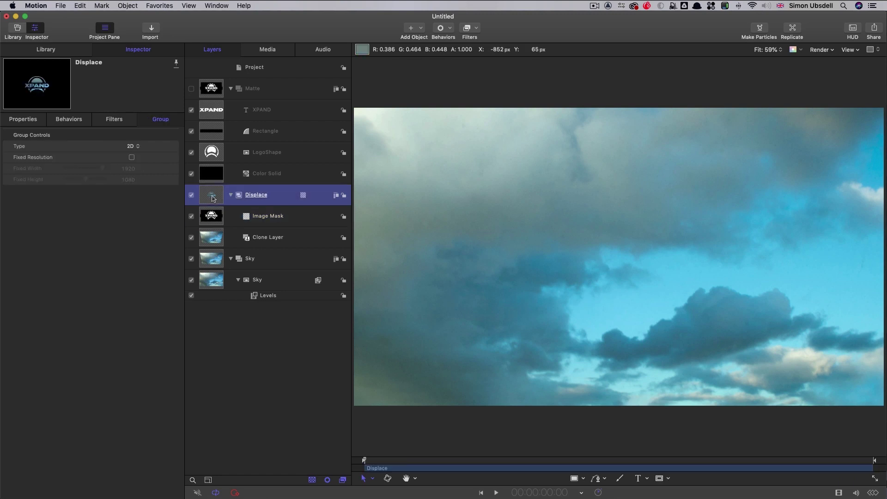
# Step: Add Bump Map and Refraction distortions to Displace, with Matte as map image and height map
pyautogui.click(476, 28)
pyautogui.moveTo(501, 75)
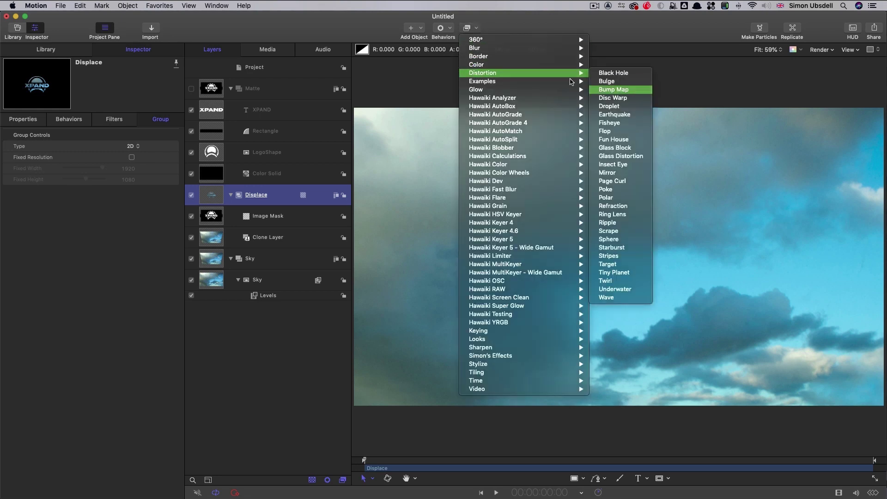
pyautogui.click(613, 89)
pyautogui.click(478, 27)
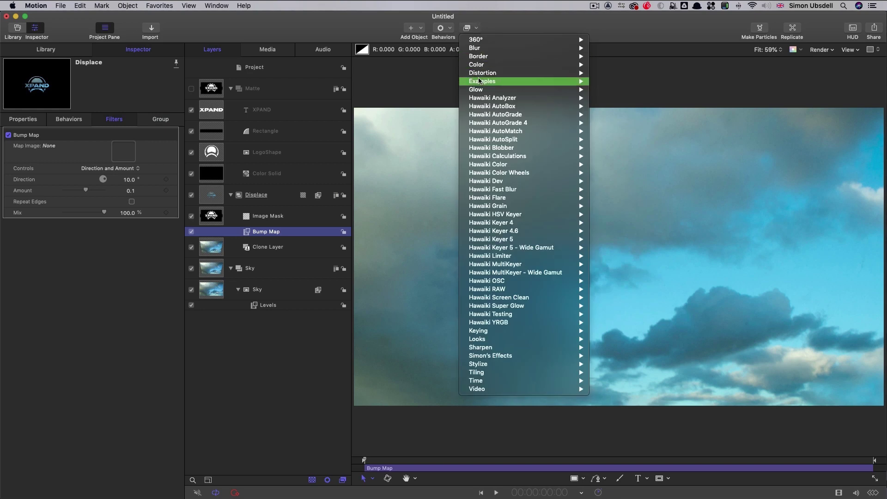
pyautogui.moveTo(568, 73)
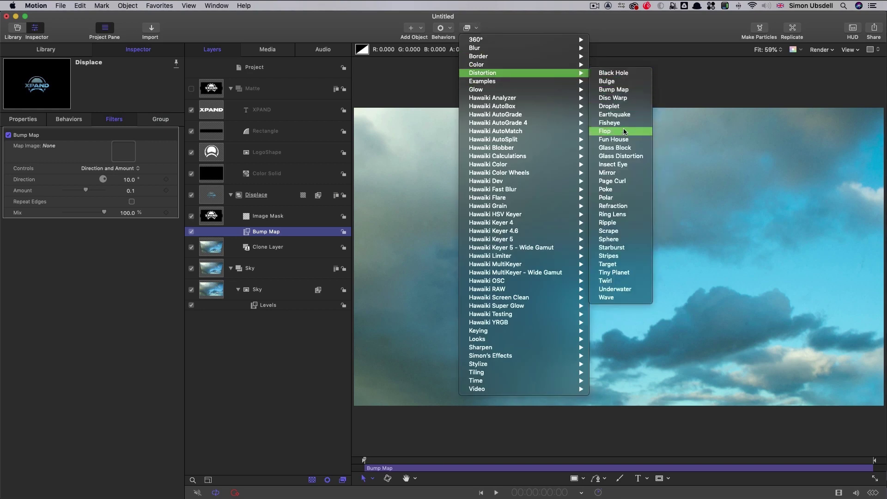
pyautogui.click(614, 206)
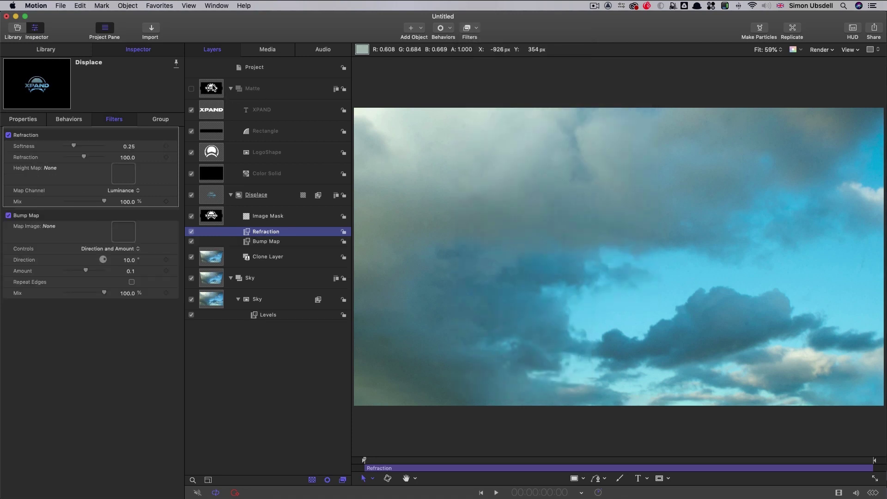
pyautogui.moveTo(212, 89); pyautogui.dragTo(124, 231)
pyautogui.moveTo(163, 140); pyautogui.dragTo(123, 174)
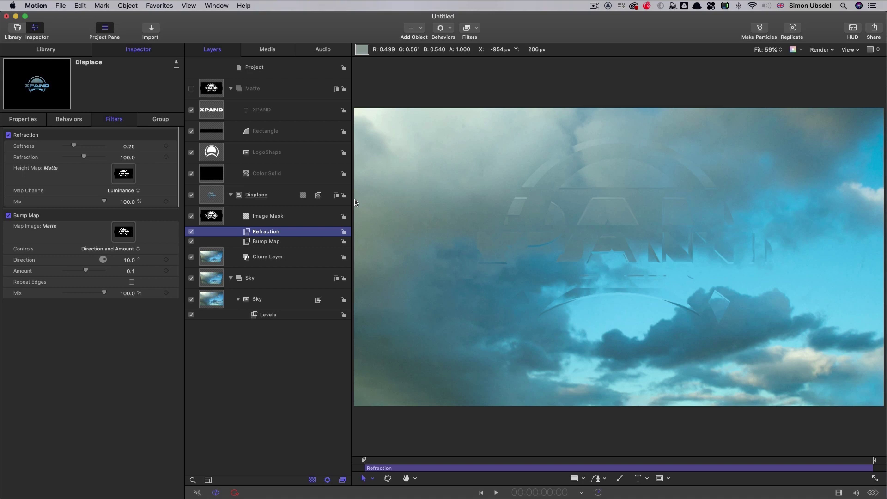
# Step: Give both the Displace and Matte groups a fixed resolution
pyautogui.click(214, 195)
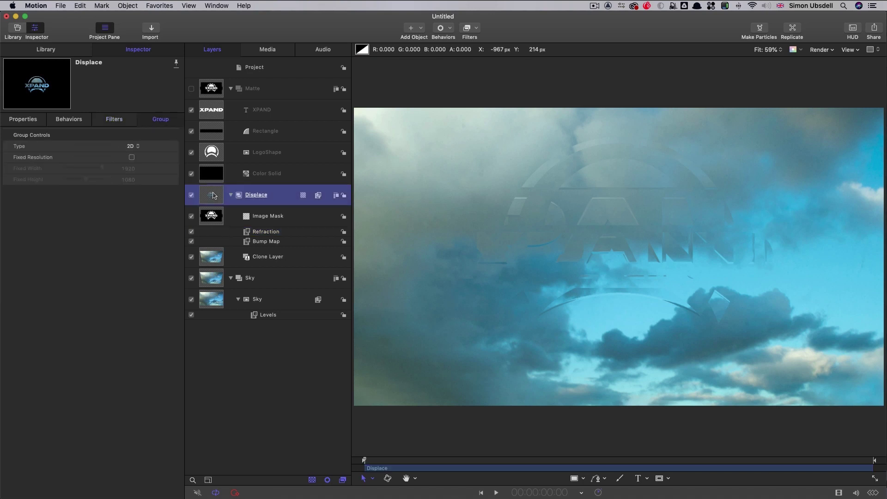
pyautogui.click(132, 157)
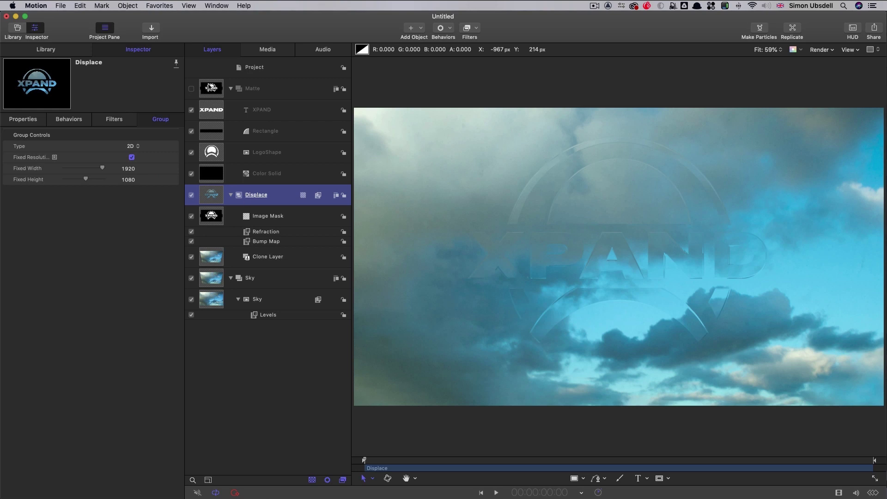
pyautogui.click(210, 86)
pyautogui.click(132, 158)
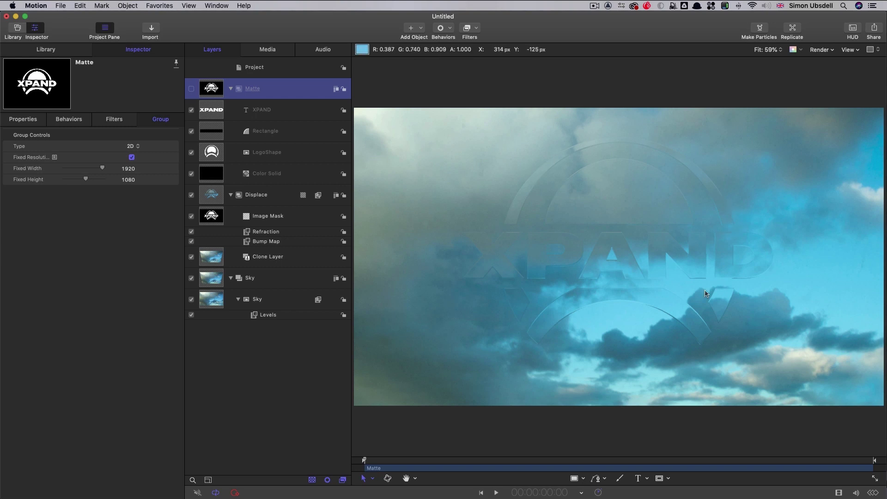
# Step: Set the Bump Map to direction 90°, amount 0.5 and mix 75%
pyautogui.click(266, 242)
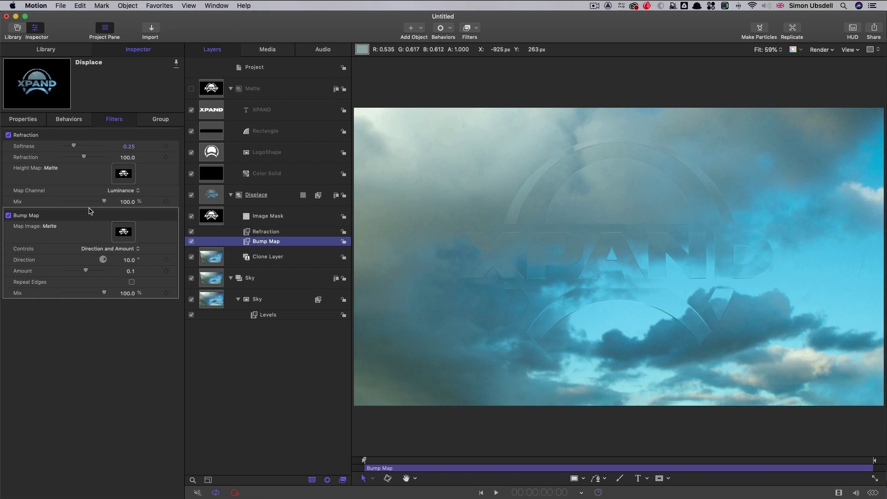
pyautogui.click(129, 260)
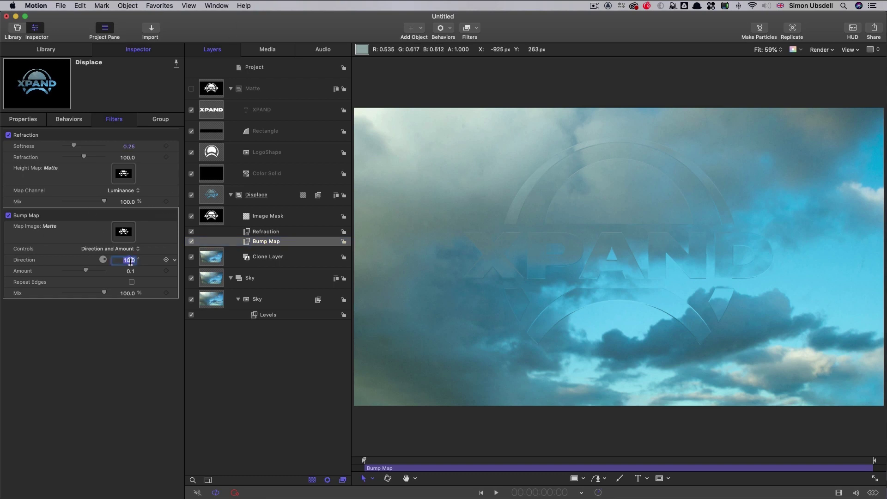
pyautogui.write('90.')
pyautogui.press('Tab')
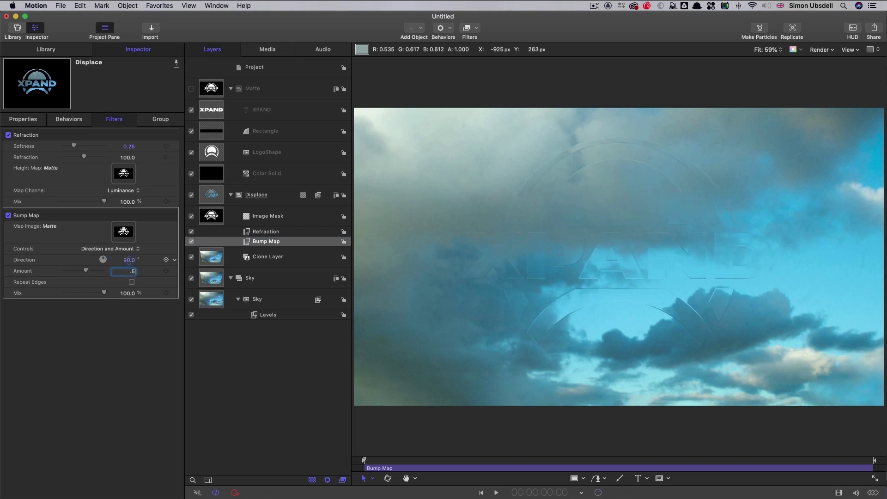
pyautogui.press('Return')
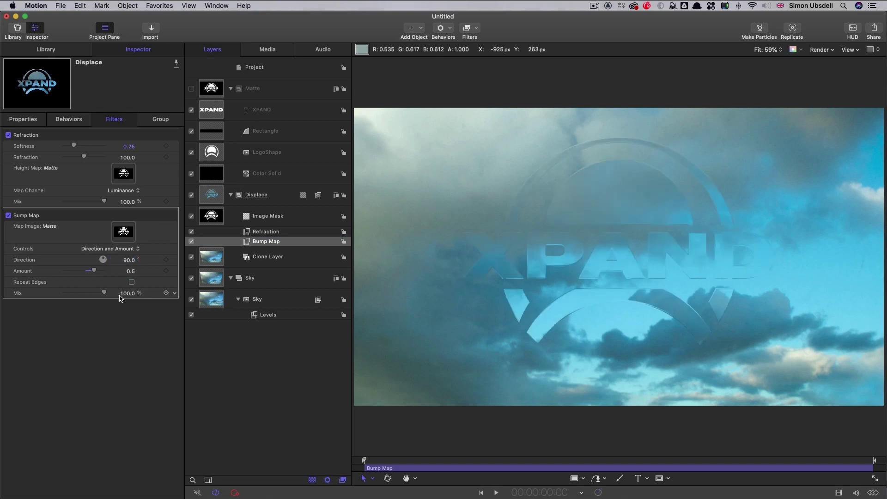
pyautogui.click(122, 294)
pyautogui.write('75')
pyautogui.press('Return')
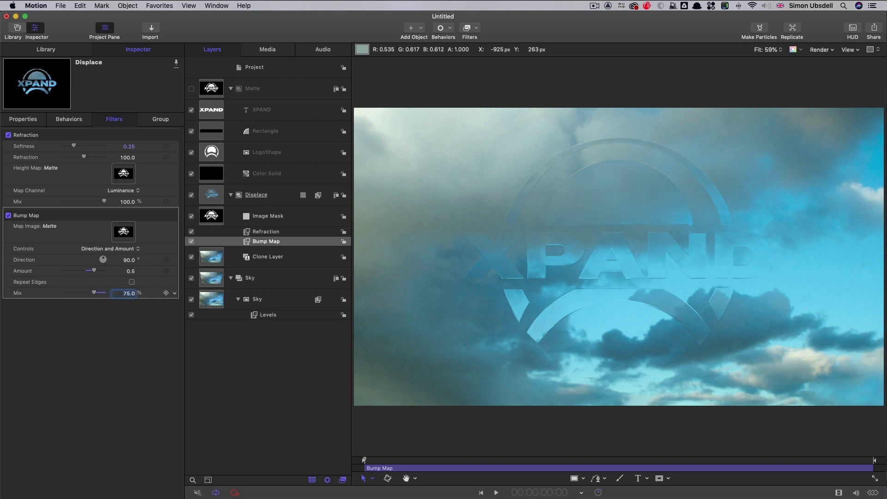
# Step: Set Refraction to 175 with a 75% mix
pyautogui.click(122, 158)
pyautogui.write('1')
pyautogui.press('Tab')
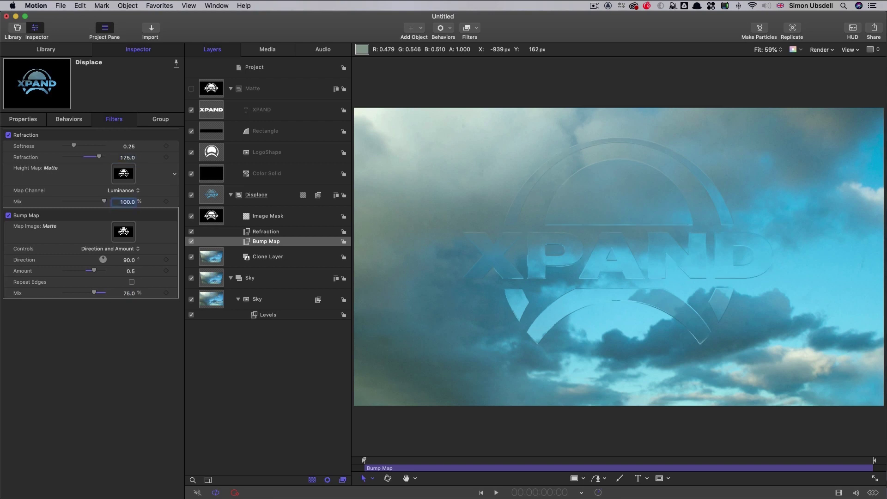
pyautogui.write('75')
pyautogui.press('Return')
# Step: Clone the Displace group and name the clone Extrude
pyautogui.click(210, 194)
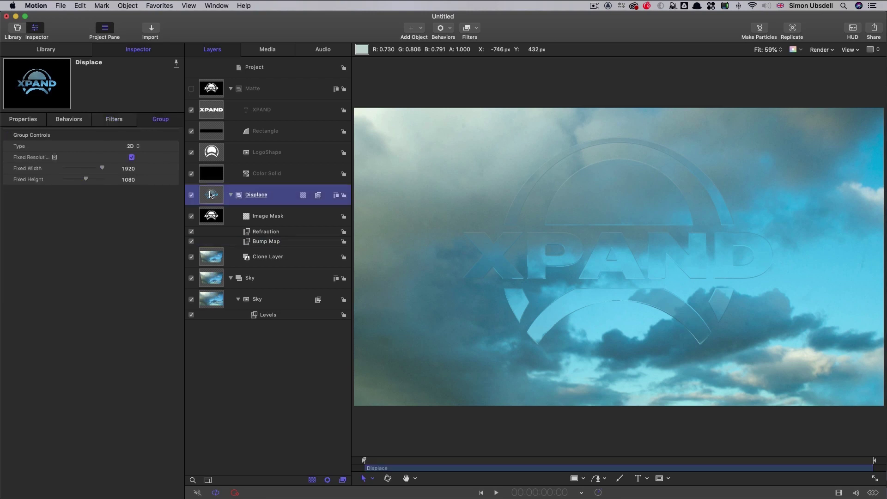
pyautogui.rightClick(210, 193)
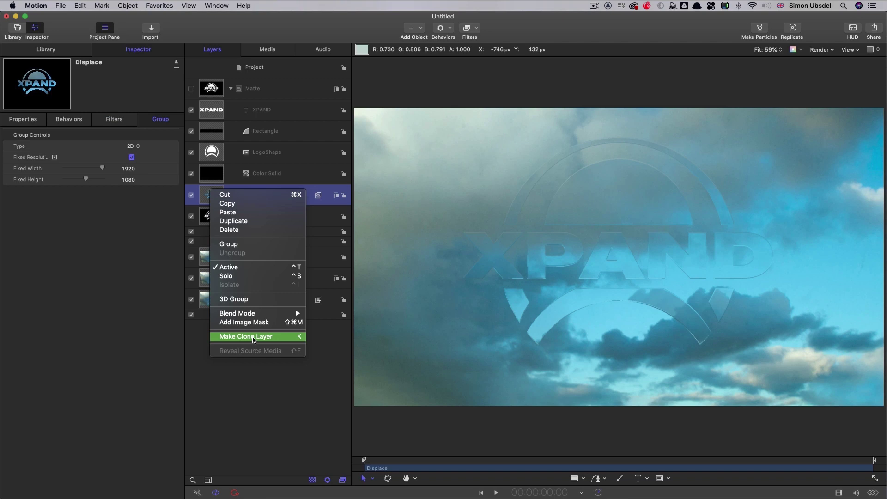
pyautogui.click(253, 338)
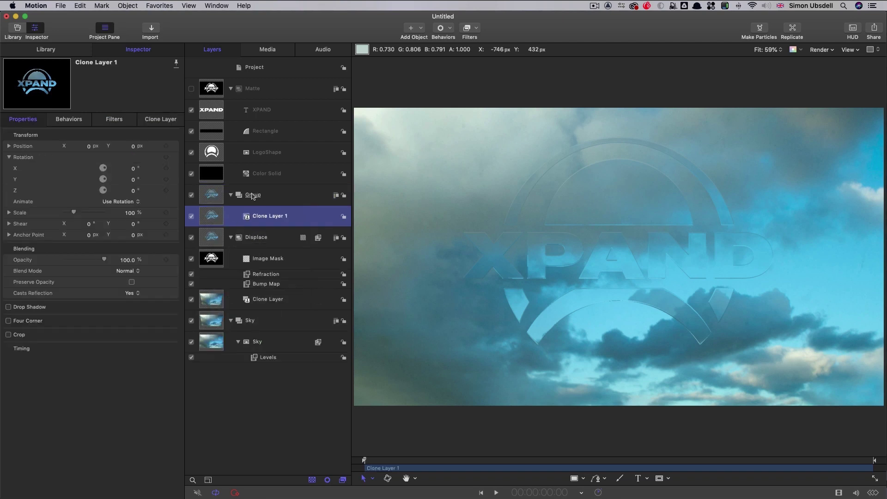
pyautogui.click(212, 194)
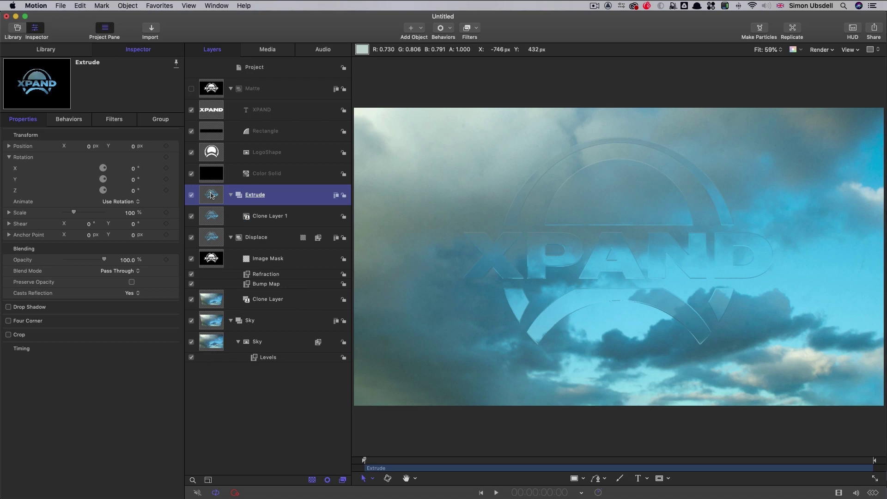
# Step: Add Extrude and Refraction filters to Extrude, with Matte as the refraction height map
pyautogui.click(475, 28)
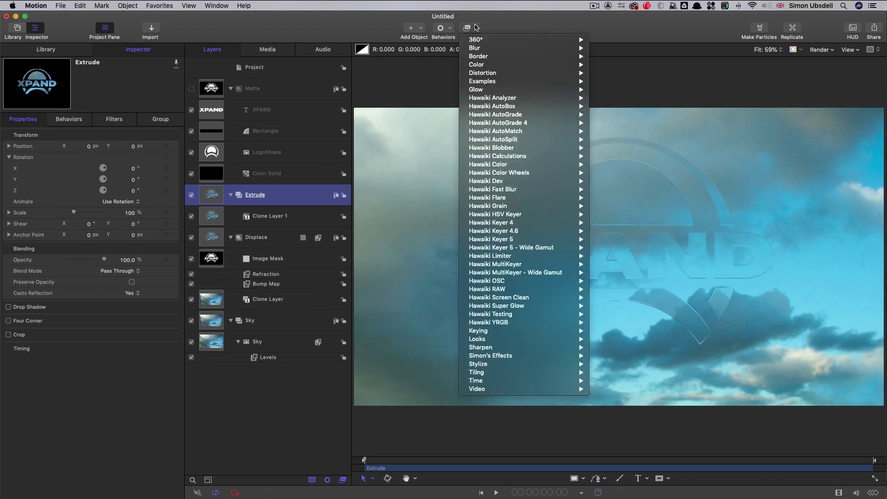
pyautogui.moveTo(526, 363)
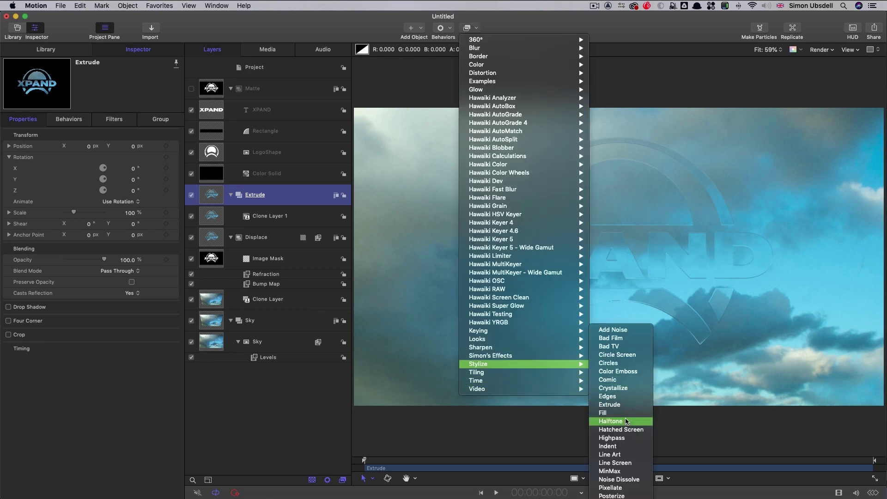
pyautogui.click(626, 405)
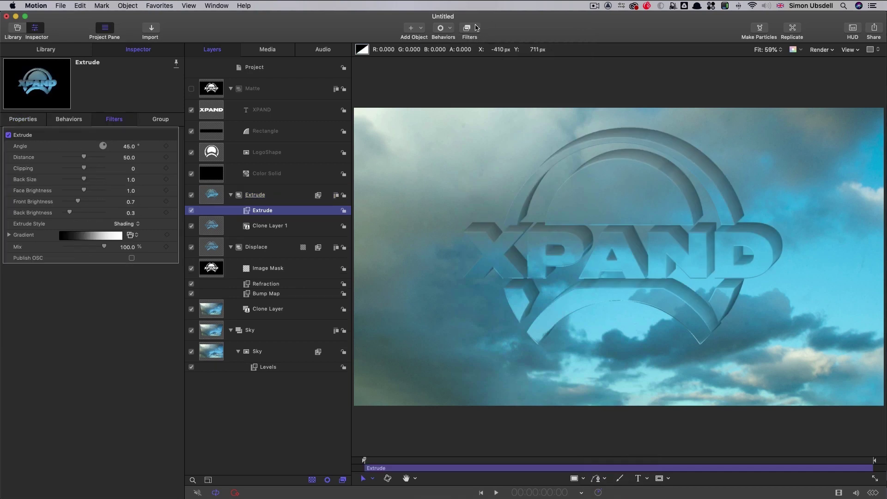
pyautogui.click(475, 28)
pyautogui.moveTo(483, 74)
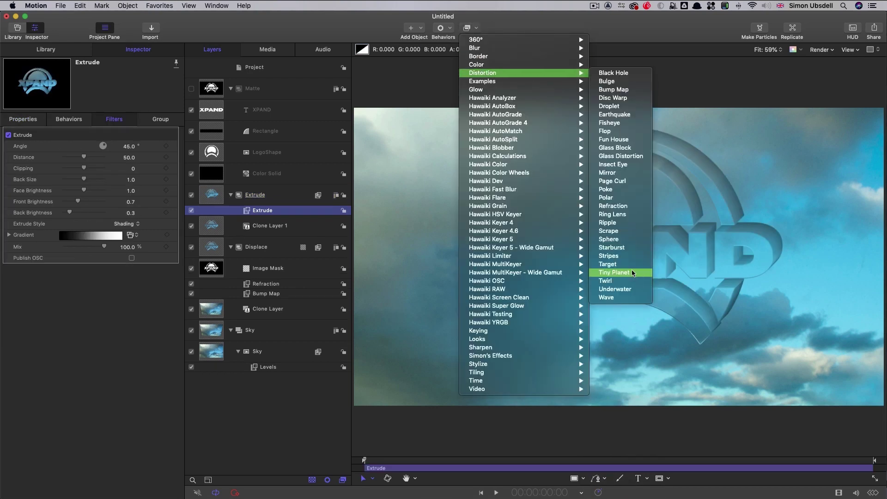
pyautogui.click(623, 206)
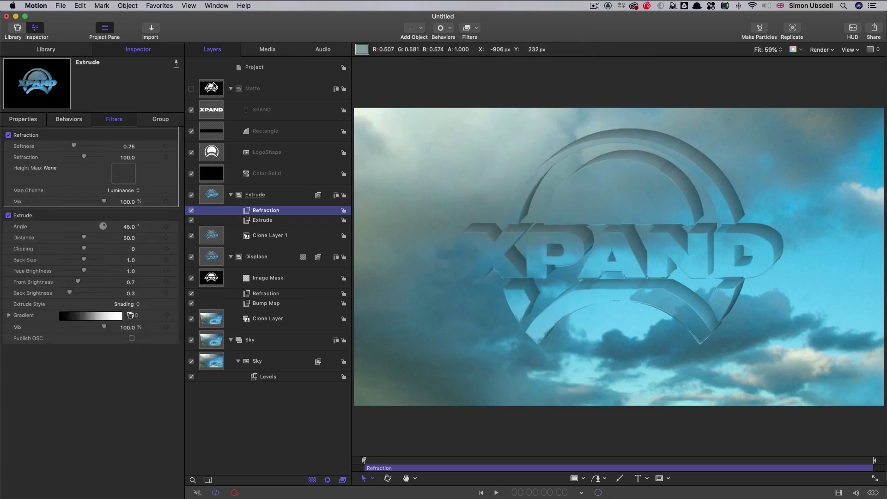
pyautogui.moveTo(217, 87); pyautogui.dragTo(123, 174)
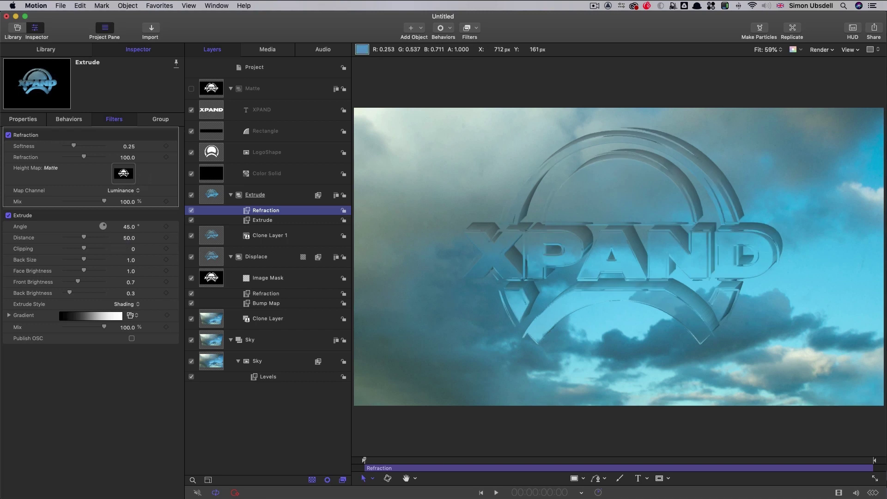
# Step: Set Extrude to angle 320°, distance 25, back size 0.97, back brightness 0.7, mix 75%
pyautogui.click(129, 227)
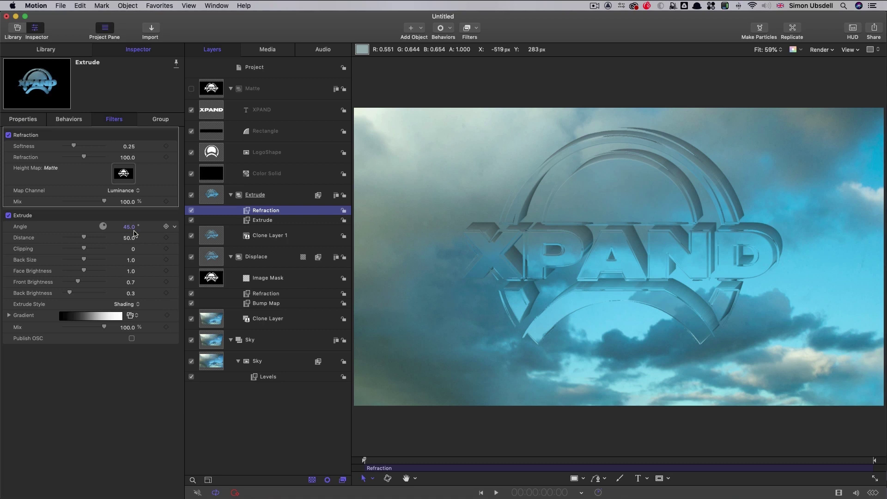
pyautogui.write('3')
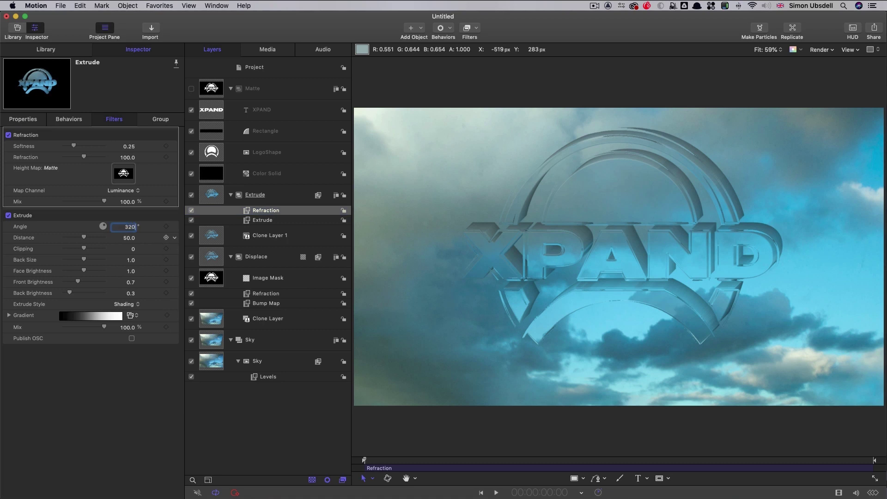
pyautogui.write('20')
pyautogui.press('Tab')
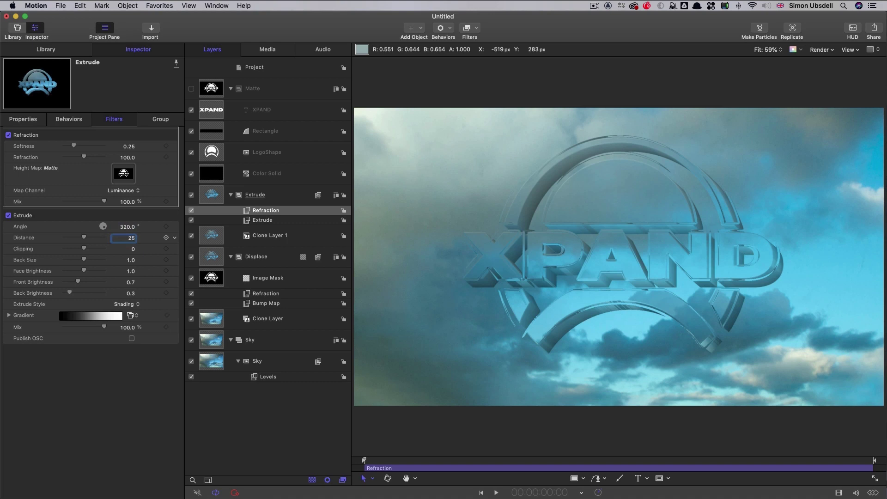
pyautogui.press('Return')
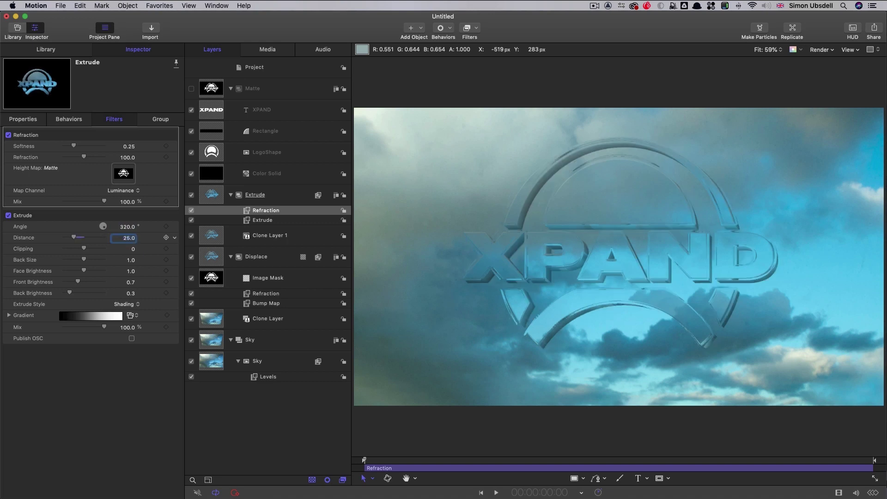
pyautogui.press('Tab')
pyautogui.press('Tab')
pyautogui.write('.97')
pyautogui.press('Return')
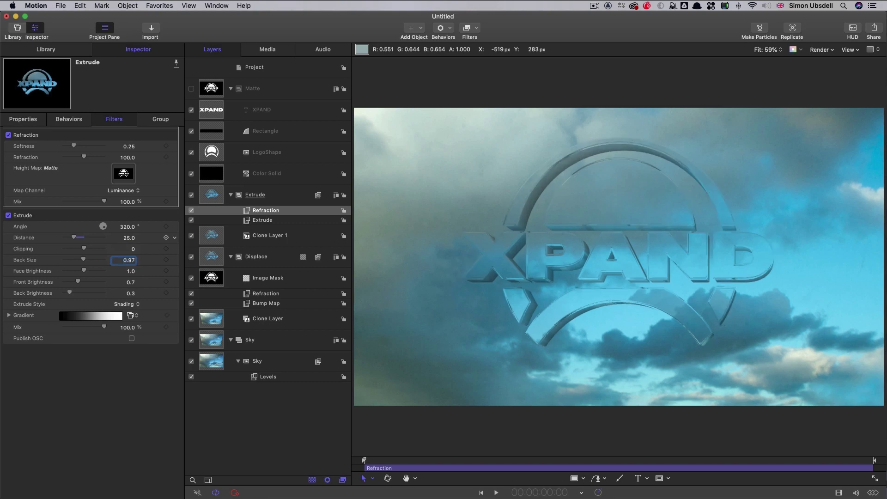
pyautogui.press('Tab')
pyautogui.press('Tab')
pyautogui.press('Tab')
pyautogui.press('Return')
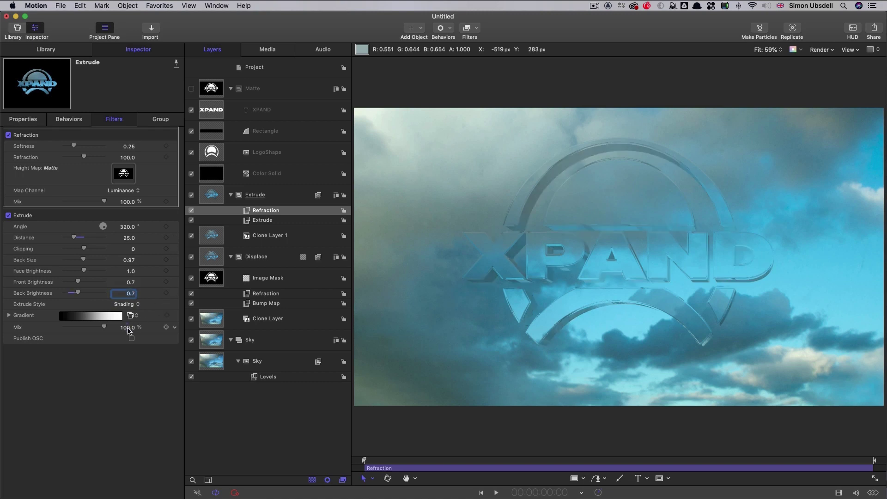
pyautogui.click(128, 327)
pyautogui.write('75')
pyautogui.press('Return')
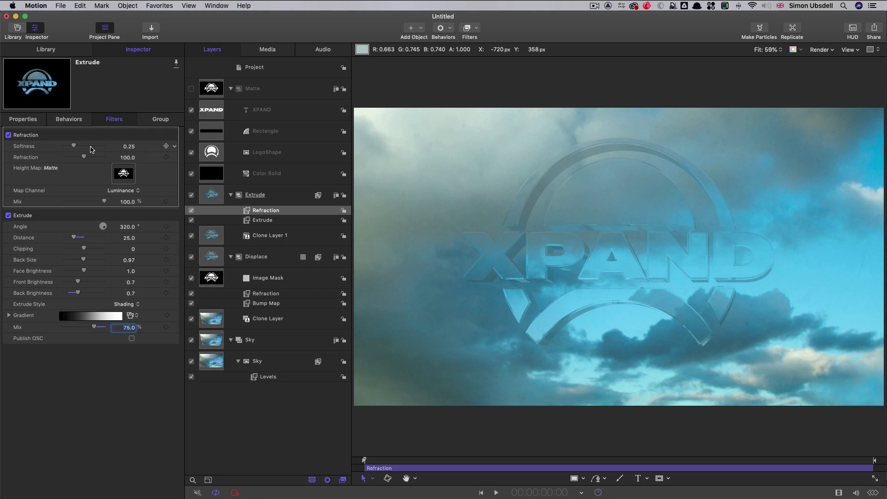
# Step: Set the Extrude group's Refraction to softness 0.5, amount 200 and mix 75%
pyautogui.click(129, 146)
pyautogui.write('0.5')
pyautogui.press('Tab')
pyautogui.write('2')
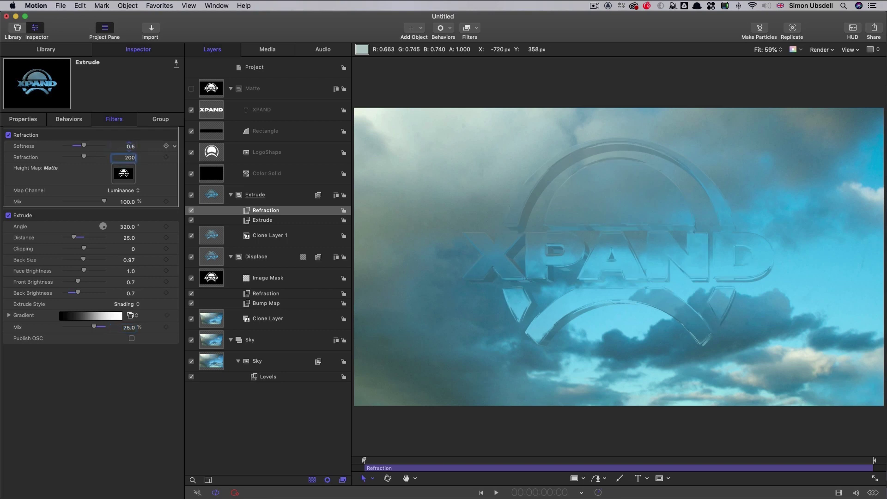
pyautogui.write('00')
pyautogui.press('Return')
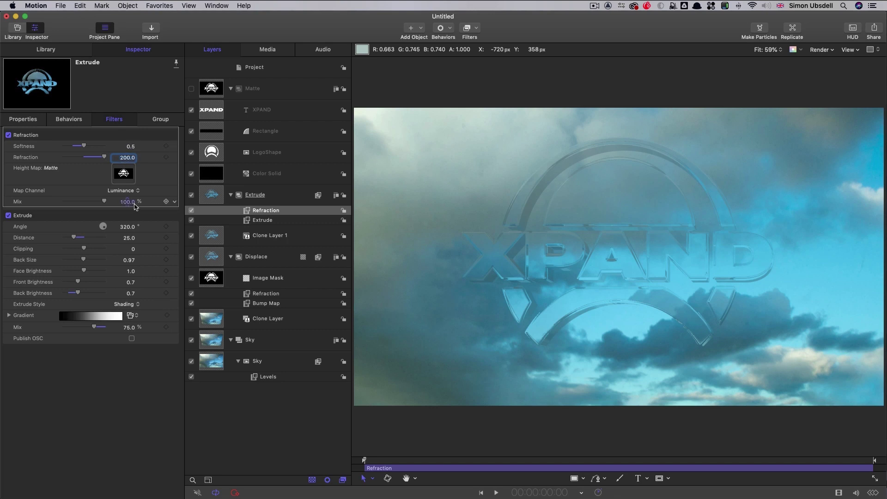
pyautogui.click(129, 201)
pyautogui.write('75')
pyautogui.press('Return')
pyautogui.click(212, 197)
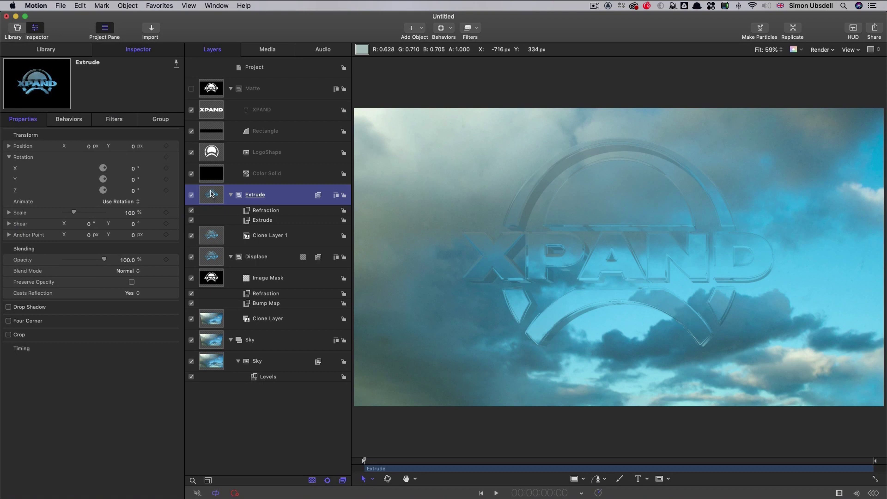
# Step: Clone the Extrude group and draw a closed triangular Bezier mask on the clone
pyautogui.rightClick(212, 194)
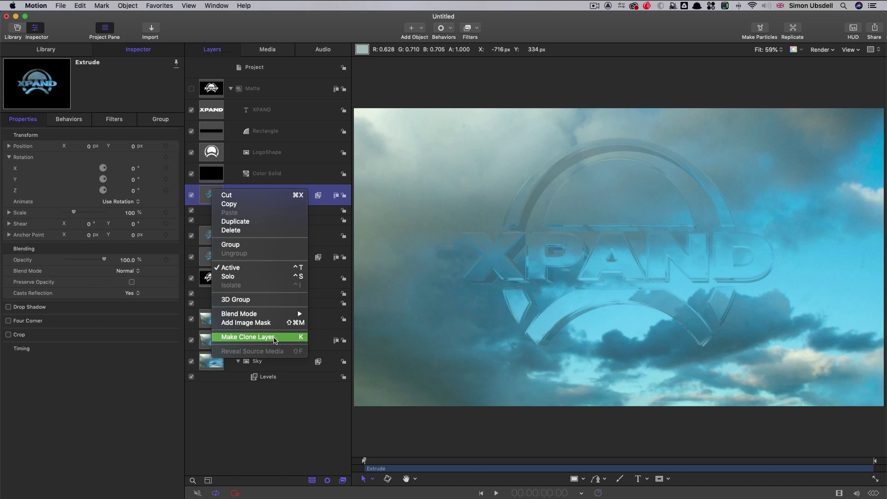
pyautogui.click(274, 337)
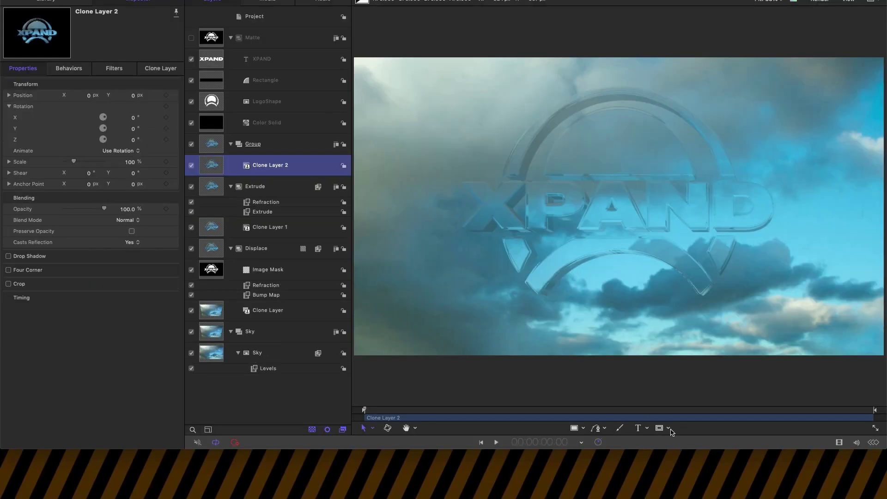
pyautogui.click(668, 479)
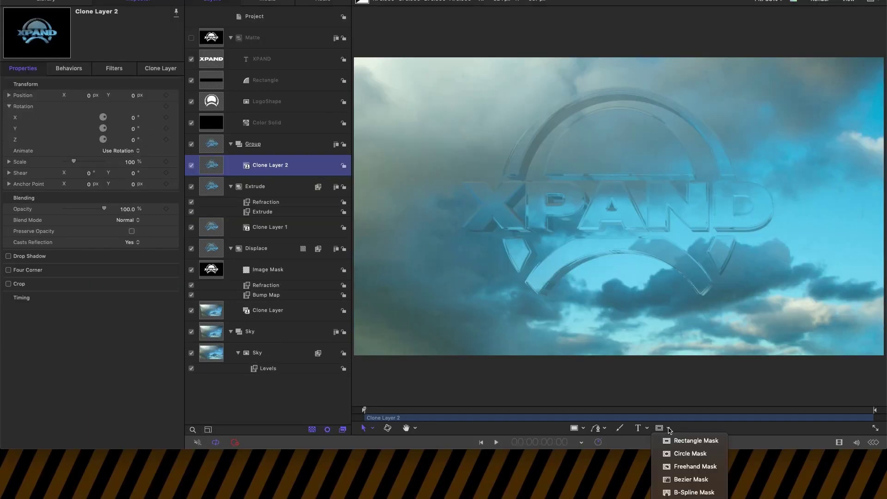
pyautogui.click(683, 485)
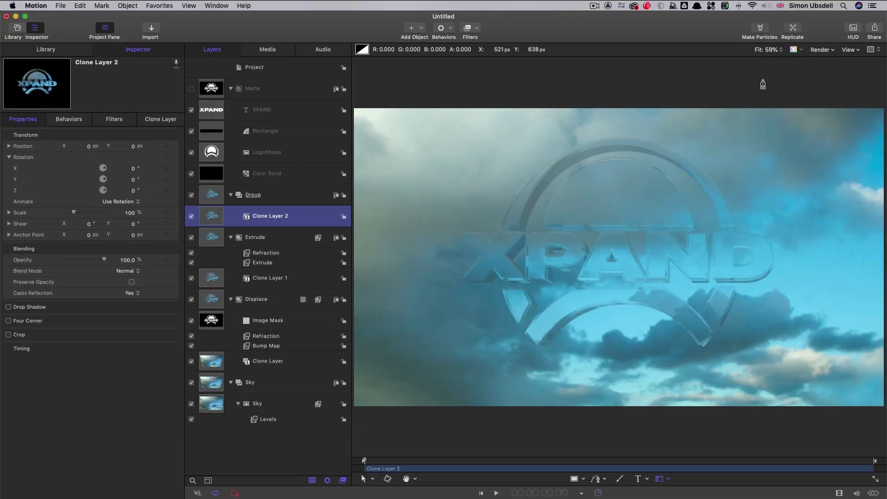
pyautogui.click(763, 77)
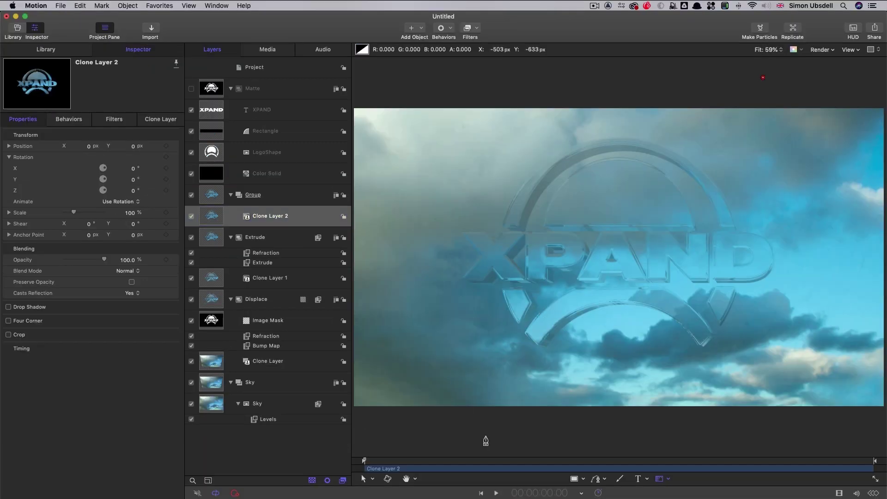
pyautogui.click(514, 447)
pyautogui.doubleClick(387, 248)
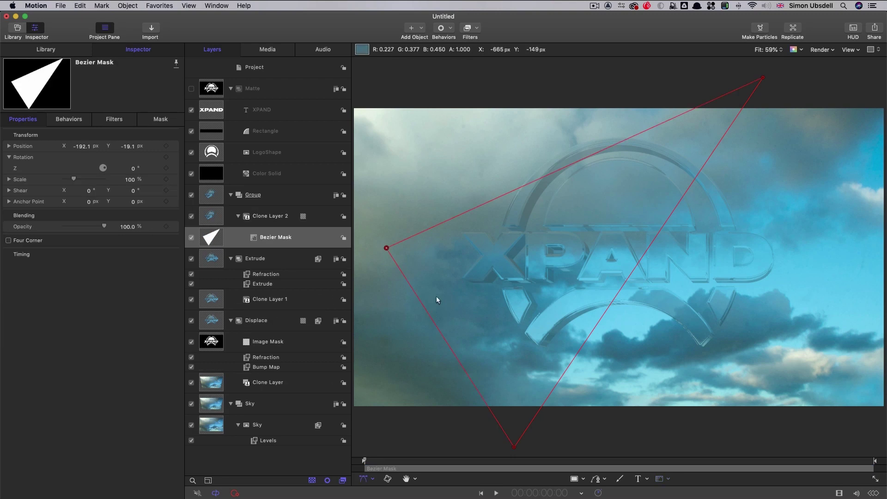
# Step: Set Clone Layer 2's Blend Mode to Add
pyautogui.click(213, 219)
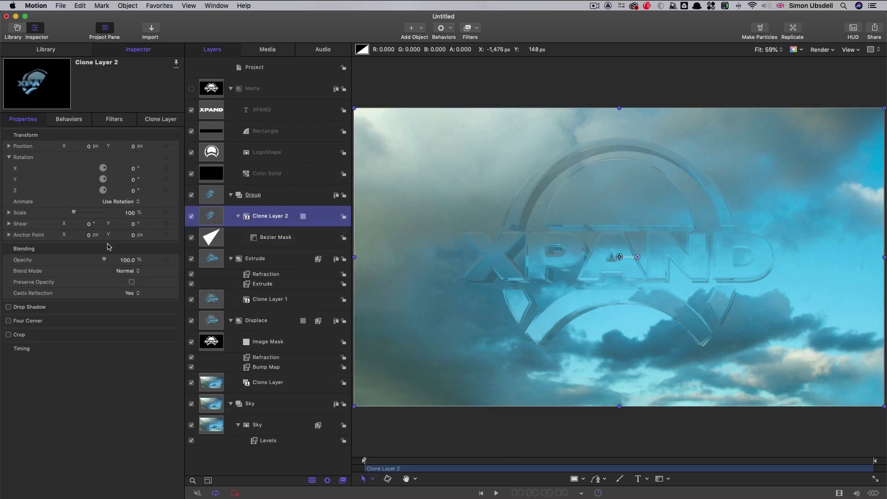
pyautogui.click(127, 272)
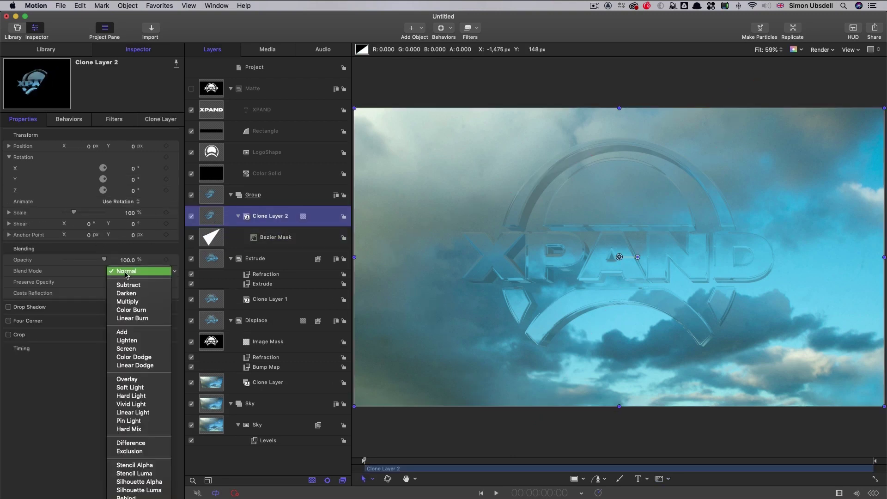
pyautogui.click(125, 333)
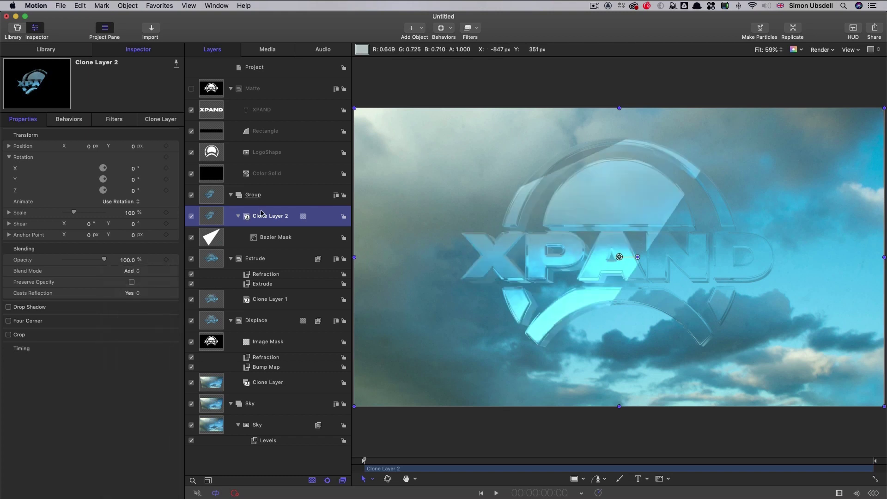
# Step: Feather the Bezier Mask to about -150.6 and preview a later frame
pyautogui.click(210, 239)
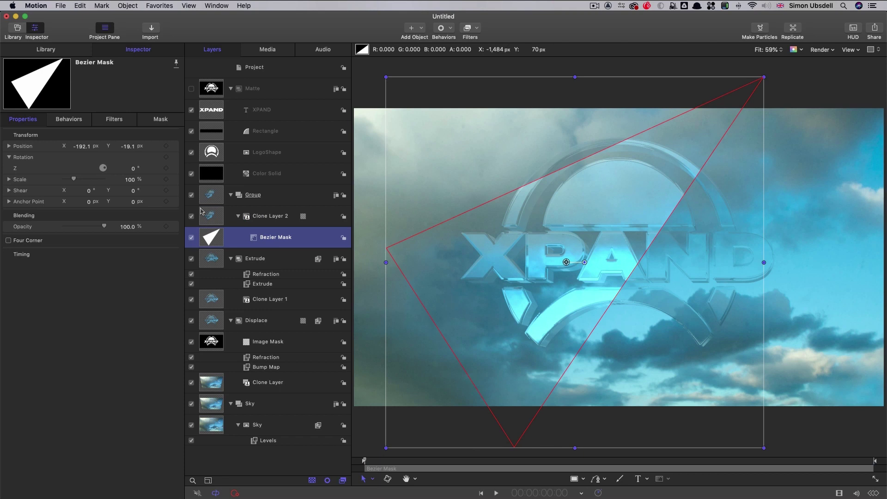
pyautogui.click(160, 120)
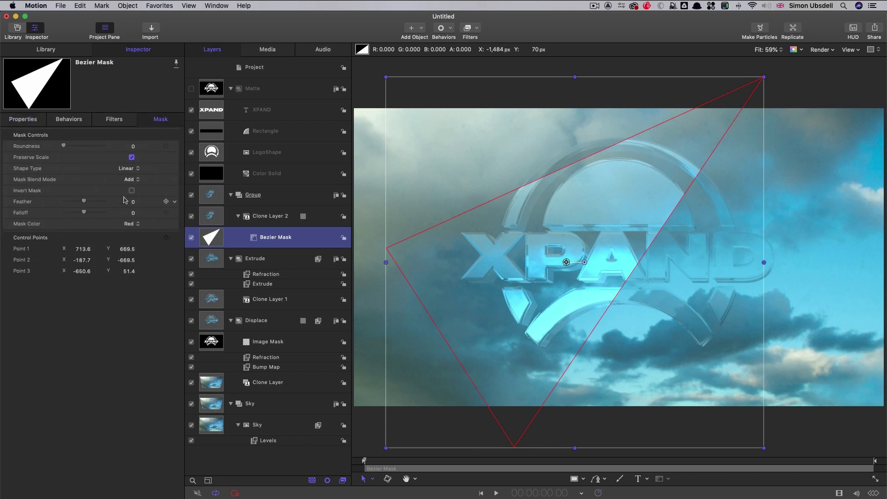
pyautogui.moveTo(132, 204); pyautogui.dragTo(58, 204)
pyautogui.moveTo(132, 204); pyautogui.dragTo(133, 204)
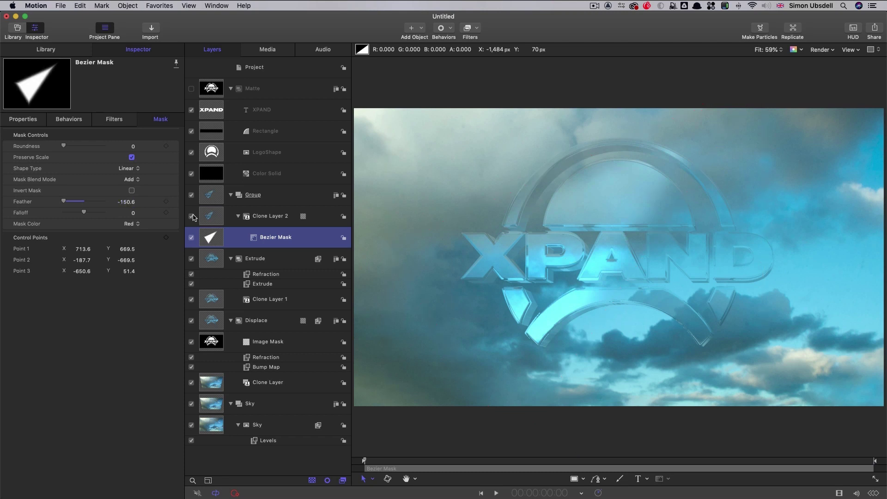
pyautogui.press('space')
# Step: Make a clone layer of the Matte group, creating Clone Layer 3
pyautogui.click(277, 216)
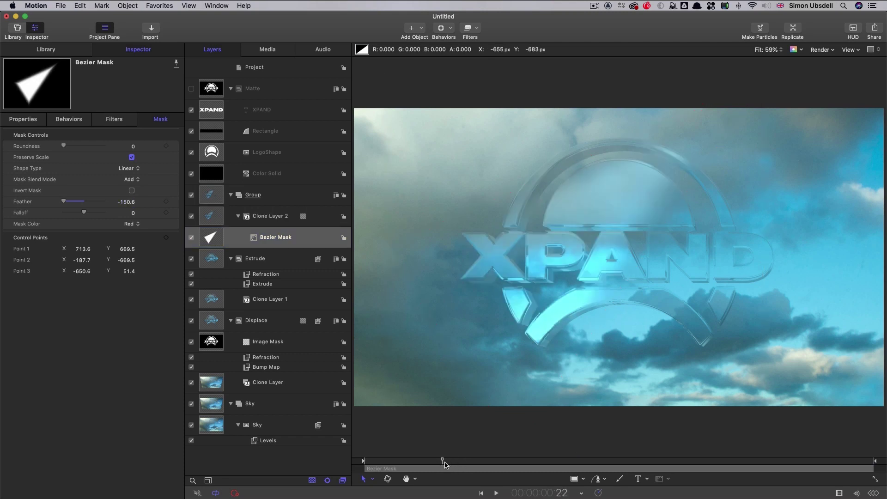
pyautogui.click(212, 87)
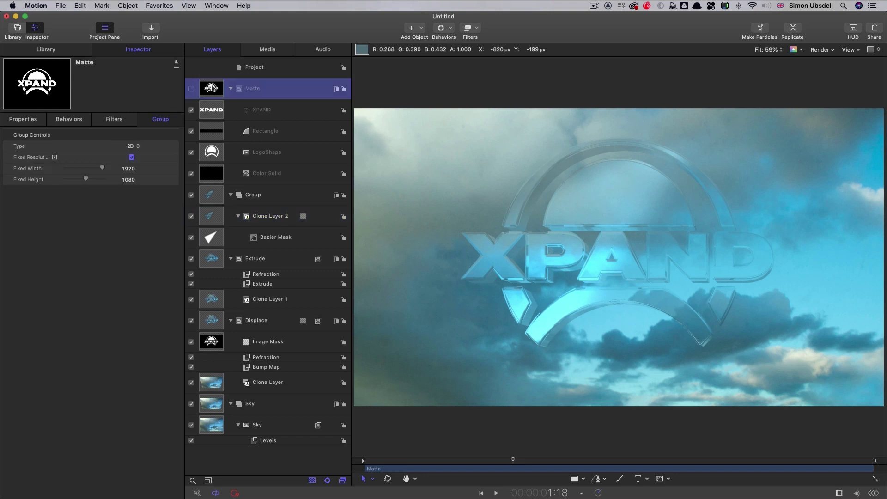
pyautogui.rightClick(212, 87)
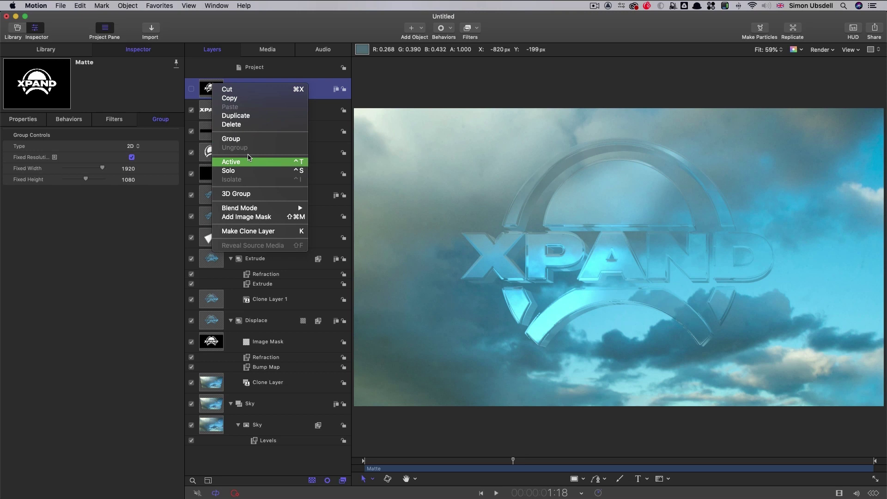
pyautogui.click(253, 231)
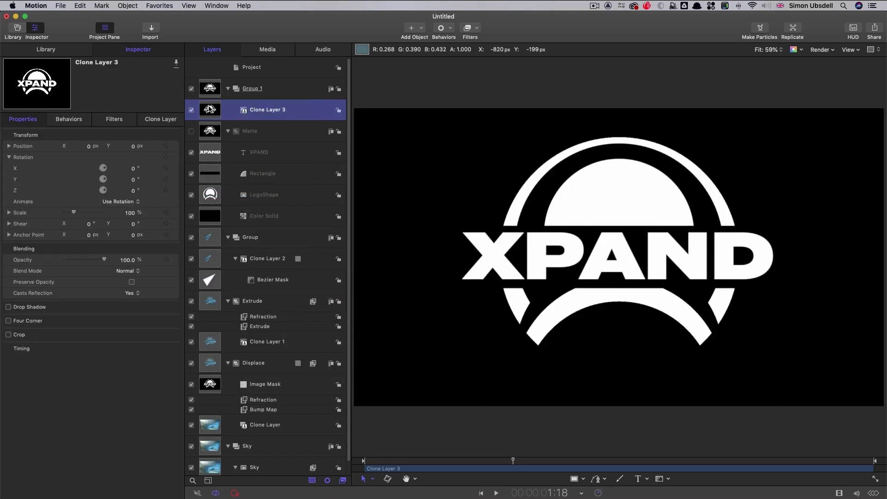
# Step: Add an image mask to Clone Layer 3, sourced from Matte's luminance
pyautogui.rightClick(209, 109)
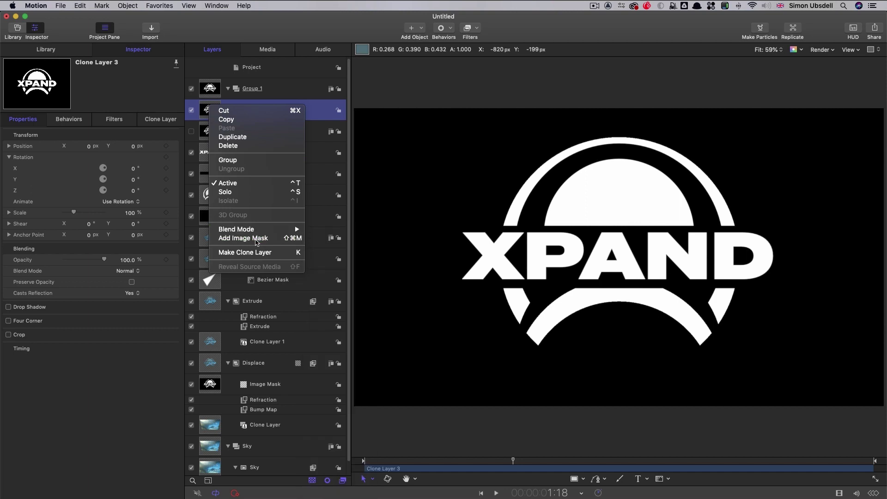
pyautogui.click(240, 237)
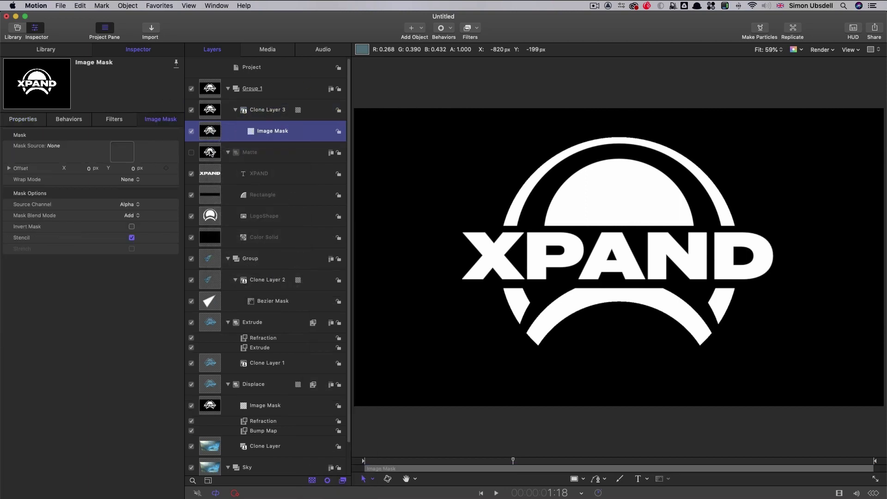
pyautogui.moveTo(209, 152); pyautogui.dragTo(123, 152)
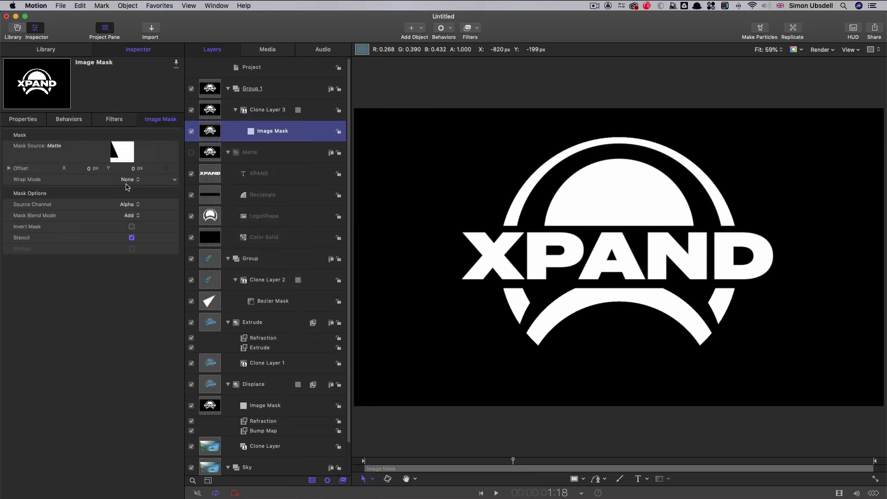
pyautogui.click(129, 204)
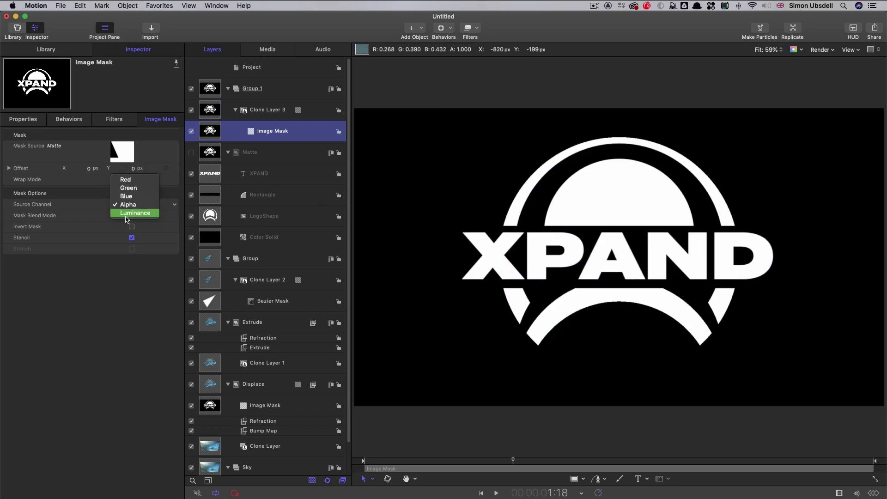
pyautogui.click(126, 216)
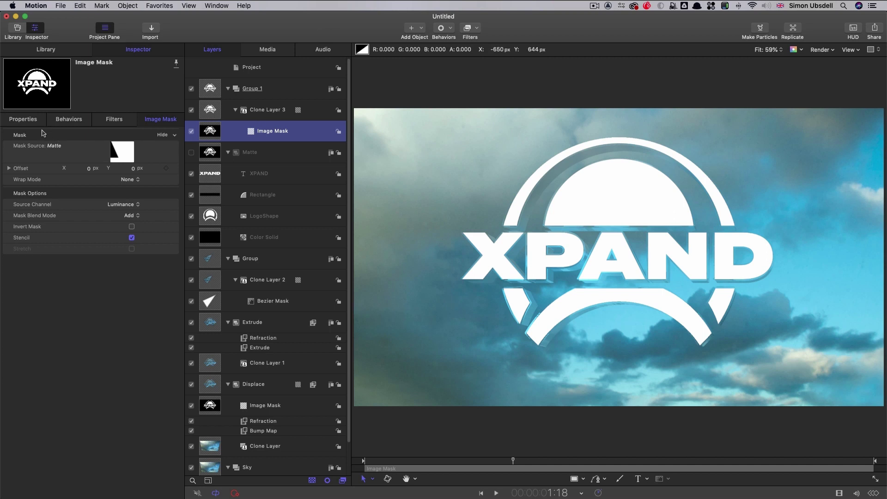
# Step: Set Clone Layer 3's Blend Mode to Darken, toggling its visibility to compare
pyautogui.click(212, 109)
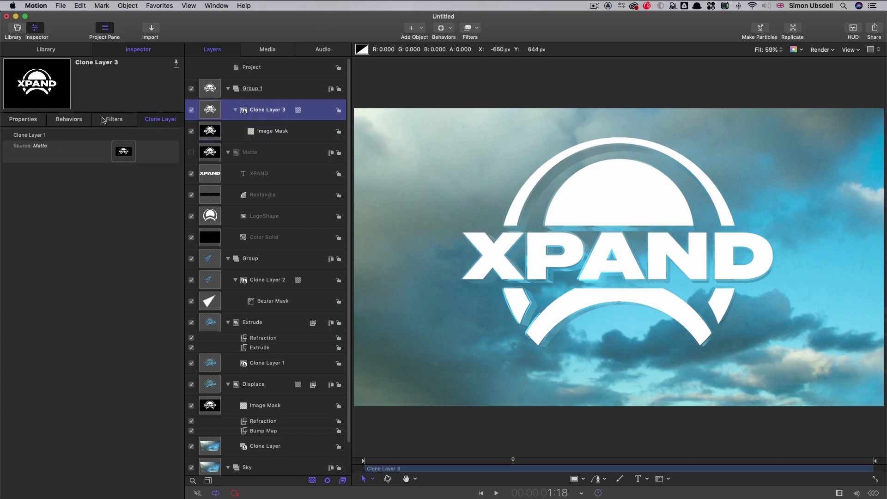
pyautogui.click(26, 121)
pyautogui.click(128, 272)
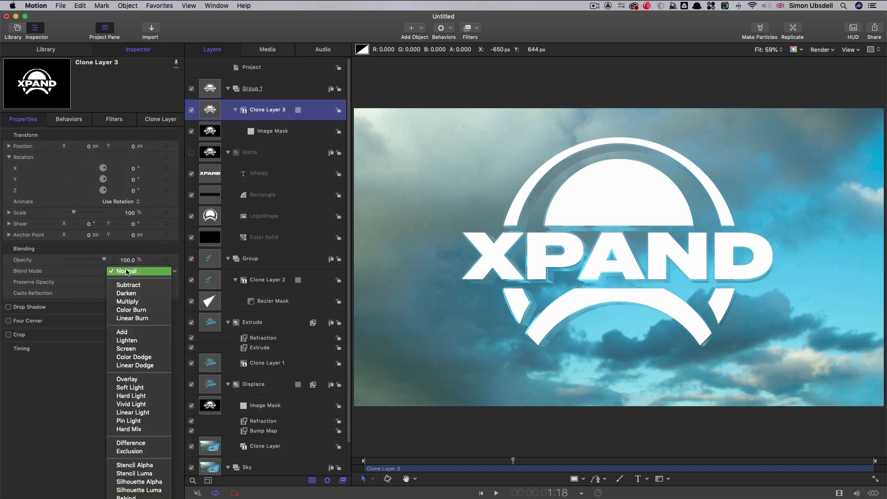
pyautogui.click(128, 293)
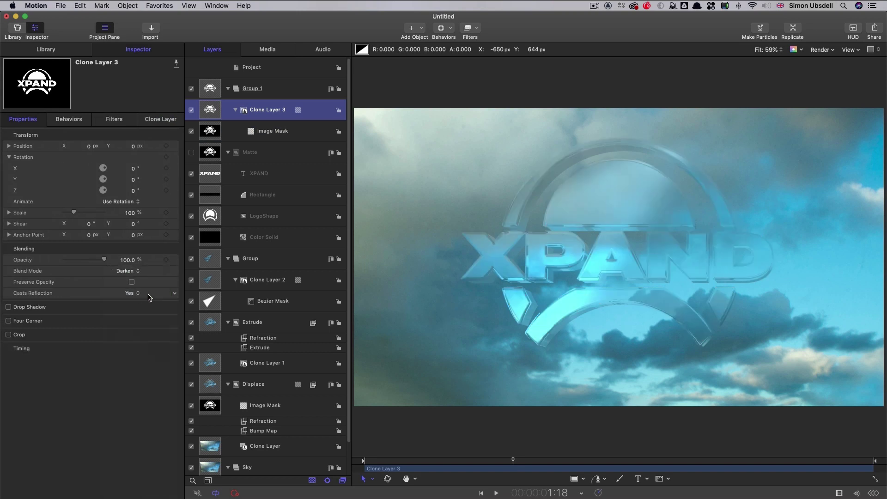
pyautogui.click(191, 110)
pyautogui.click(192, 111)
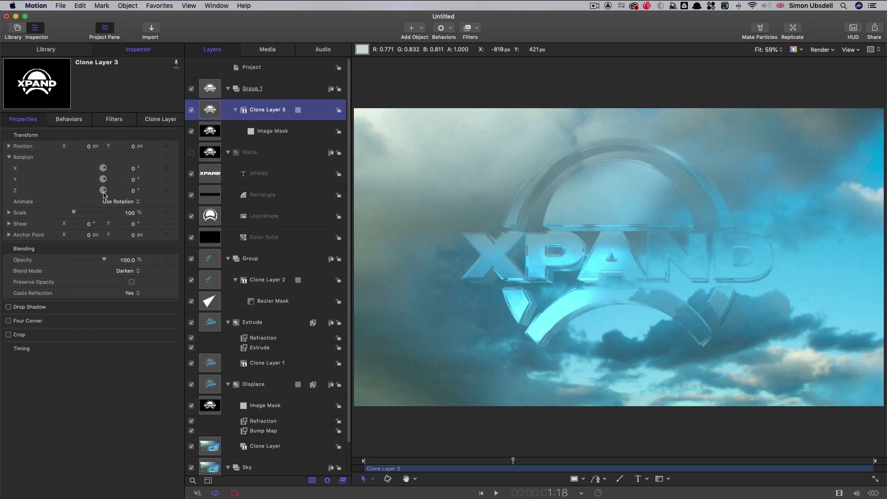
# Step: Enable a drop shadow on Clone Layer 3, toggling it on and off to compare
pyautogui.click(9, 307)
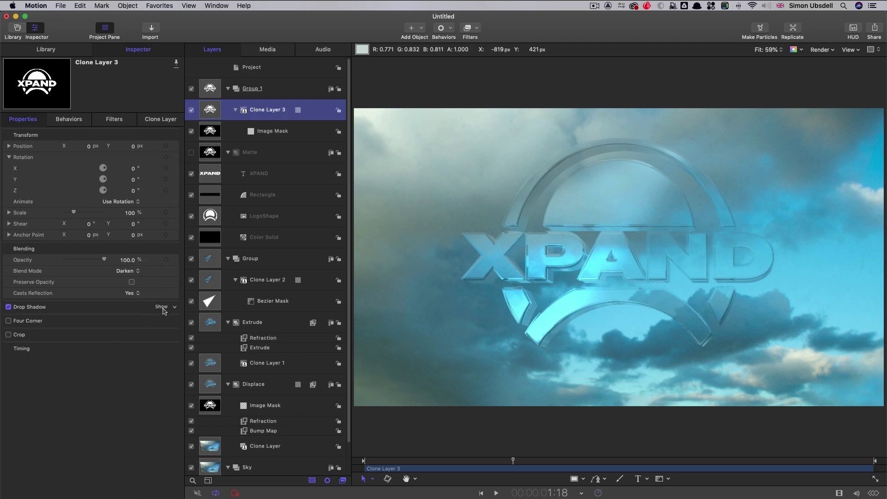
pyautogui.click(163, 306)
pyautogui.click(9, 307)
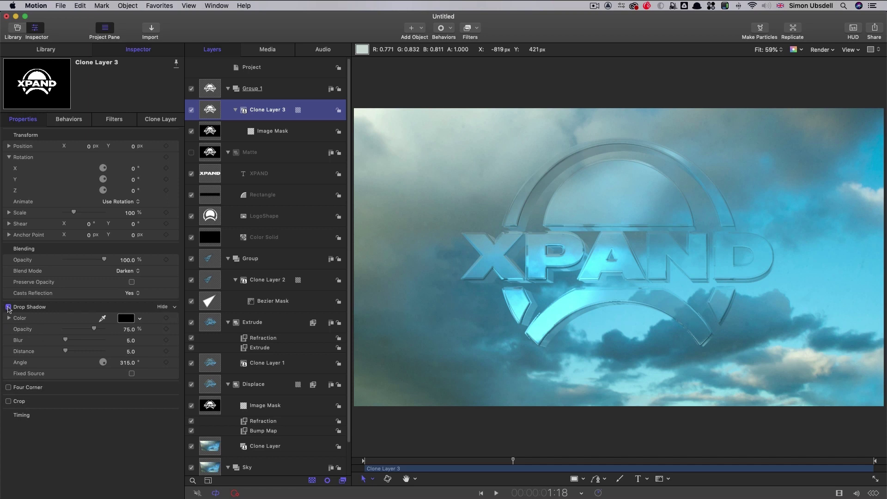
pyautogui.click(8, 306)
pyautogui.click(8, 307)
pyautogui.click(9, 307)
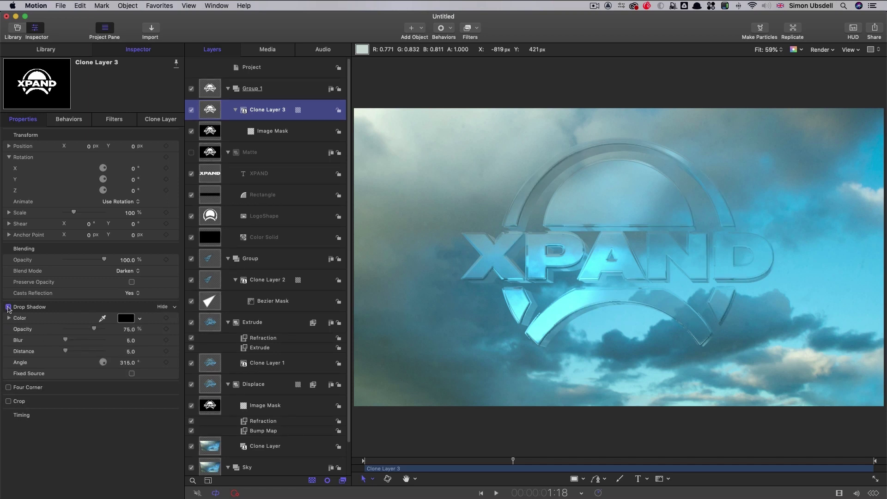
pyautogui.click(8, 307)
pyautogui.click(8, 307)
# Step: Set the drop shadow to blur 15, distance 4 and angle 320
pyautogui.click(130, 341)
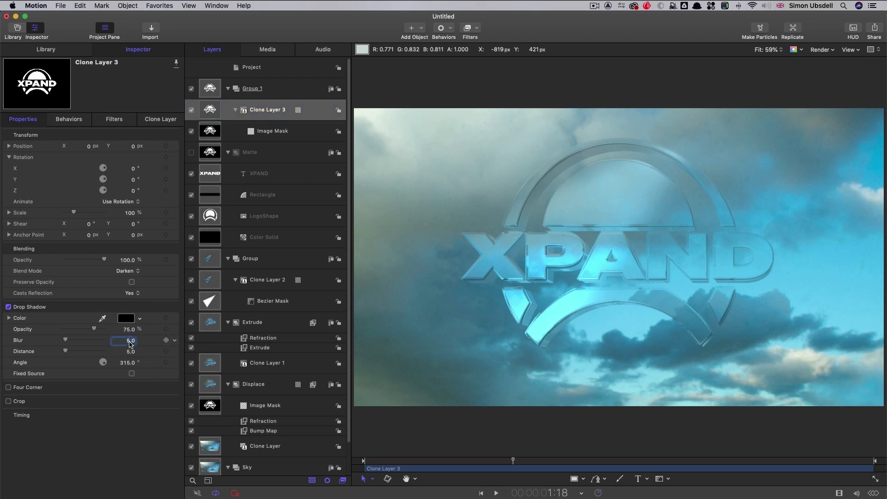
pyautogui.write('15')
pyautogui.press('Tab')
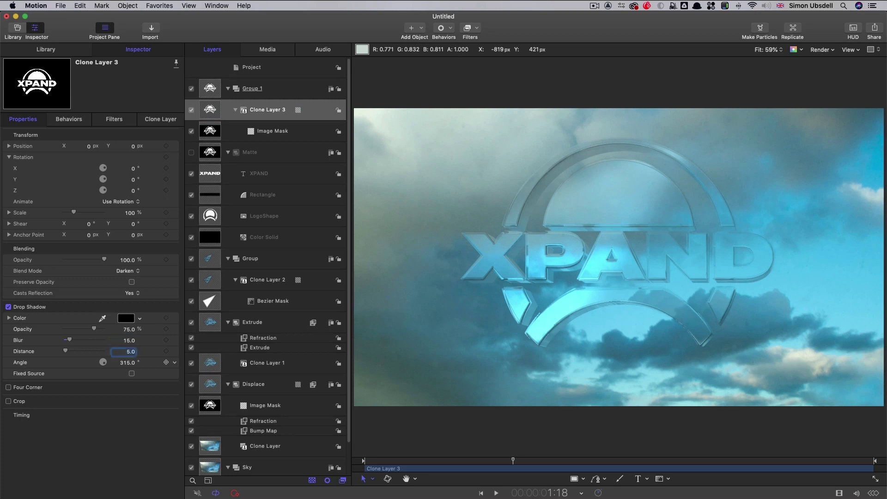
pyautogui.write('4.0')
pyautogui.click(125, 363)
pyautogui.write('320.0')
pyautogui.press('Return')
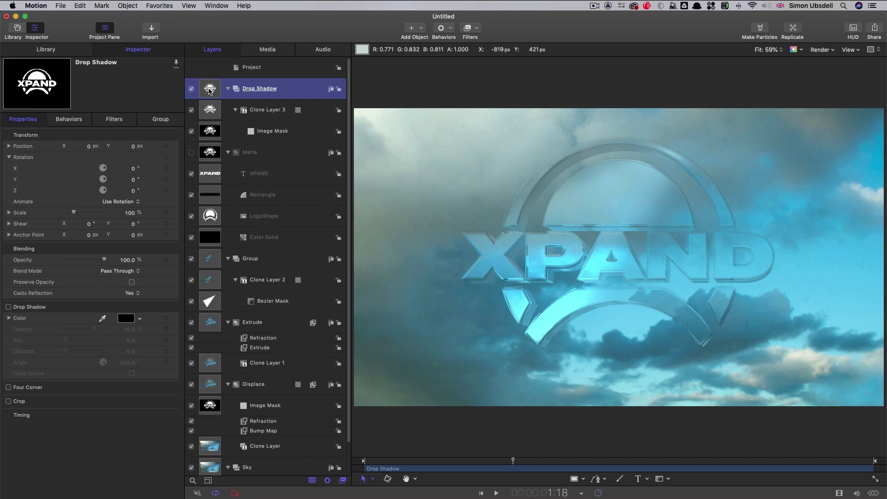
# Step: View at 100% and import DirtyGlass.jpg into the Displace group
pyautogui.hotkey('alt', 'z')
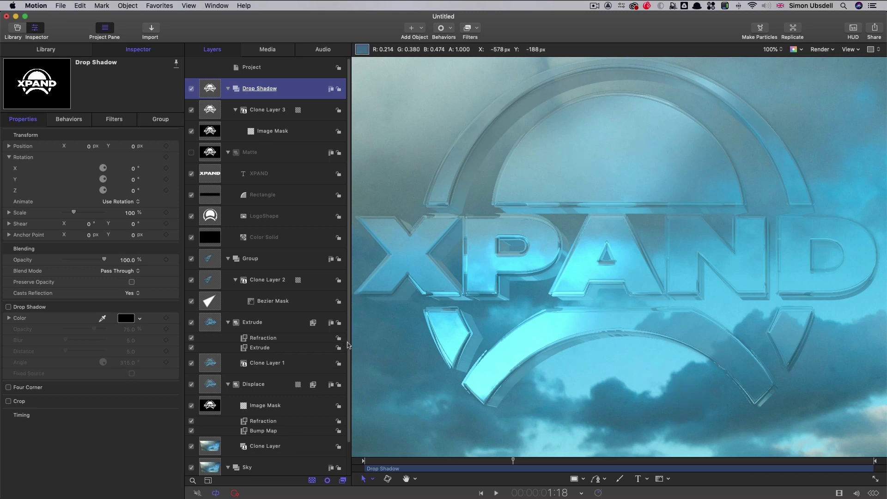
pyautogui.scroll(-2, 348, 368)
pyautogui.scroll(-2, 348, 369)
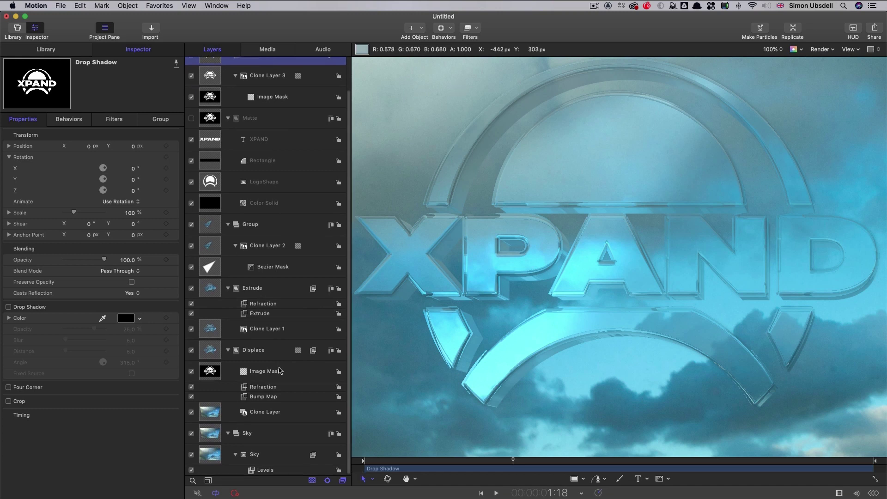
pyautogui.click(209, 354)
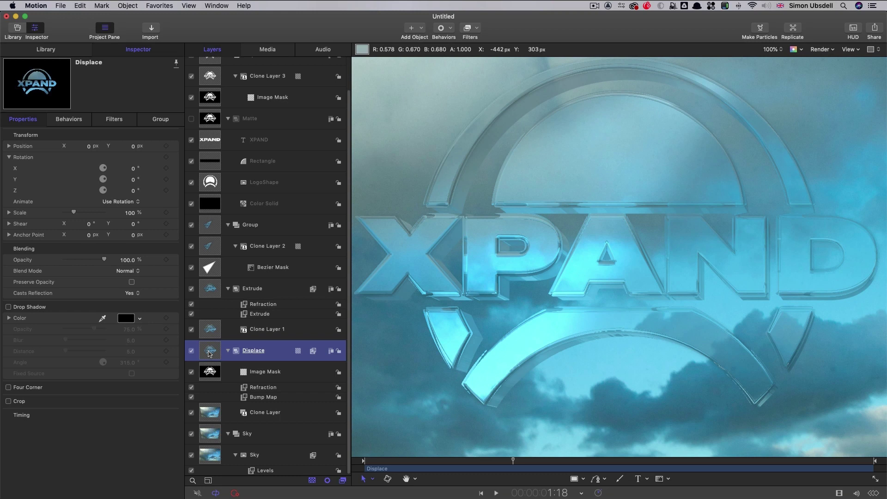
pyautogui.click(151, 29)
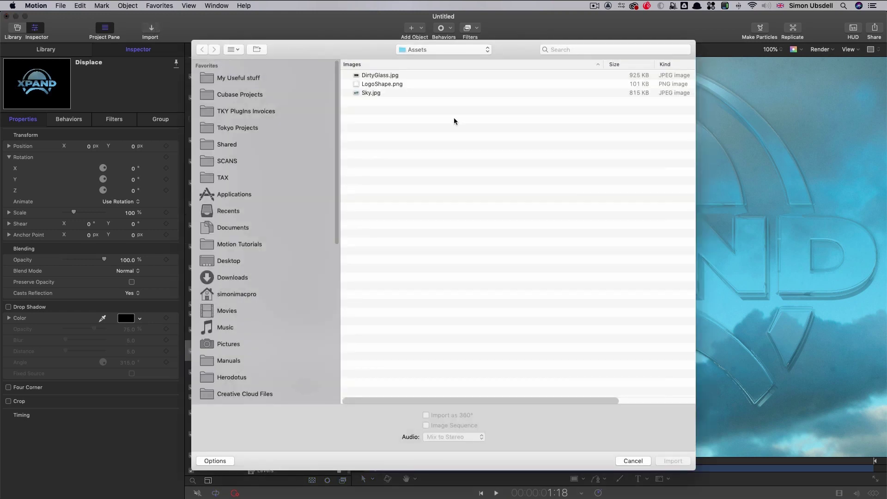
pyautogui.click(376, 75)
pyautogui.click(683, 463)
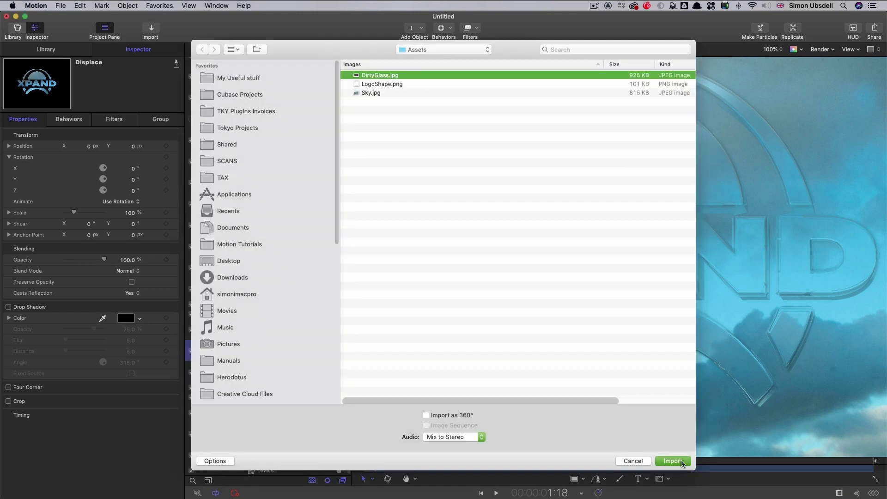
# Step: Set DirtyGlass to Add blending at 10% opacity, toggling the layer to compare
pyautogui.click(24, 119)
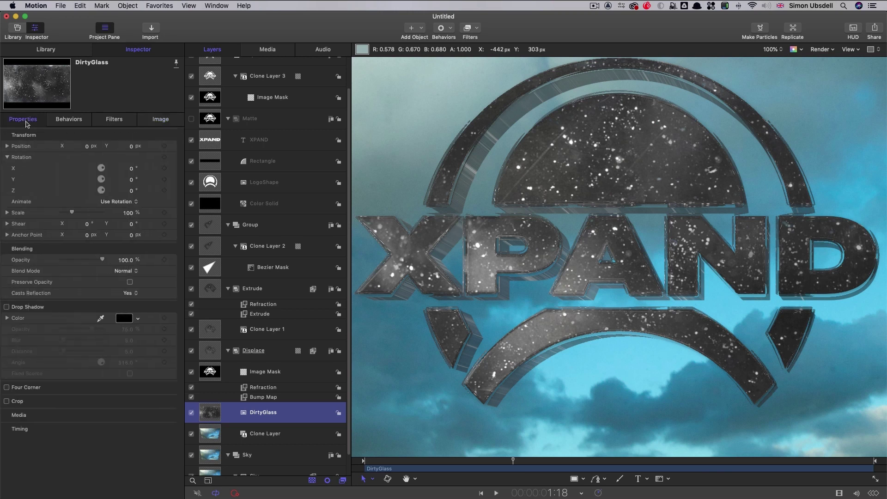
pyautogui.click(129, 272)
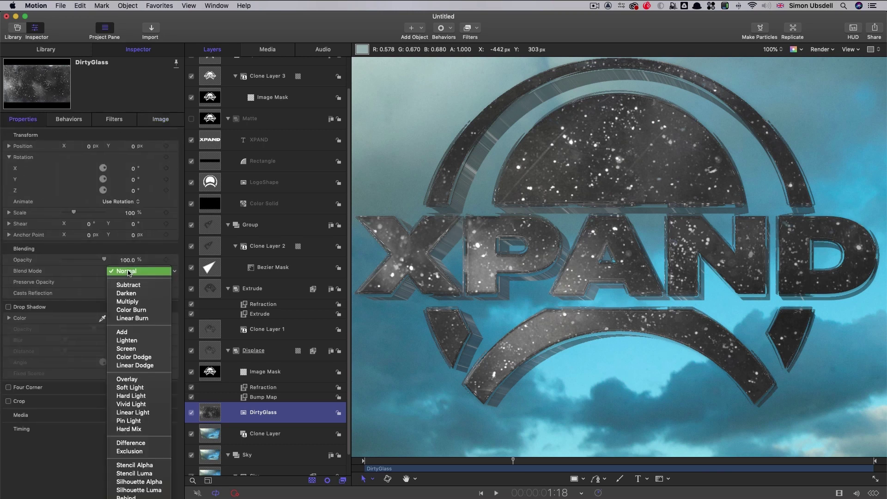
pyautogui.click(127, 331)
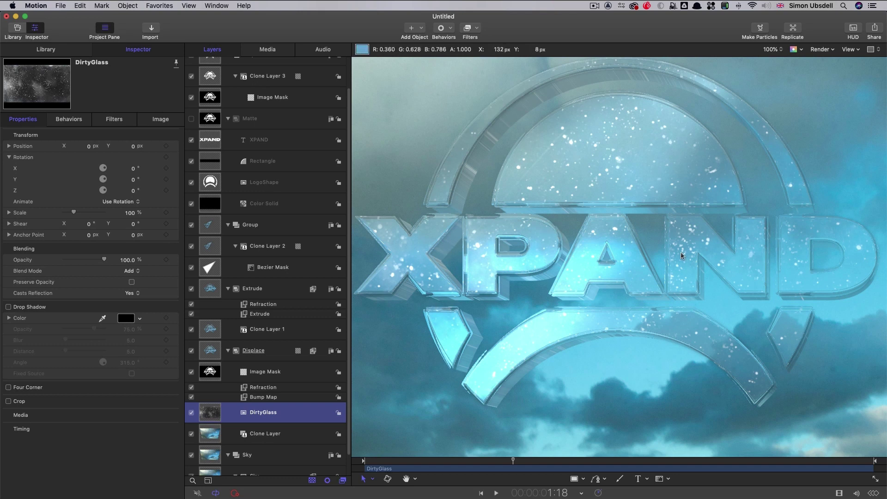
pyautogui.click(128, 260)
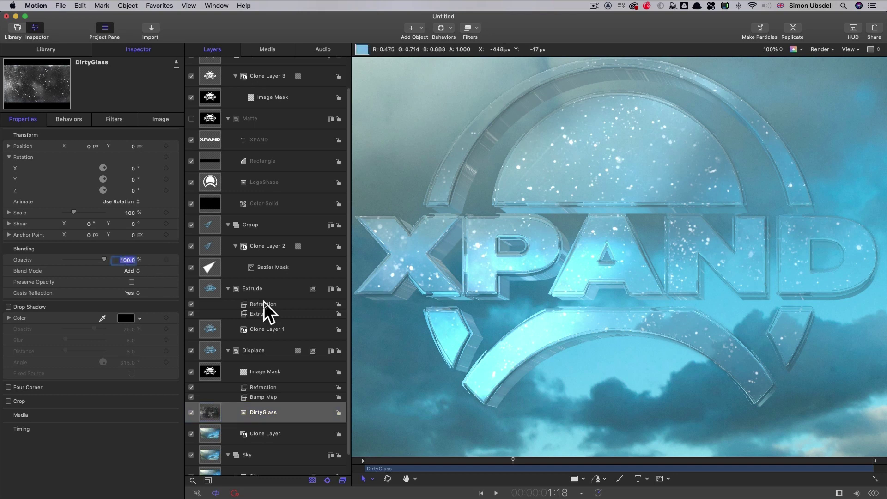
pyautogui.write('10')
pyautogui.press('Return')
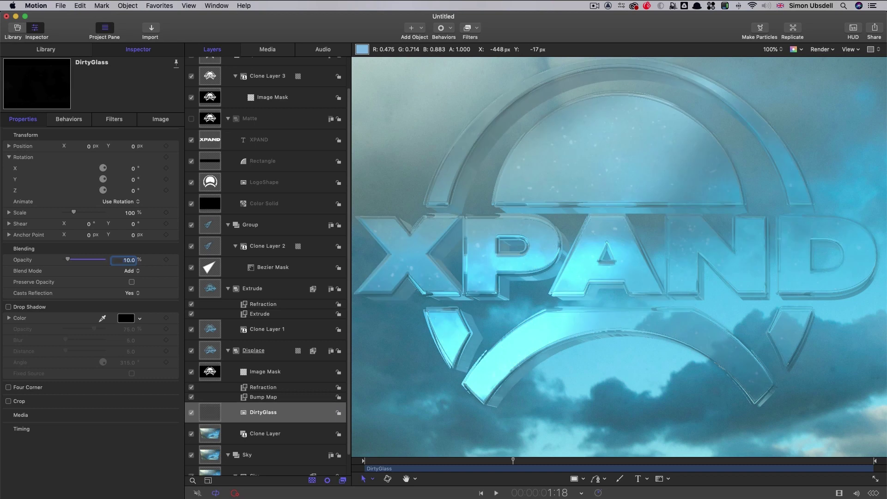
pyautogui.click(190, 414)
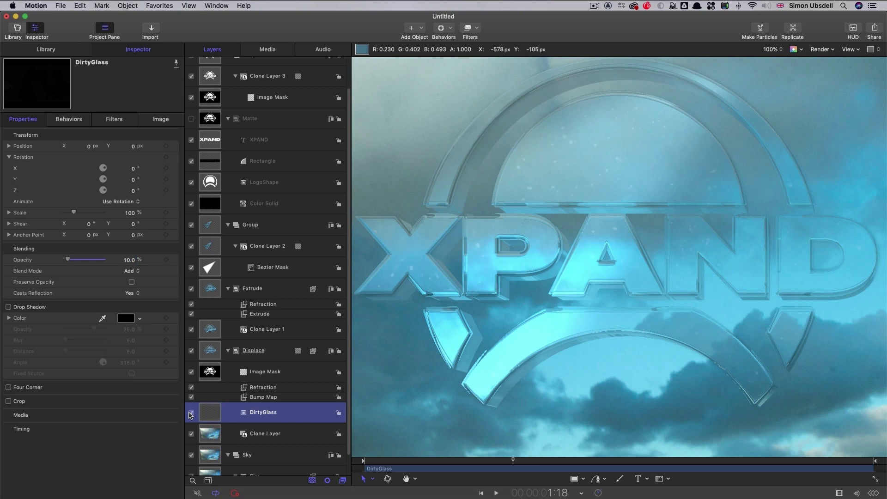
pyautogui.click(189, 413)
pyautogui.click(189, 413)
# Step: Add the Caustics generator above DirtyGlass with Speed set to 0
pyautogui.click(50, 48)
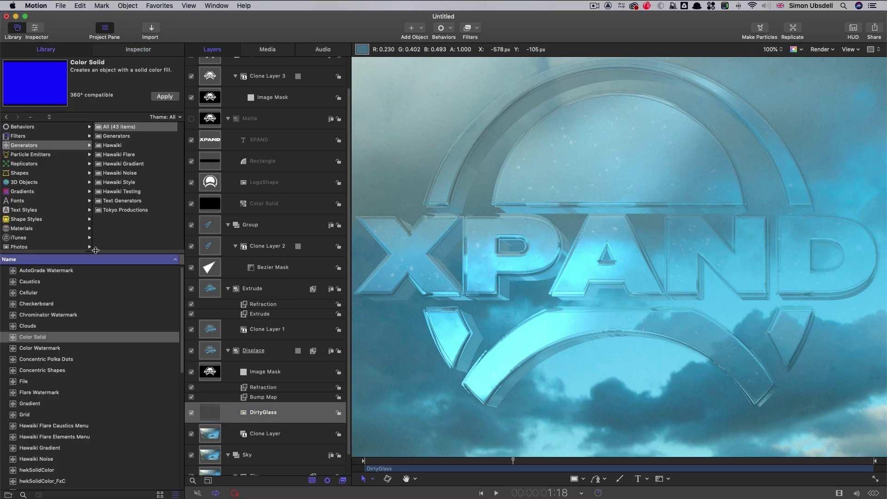
pyautogui.moveTo(36, 337); pyautogui.dragTo(223, 408)
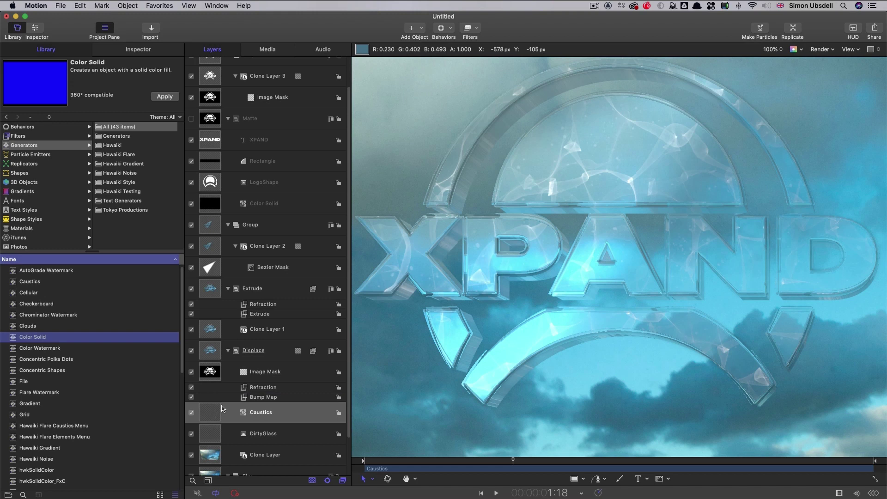
pyautogui.click(147, 48)
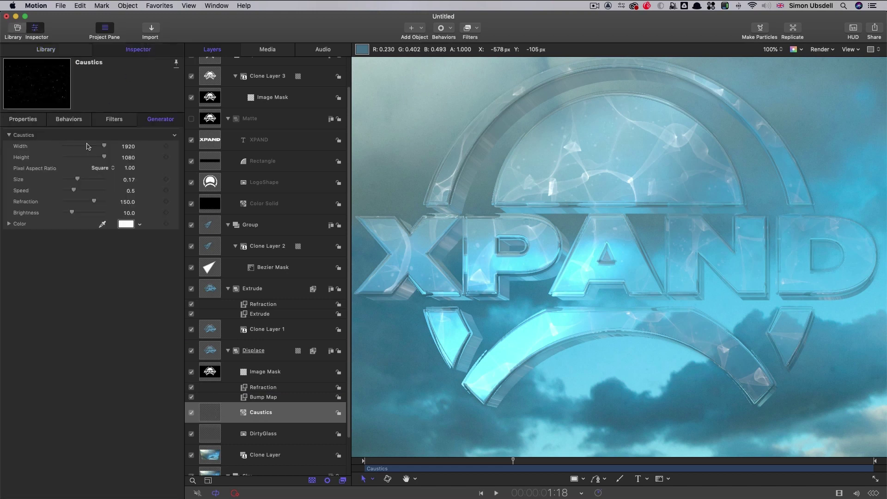
pyautogui.moveTo(73, 190); pyautogui.dragTo(19, 188)
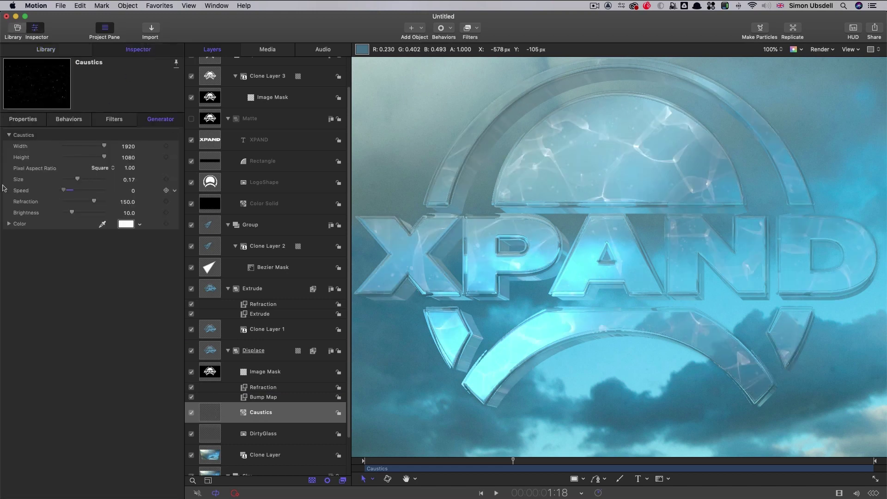
# Step: Set the Caustics layer to Add blending at 20% opacity
pyautogui.click(24, 118)
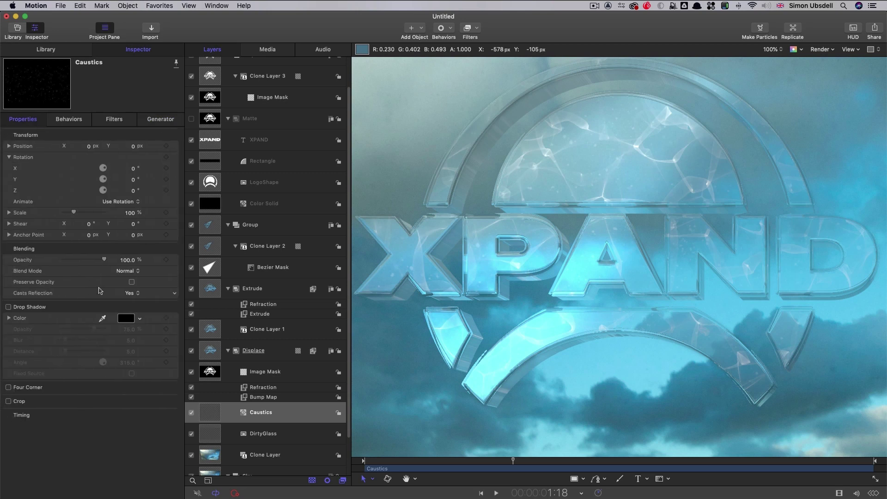
pyautogui.click(130, 271)
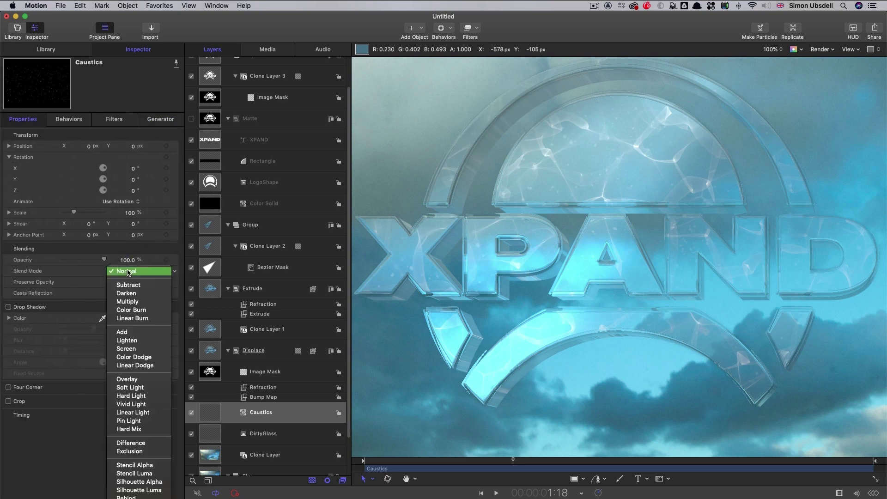
pyautogui.click(138, 328)
pyautogui.click(127, 260)
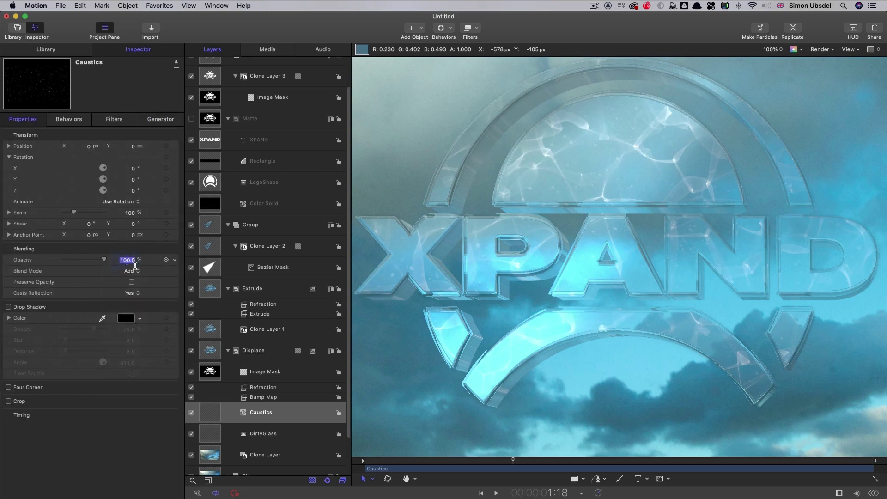
pyautogui.write('20')
pyautogui.press('Return')
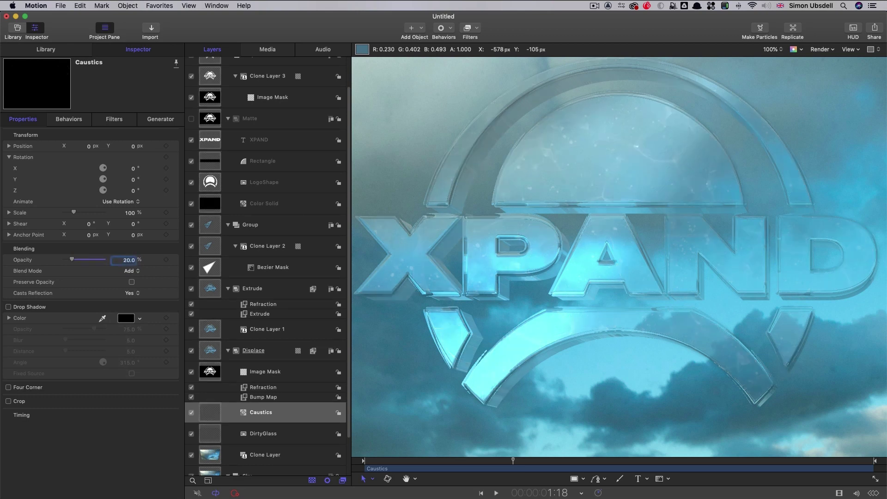
pyautogui.click(196, 413)
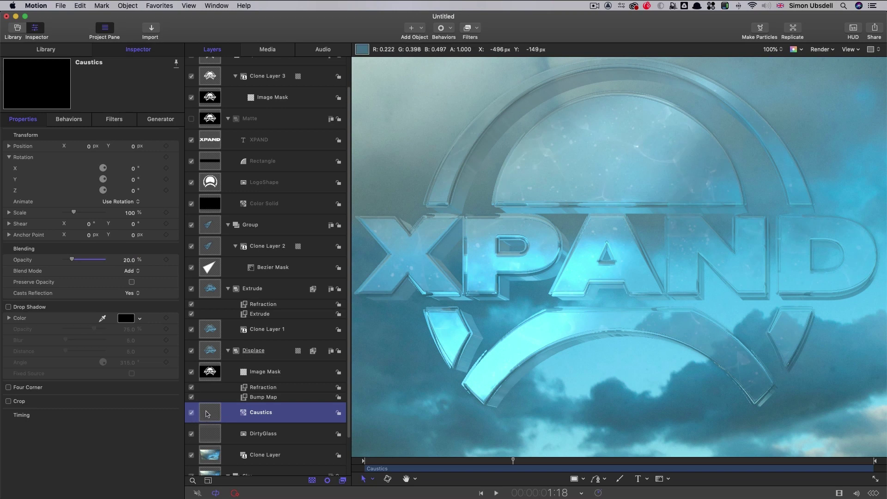
pyautogui.click(47, 50)
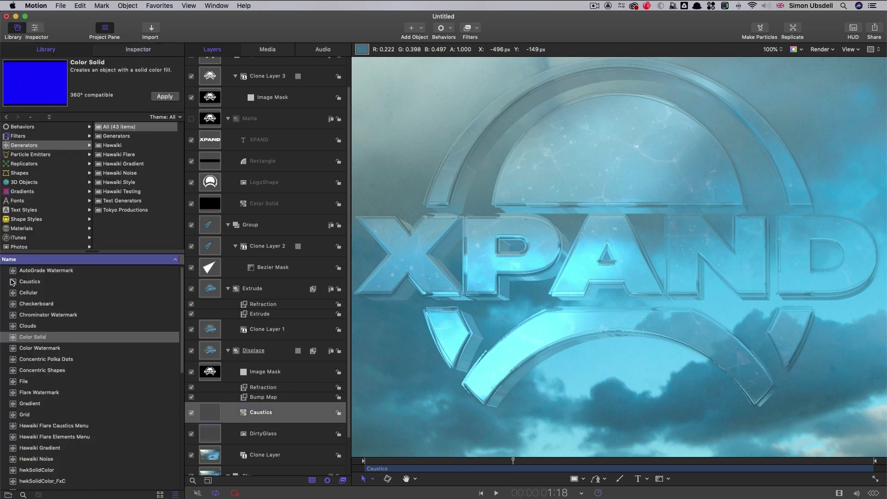
# Step: Add a hidden Cellular generator and apply a Bump Map distortion to Caustics
pyautogui.moveTo(12, 294); pyautogui.dragTo(216, 408)
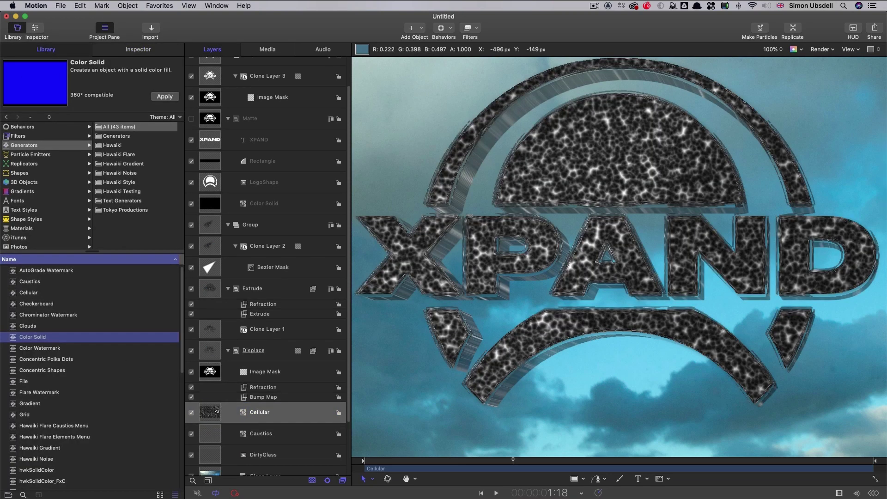
pyautogui.click(192, 413)
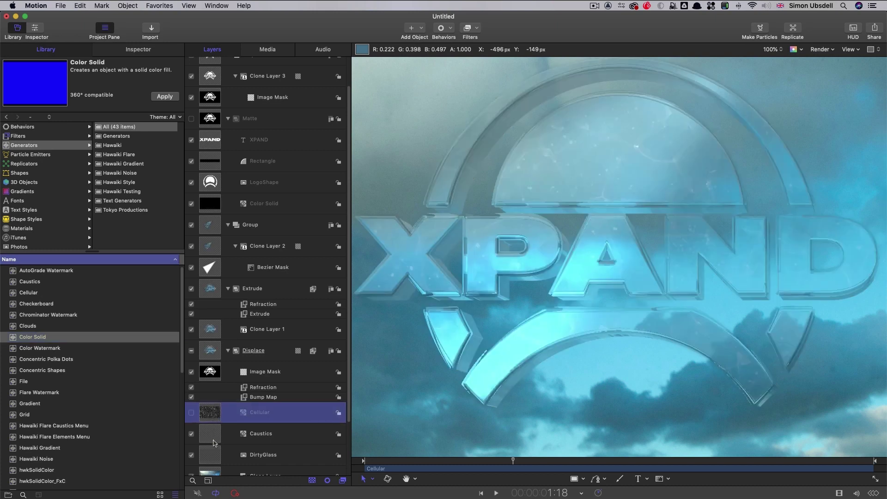
pyautogui.click(214, 438)
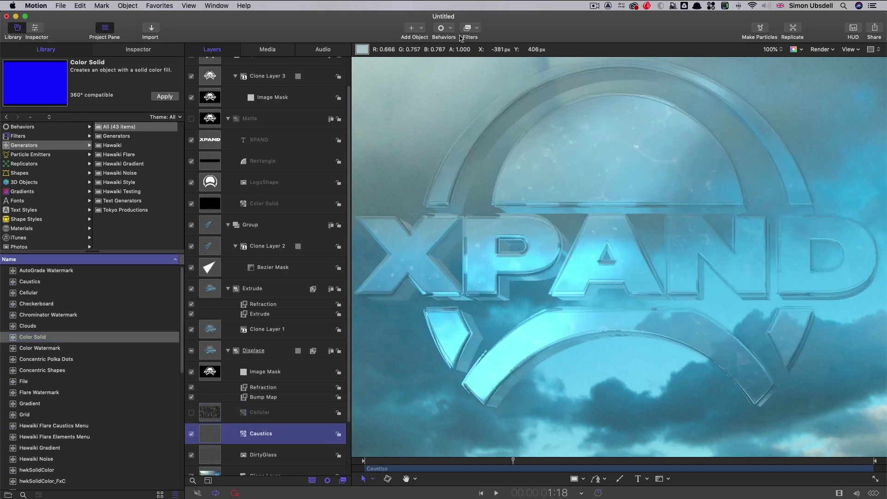
pyautogui.click(476, 28)
pyautogui.moveTo(482, 76)
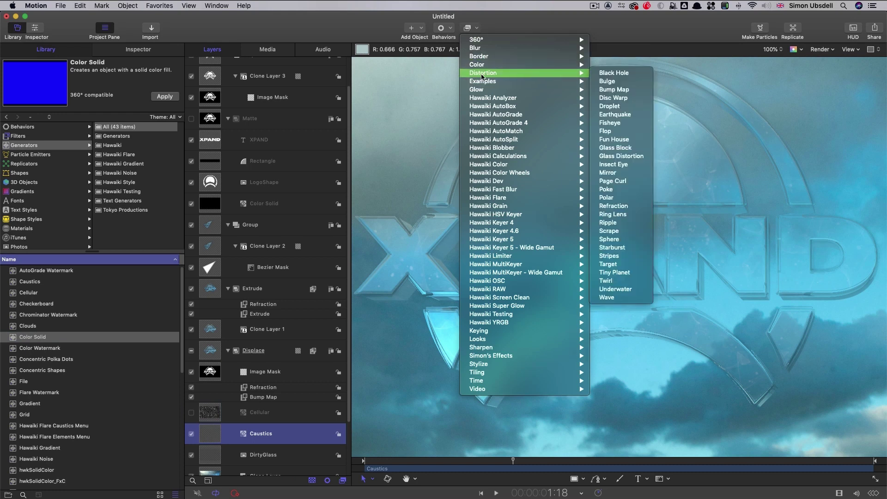
pyautogui.click(614, 89)
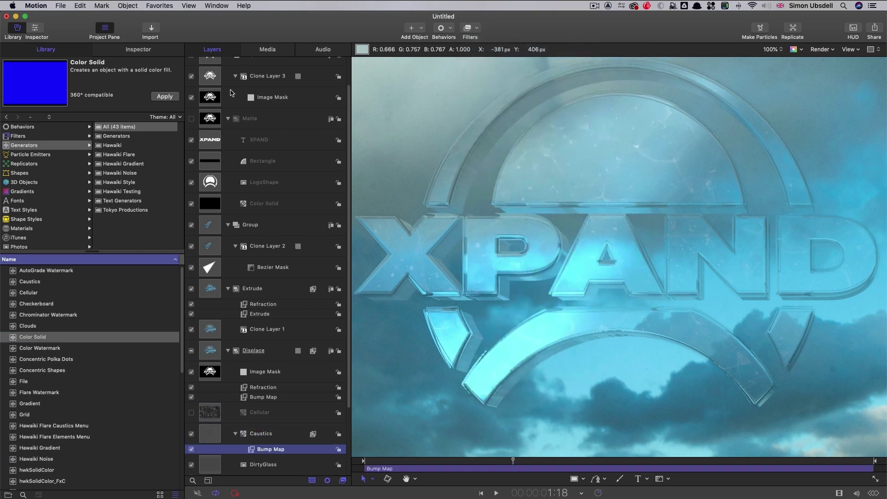
# Step: Use Cellular as the Bump Map image at amount 1.0, and copy the filter to DirtyGlass
pyautogui.click(146, 49)
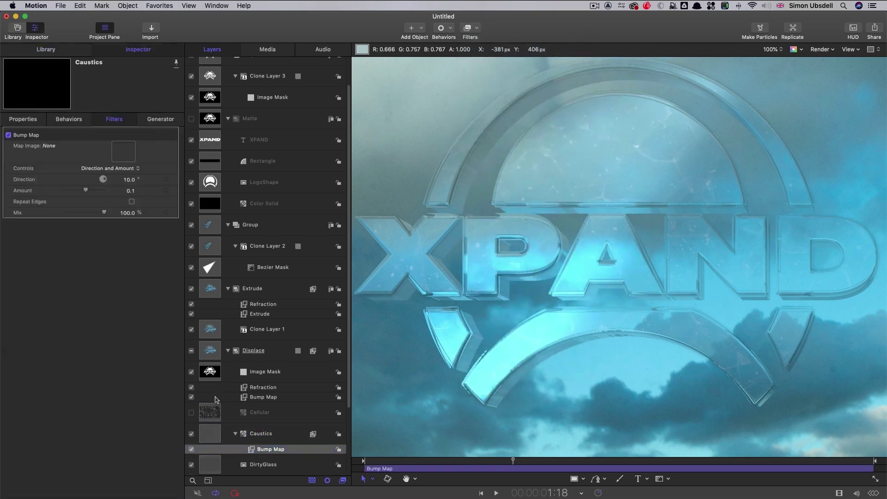
pyautogui.moveTo(210, 413); pyautogui.dragTo(123, 151)
pyautogui.moveTo(86, 190); pyautogui.dragTo(172, 199)
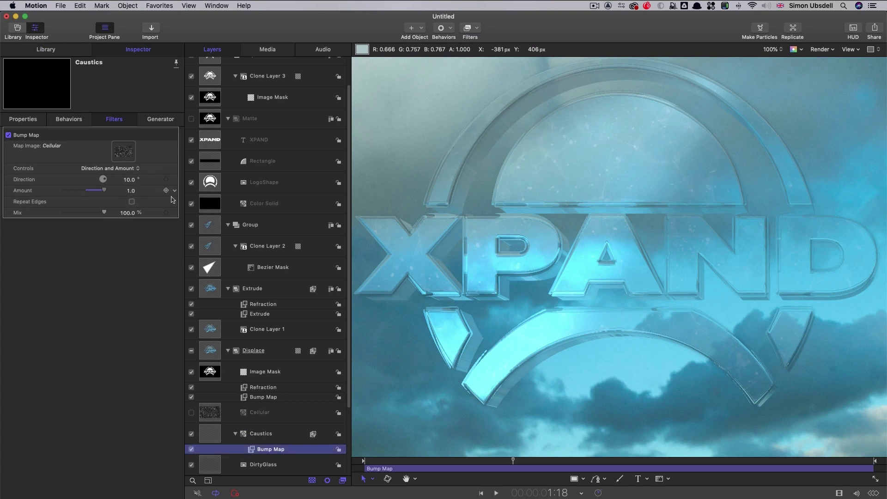
pyautogui.scroll(-5, 294, 329)
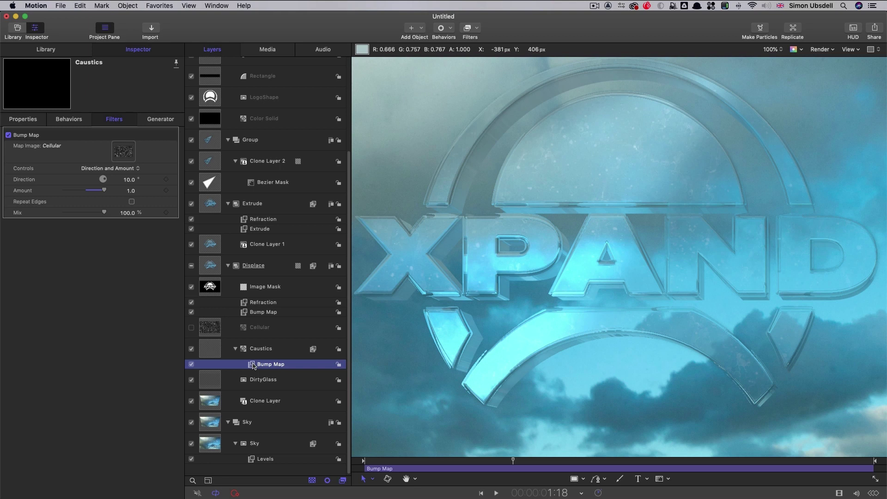
pyautogui.moveTo(253, 366); pyautogui.dragTo(222, 382)
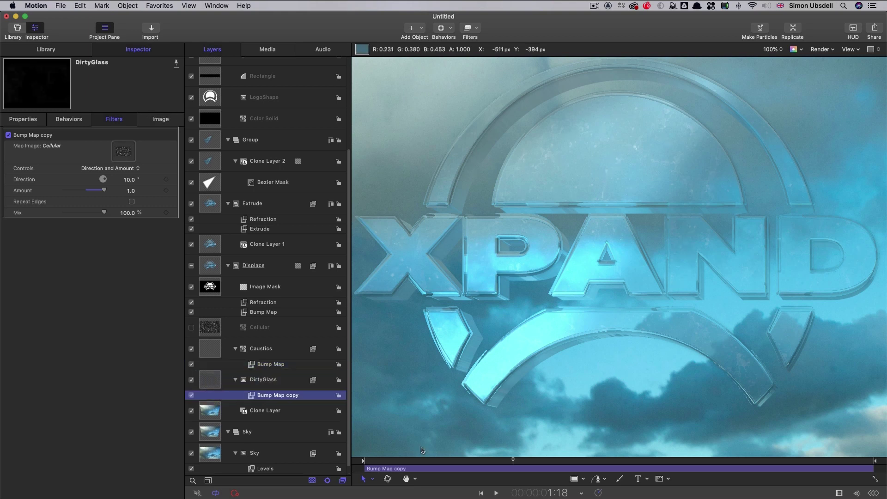
pyautogui.click(514, 463)
# Step: Play the animation to about four seconds and zoom the Canvas out to 66%
pyautogui.press('space')
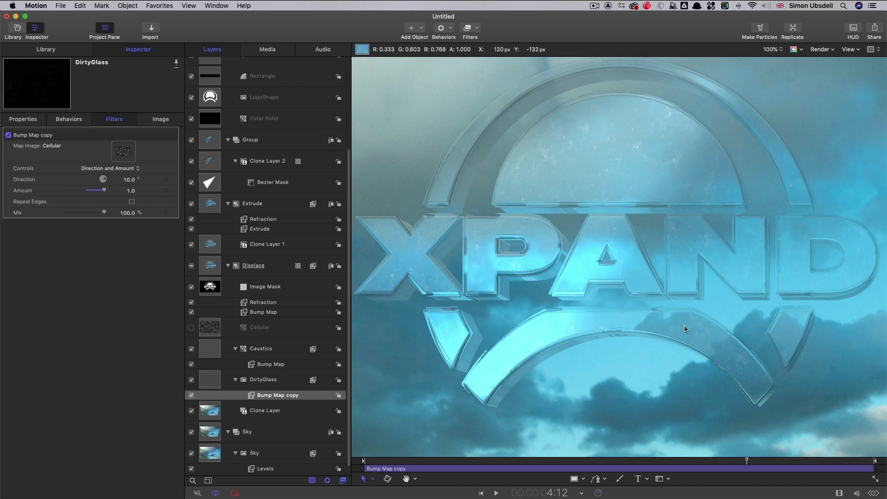
pyautogui.press('super+minus')
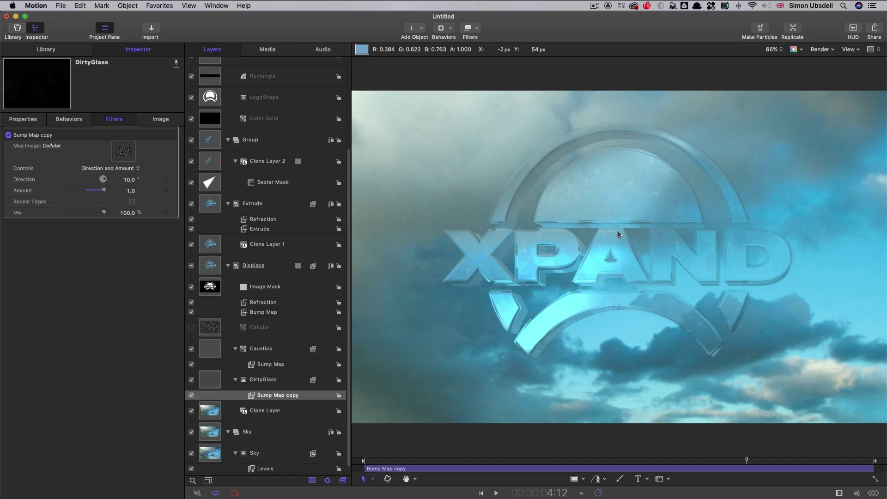
# Step: Collapse the Drop Shadow, Matte, Group, Extrude, Displace and Sky groups in the Layers list
pyautogui.click(349, 145)
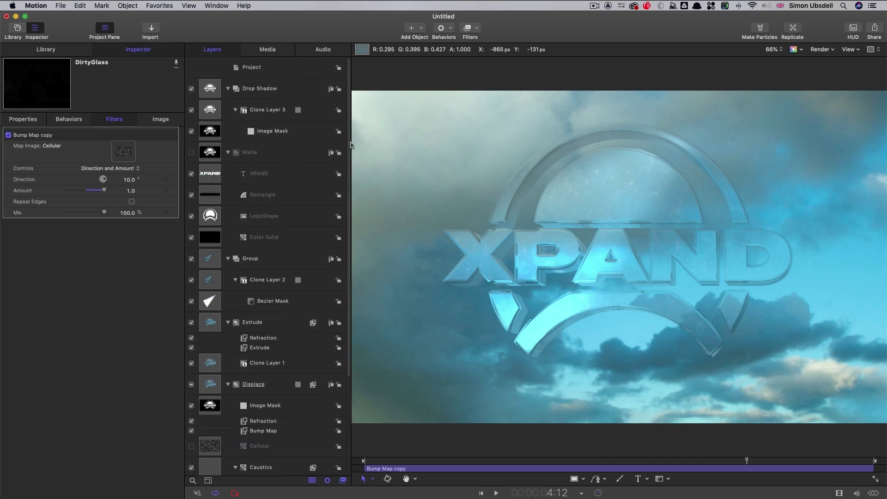
pyautogui.click(228, 88)
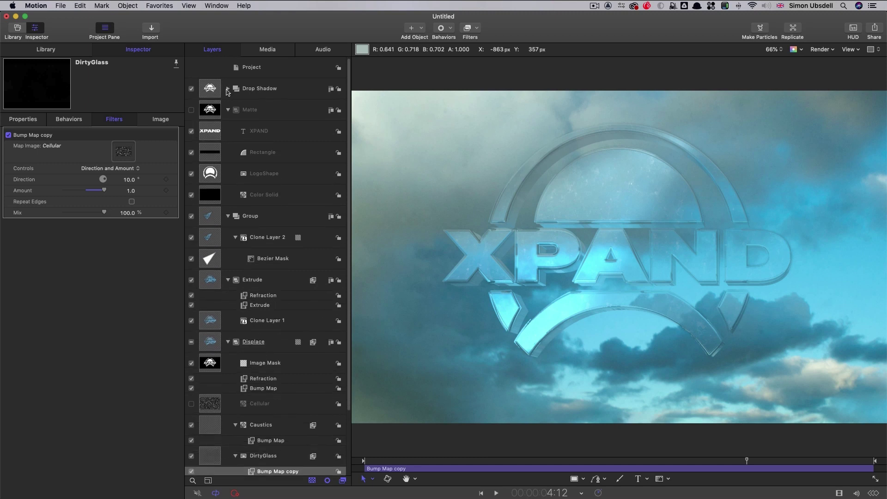
pyautogui.click(228, 110)
pyautogui.click(231, 131)
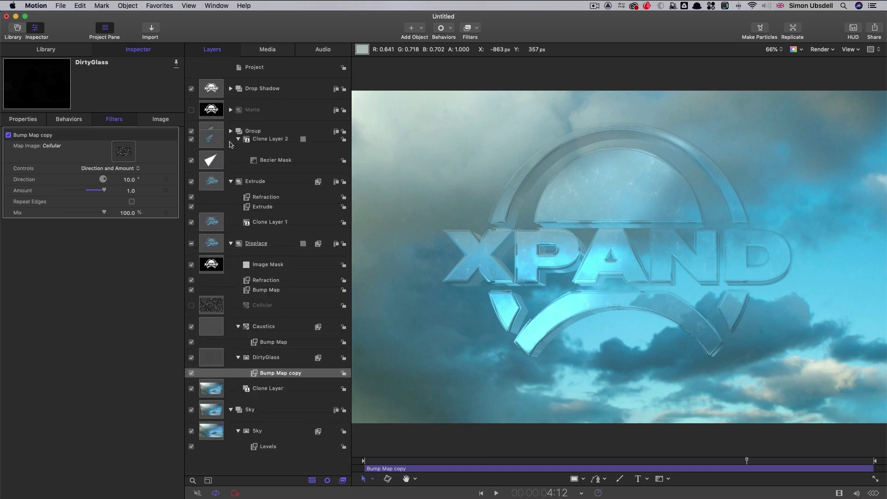
pyautogui.click(231, 153)
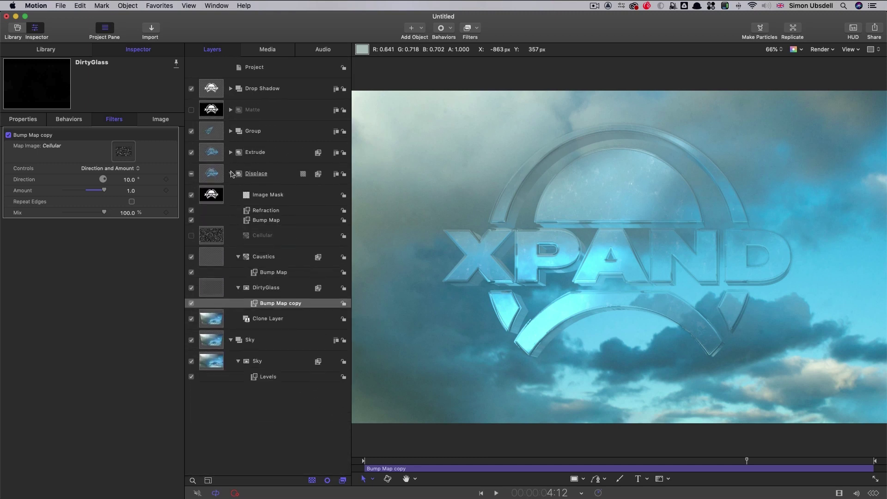
pyautogui.click(231, 174)
pyautogui.click(230, 194)
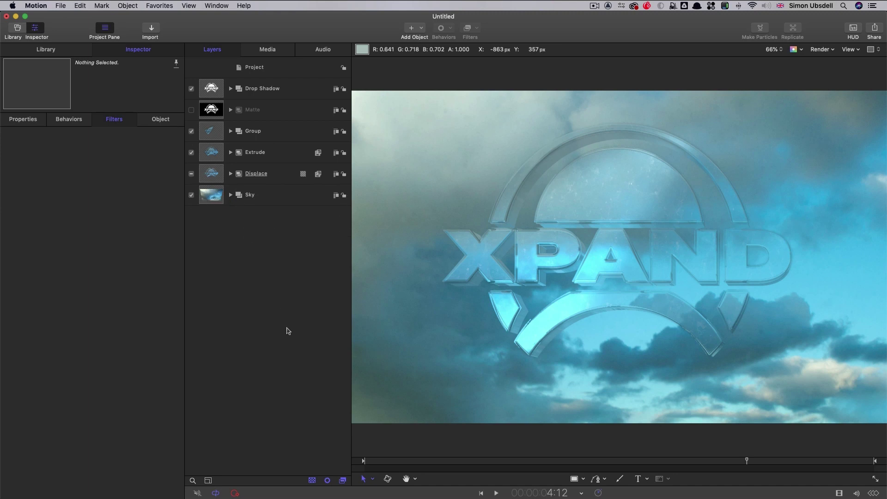
pyautogui.click(253, 67)
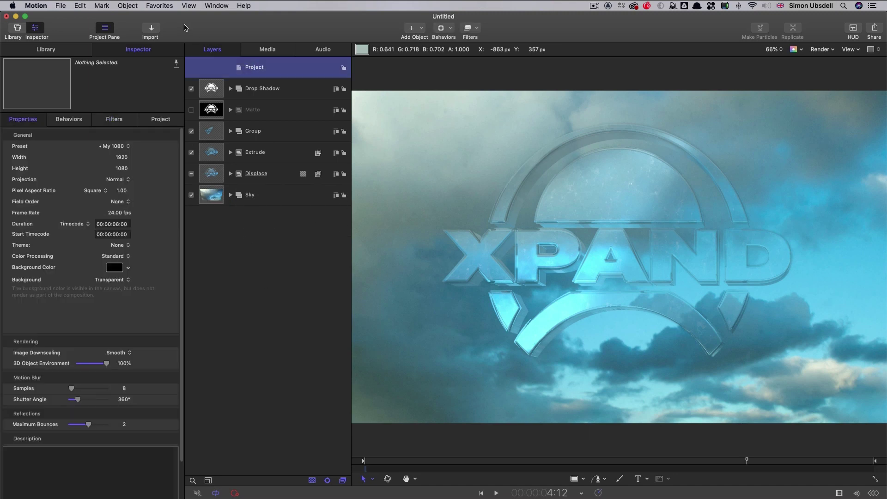
# Step: Create Group 1, move Drop Shadow through Displace into it, and make it a 3D group
pyautogui.click(128, 6)
pyautogui.click(139, 17)
pyautogui.click(217, 111)
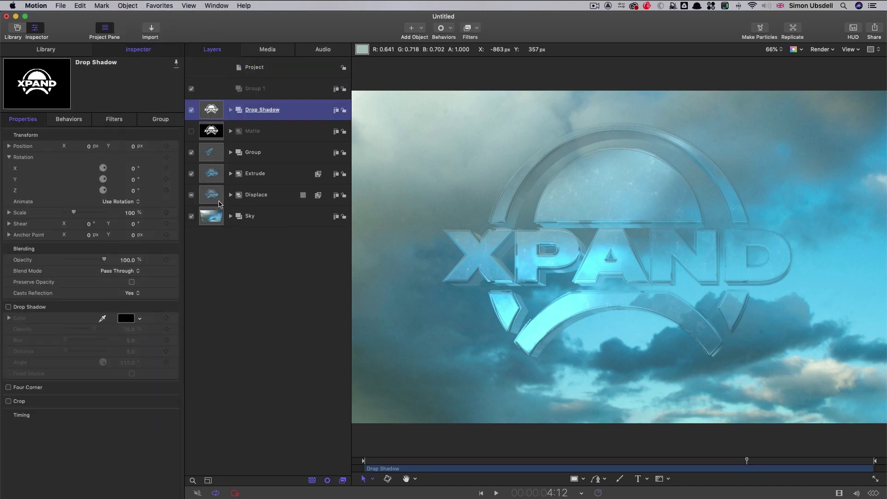
pyautogui.keyDown('shift'); pyautogui.click(220, 196); pyautogui.keyUp('shift')
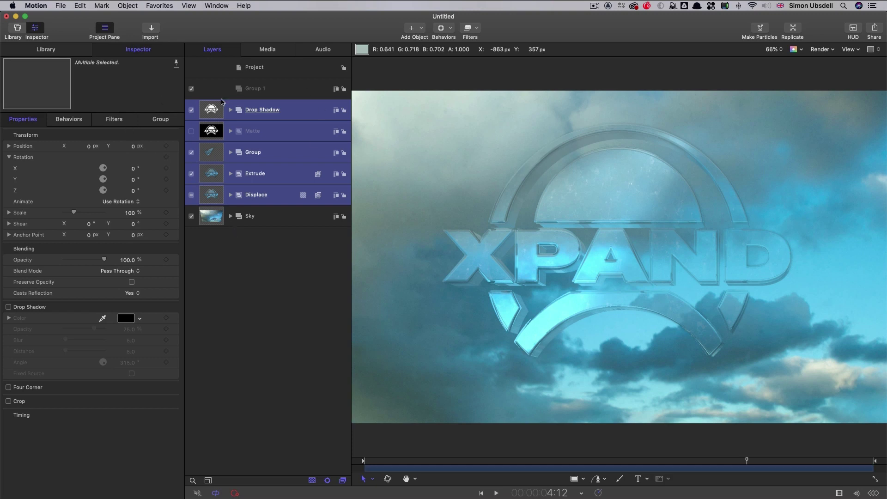
pyautogui.moveTo(217, 108); pyautogui.dragTo(285, 91)
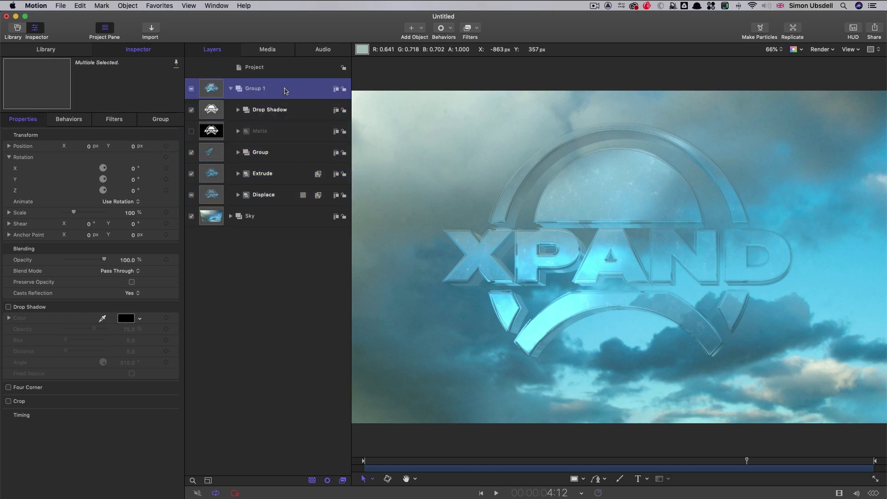
pyautogui.rightClick(286, 87)
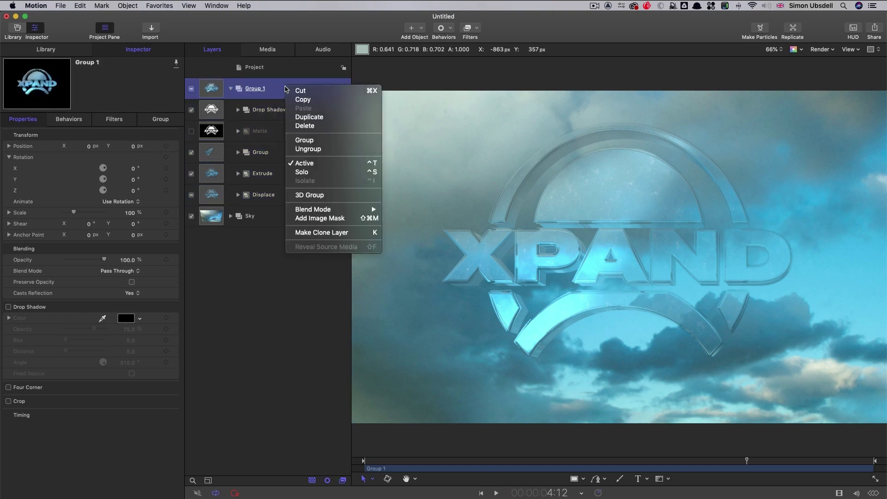
pyautogui.click(323, 194)
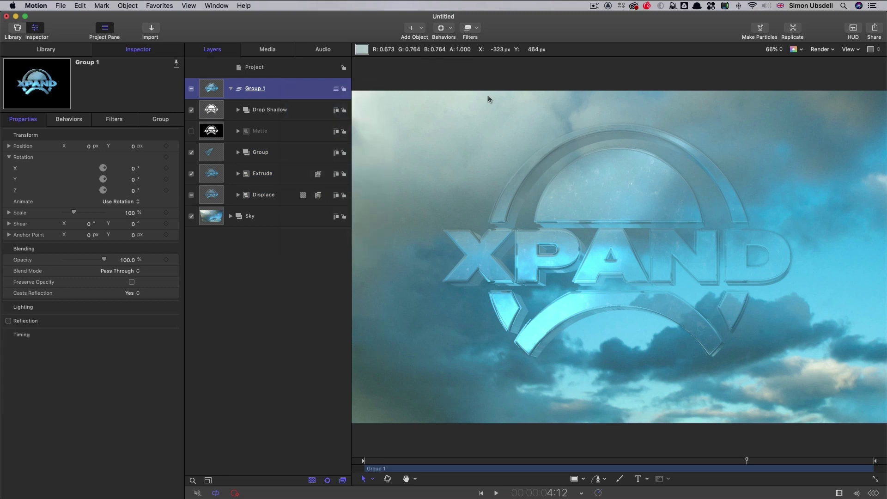
# Step: Add a camera with a 90° angle of view and 12° X rotation
pyautogui.click(423, 28)
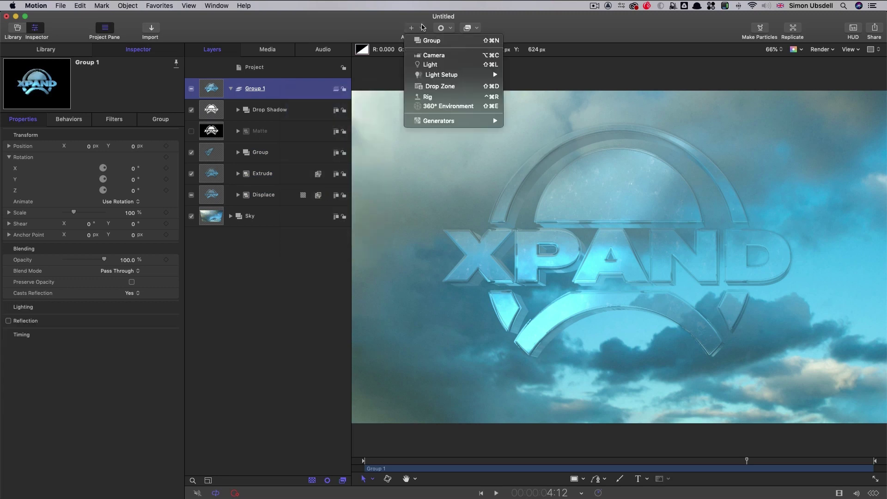
pyautogui.click(429, 56)
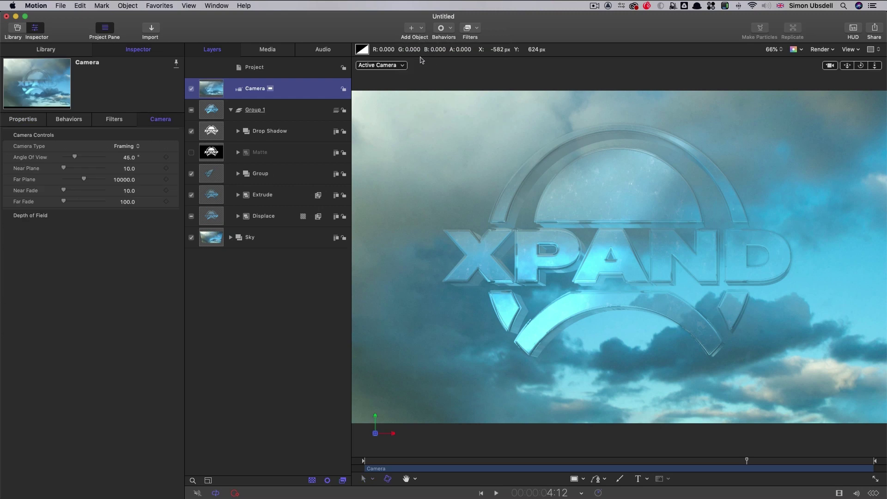
pyautogui.click(128, 157)
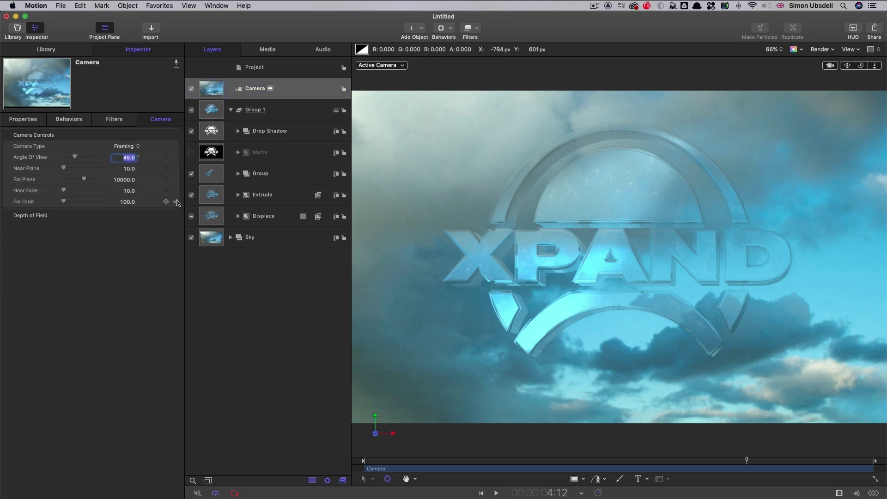
pyautogui.write('90')
pyautogui.press('Return')
pyautogui.click(26, 121)
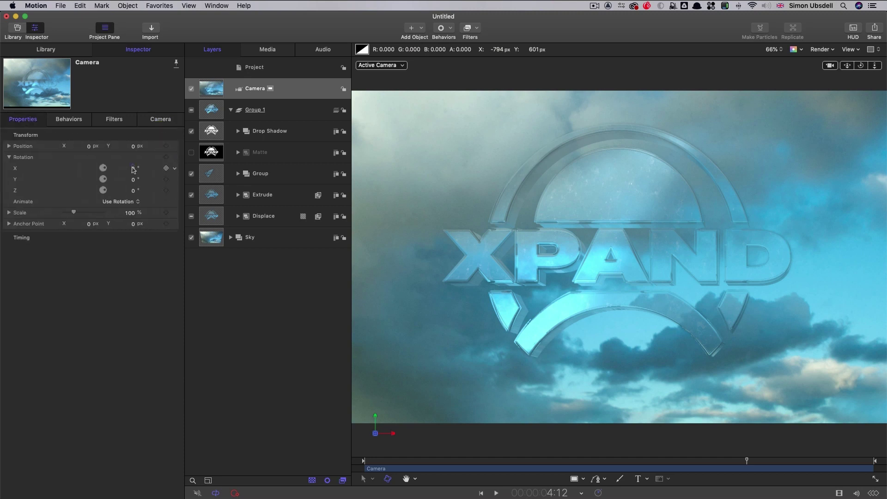
pyautogui.click(133, 168)
pyautogui.write('12')
pyautogui.press('Return')
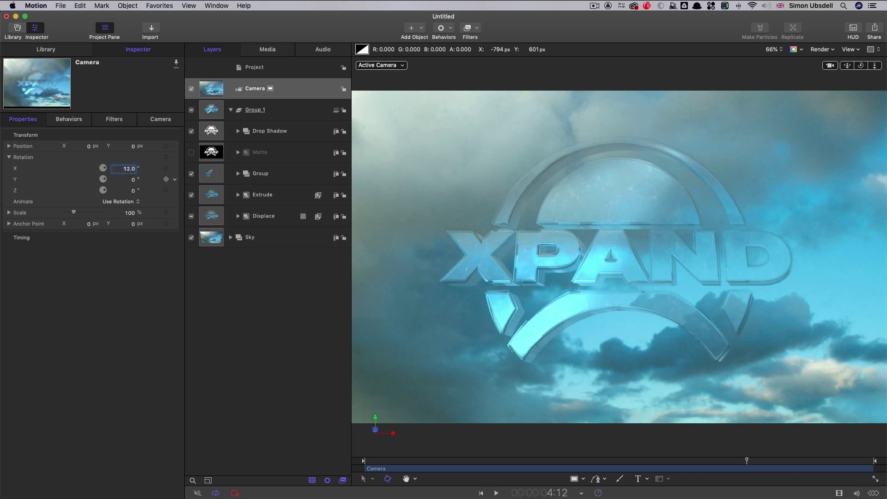
# Step: Add a Camera Sweep behavior to the camera, starting at 5° and ending at 15°
pyautogui.click(211, 89)
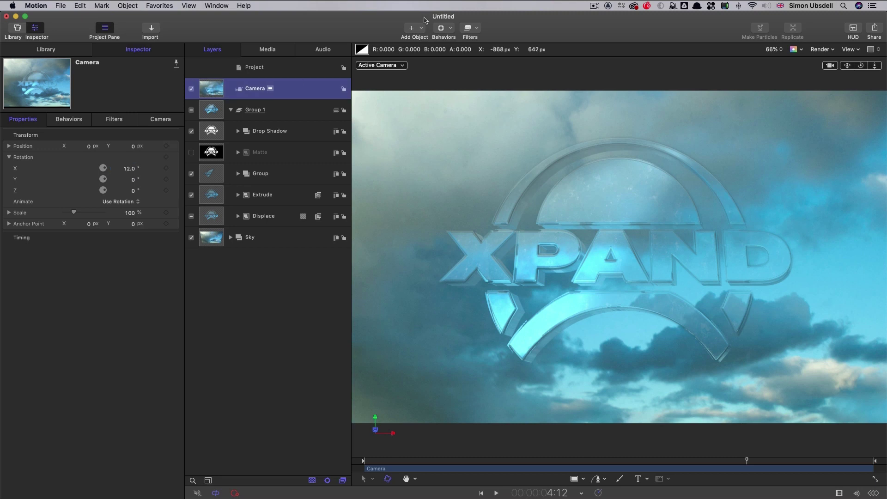
pyautogui.click(452, 27)
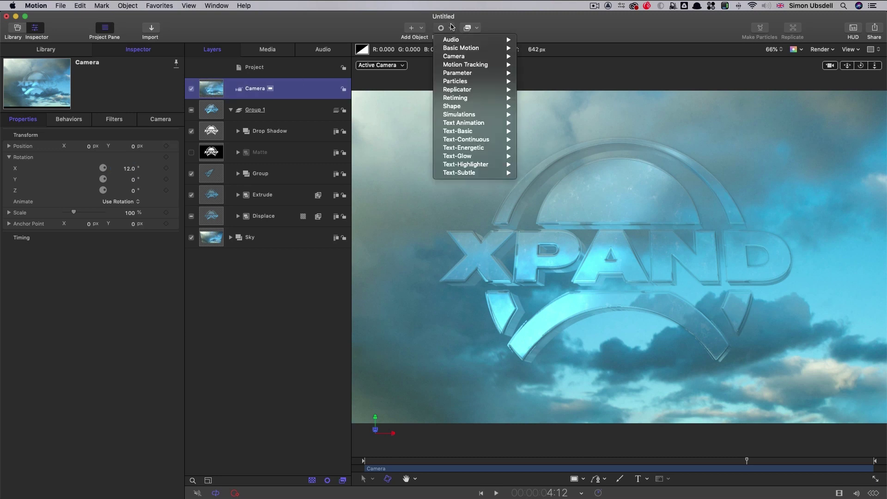
pyautogui.moveTo(456, 56)
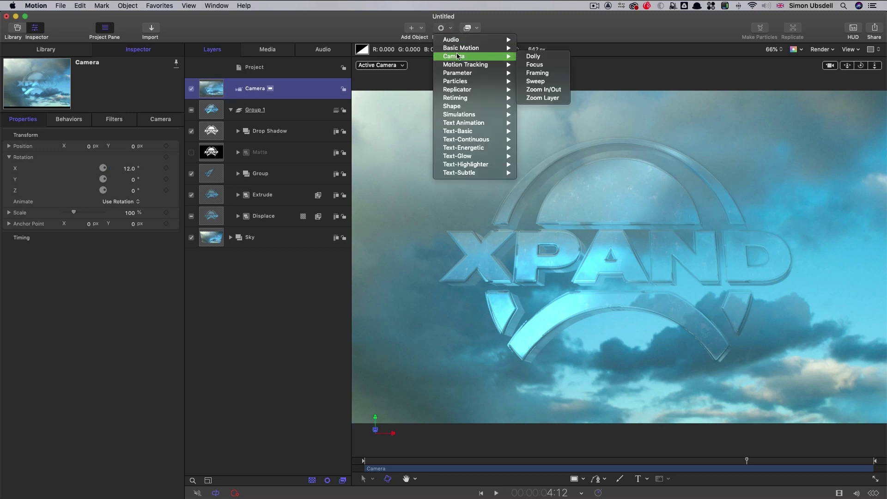
pyautogui.click(536, 82)
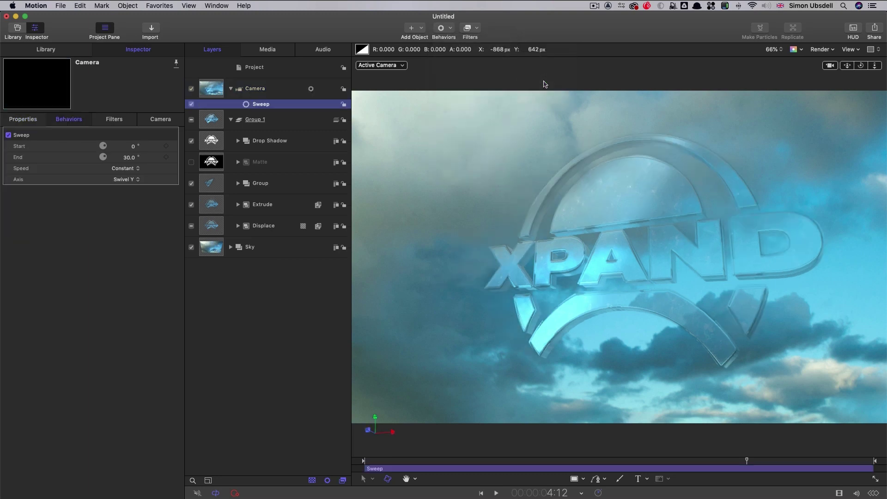
pyautogui.click(134, 147)
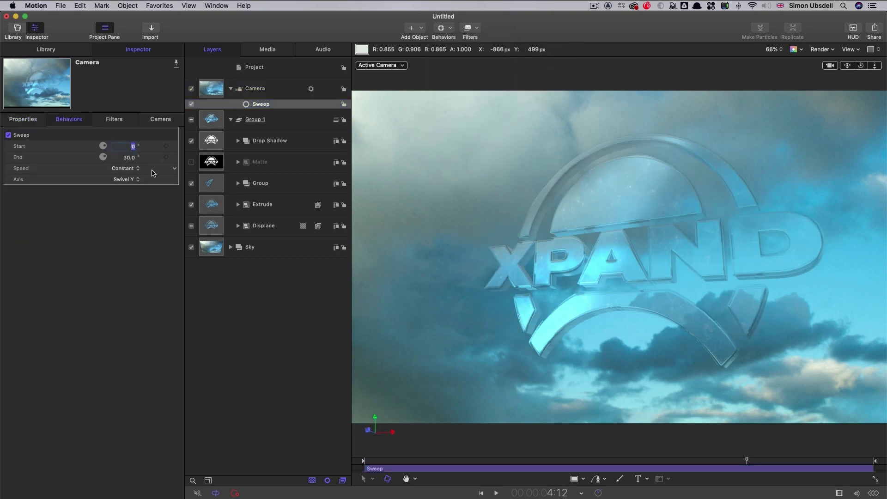
pyautogui.write('5.')
pyautogui.press('Tab')
pyautogui.write('1')
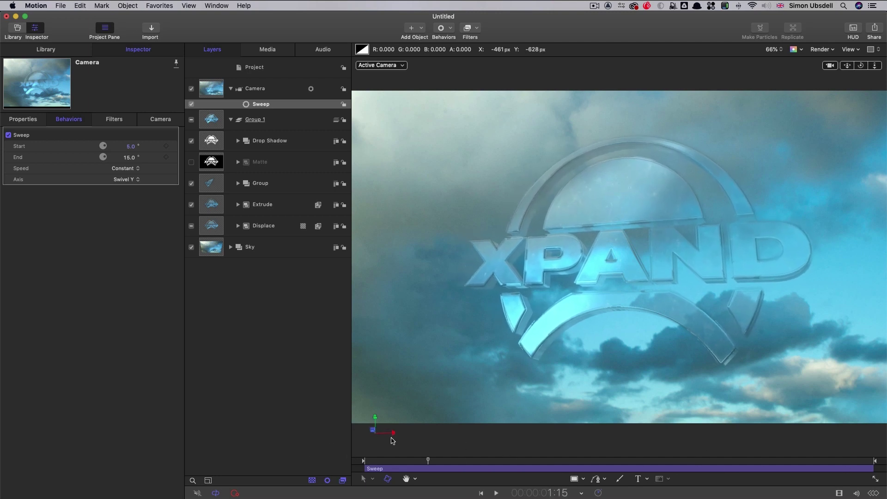
# Step: Stop playback, return the playhead to the start and expand the Extrude layer
pyautogui.press('space')
pyautogui.press('Home')
pyautogui.click(238, 204)
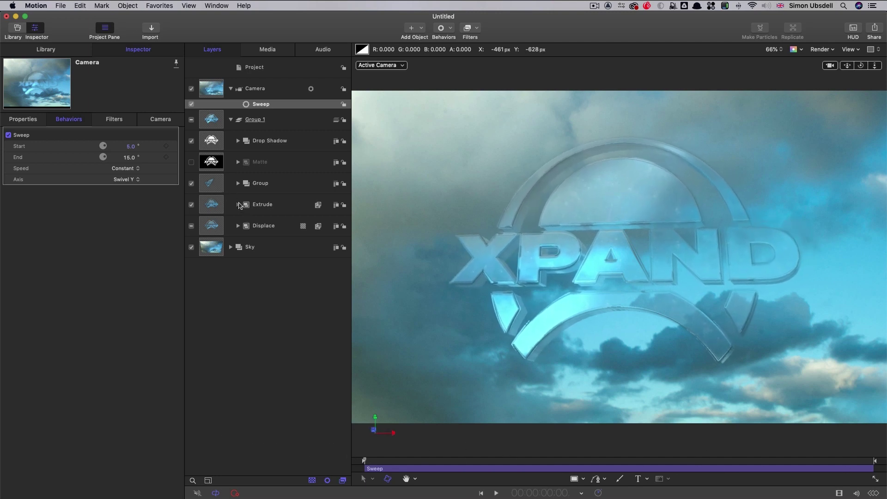
# Step: Select the Extrude filter and set its Distance to 0
pyautogui.click(257, 231)
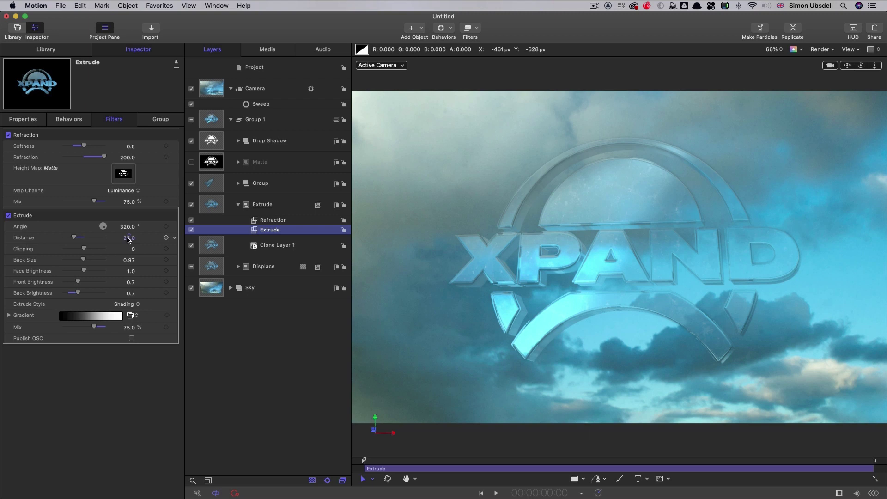
pyautogui.click(129, 237)
pyautogui.write('0')
pyautogui.press('Return')
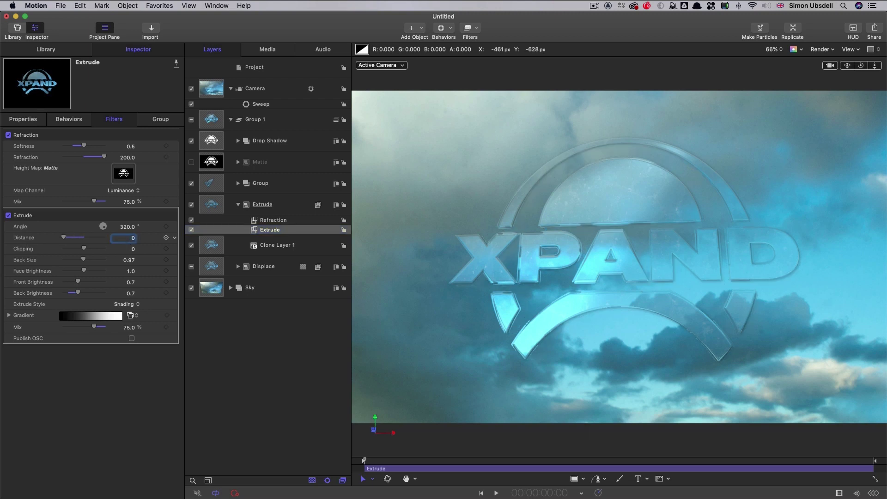
# Step: Add a Link behavior to Distance, sourced from the Camera's Rotation.Y
pyautogui.click(174, 238)
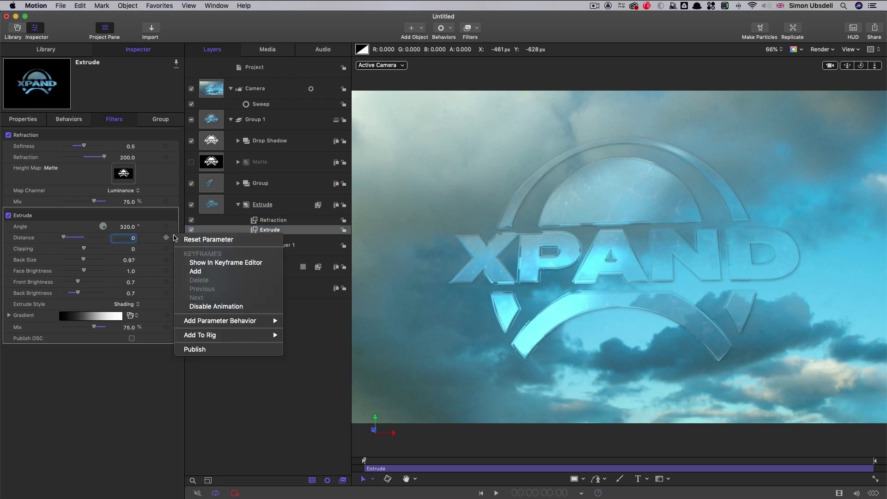
pyautogui.moveTo(205, 320)
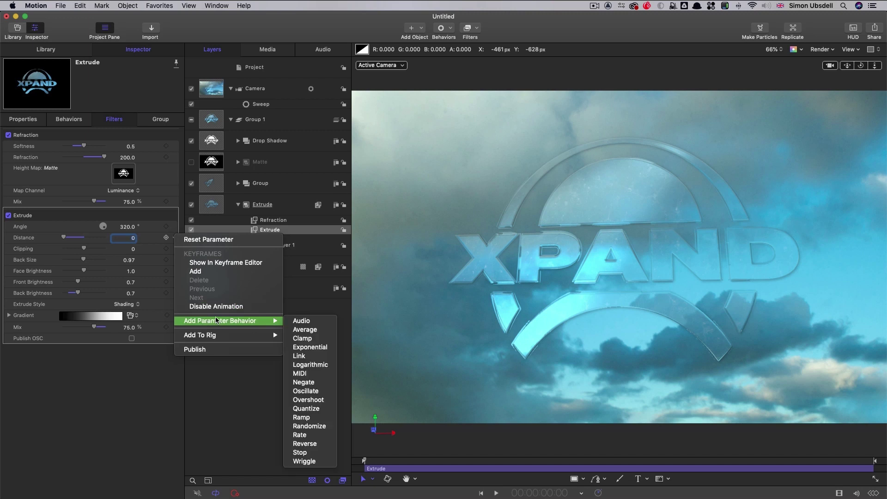
pyautogui.click(299, 356)
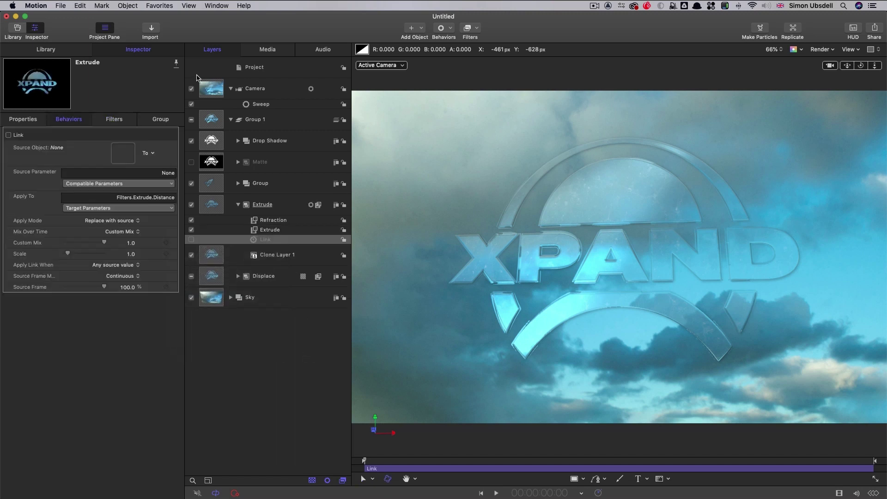
pyautogui.moveTo(211, 88); pyautogui.dragTo(123, 154)
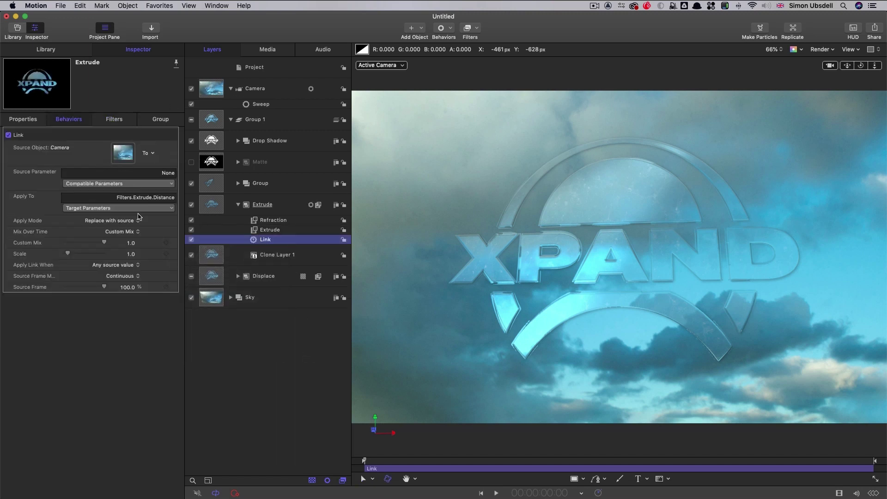
pyautogui.click(119, 184)
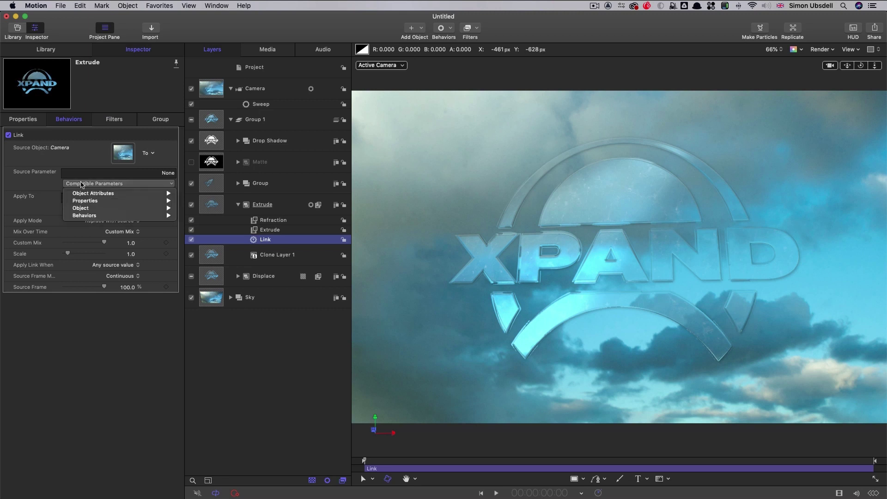
pyautogui.moveTo(79, 201)
pyautogui.moveTo(204, 200)
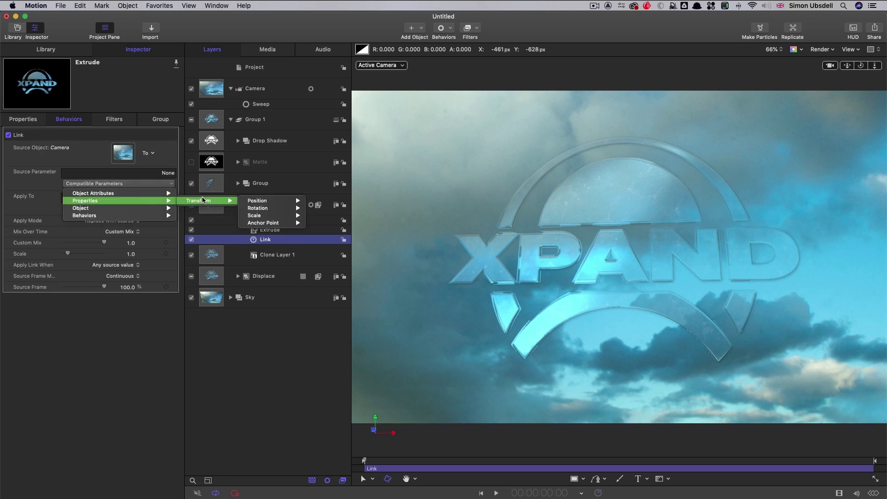
pyautogui.moveTo(265, 210)
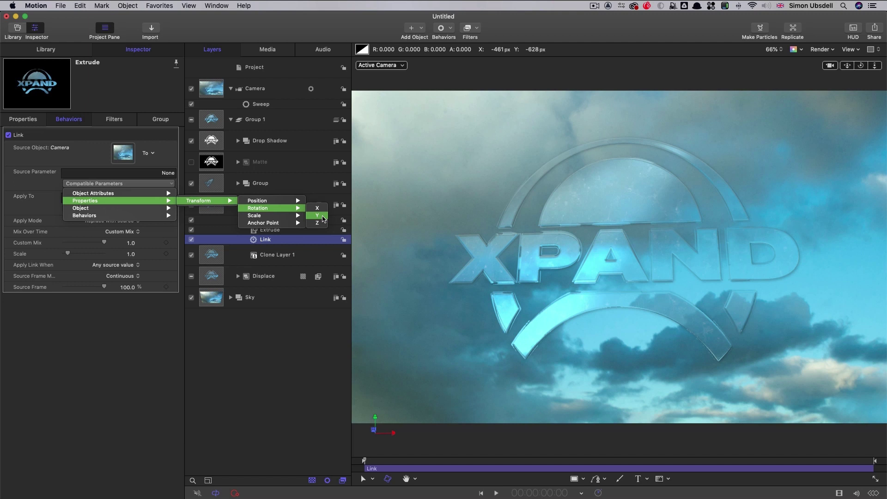
pyautogui.click(318, 216)
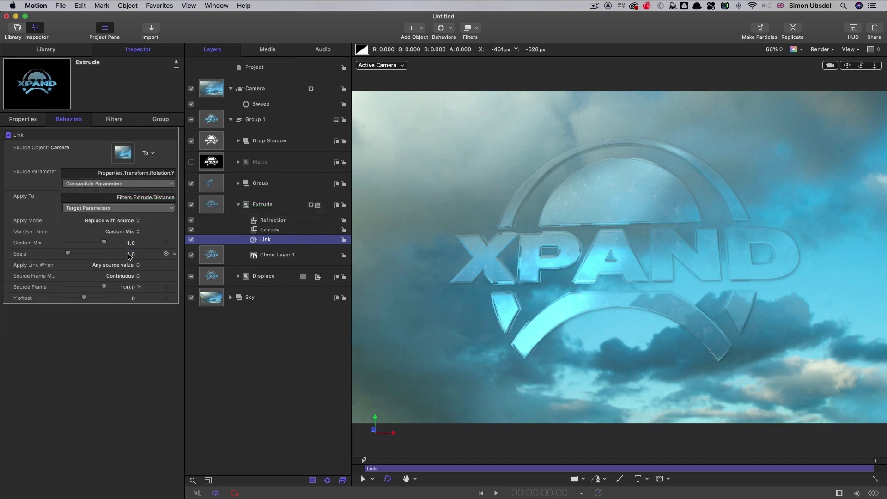
# Step: Set the link Scale to 6 and Y offset to 10, then preview from an early frame
pyautogui.click(130, 254)
pyautogui.write('6')
pyautogui.press('Return')
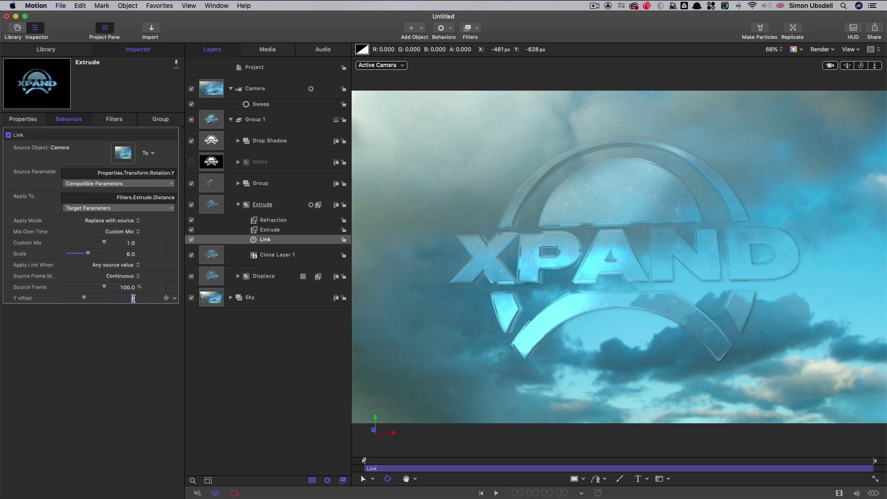
pyautogui.moveTo(133, 298); pyautogui.dragTo(139, 299)
pyautogui.click(378, 461)
pyautogui.press('space')
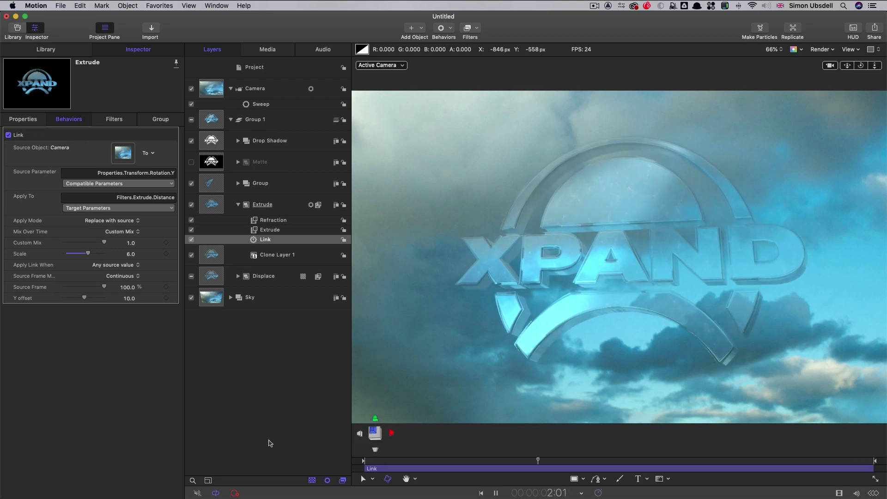
# Step: Add a Throw behavior to the Camera with Ramp to Final Value increment
pyautogui.press('space')
pyautogui.click(538, 325)
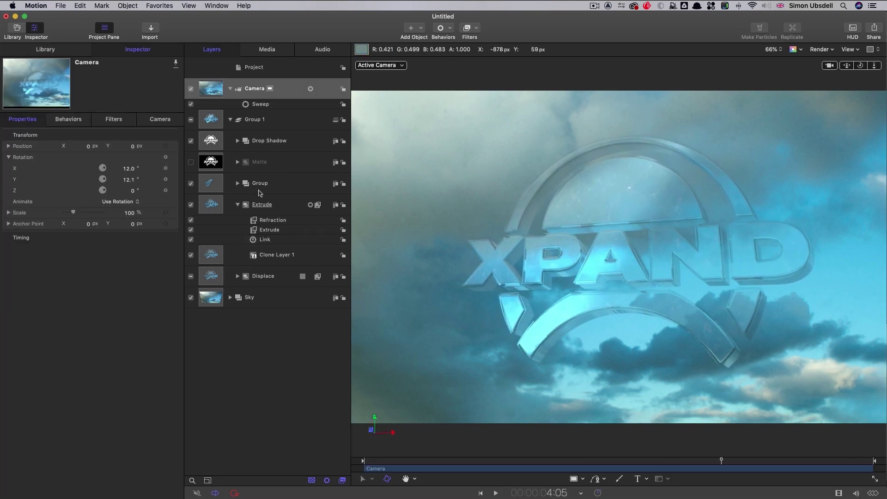
pyautogui.click(213, 87)
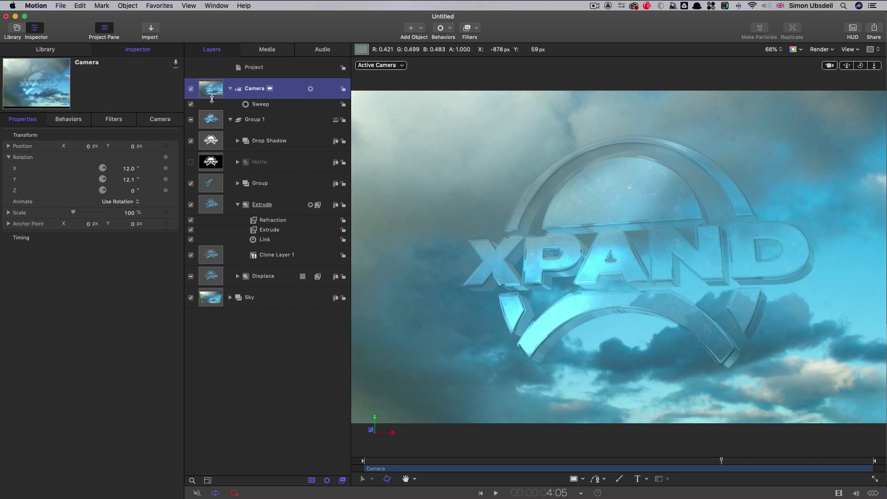
pyautogui.click(450, 26)
pyautogui.moveTo(467, 48)
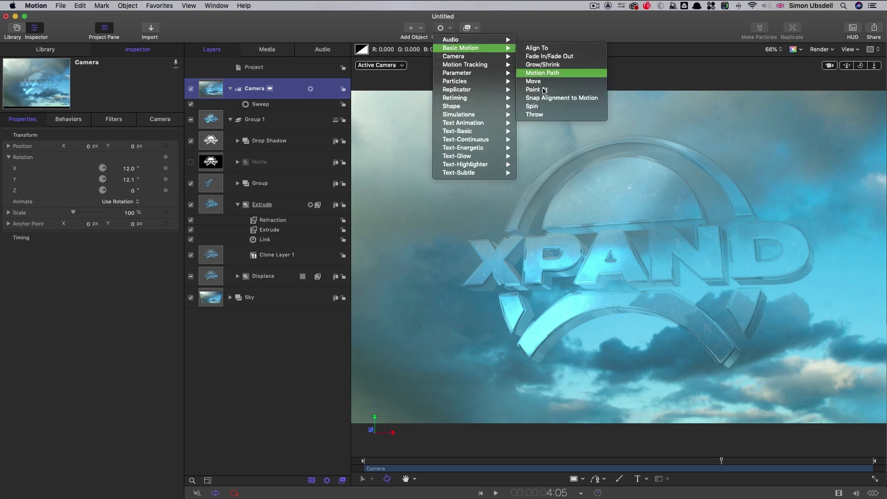
pyautogui.click(544, 114)
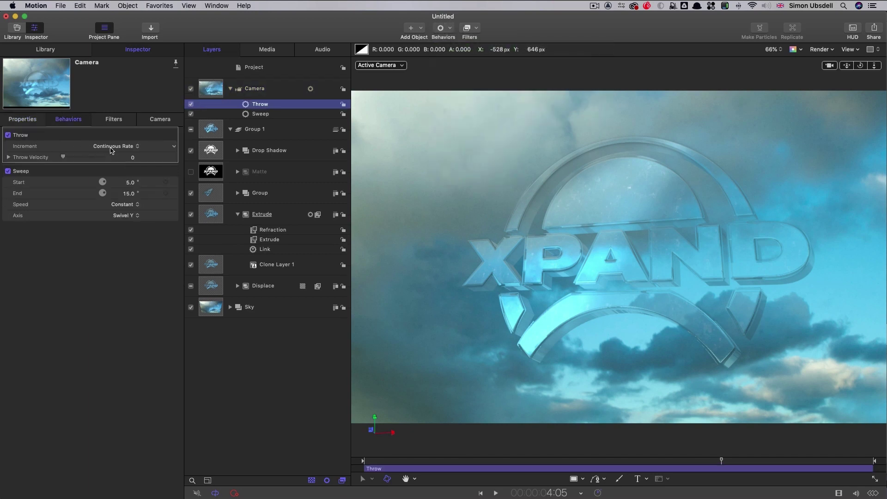
pyautogui.click(106, 147)
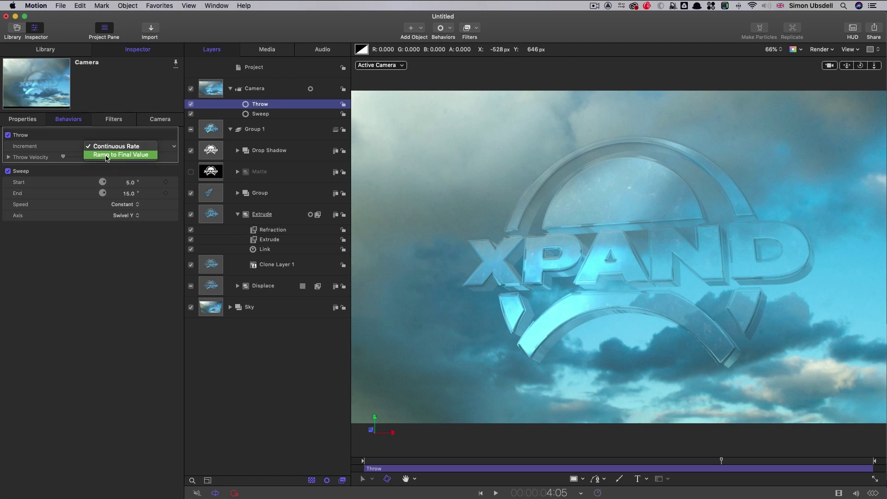
pyautogui.press('Return')
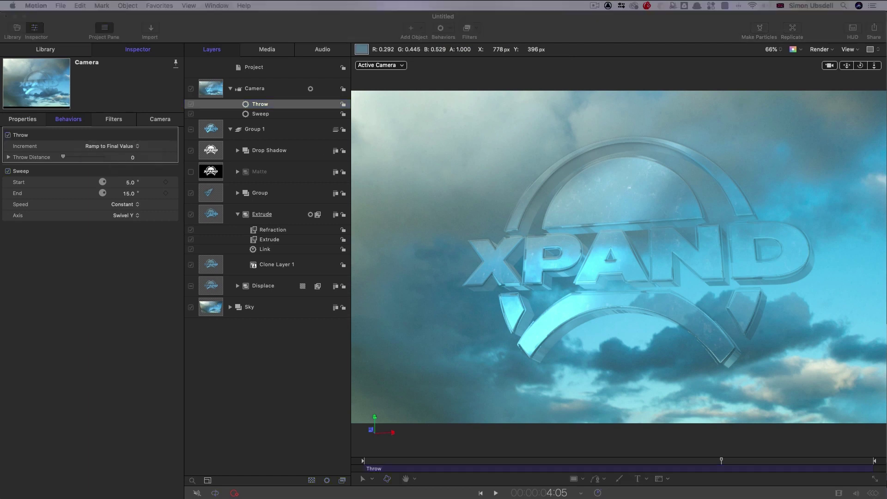
# Step: Set the camera throw distance to X 50 and Z -125, then preview from the start
pyautogui.click(8, 157)
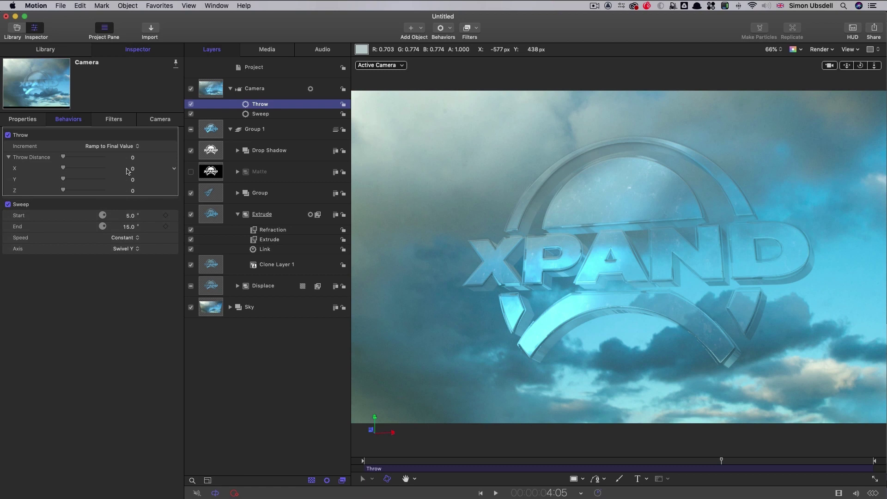
pyautogui.click(133, 169)
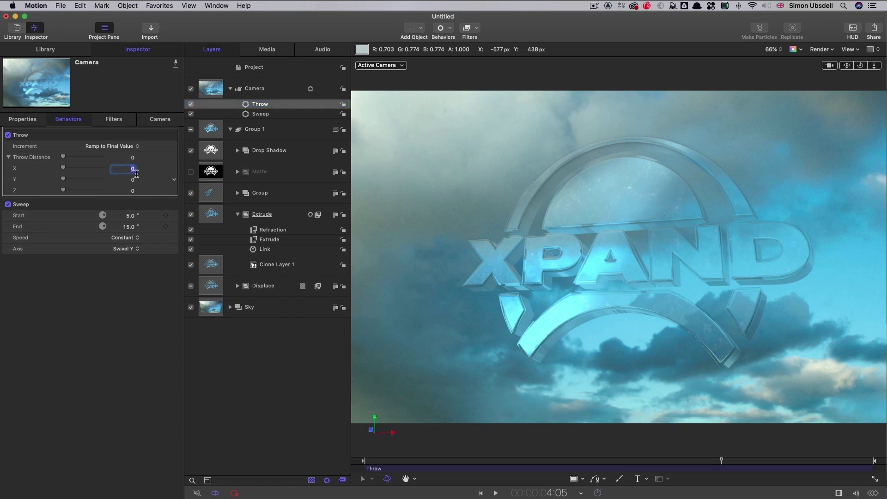
pyautogui.write('50')
pyautogui.press('Return')
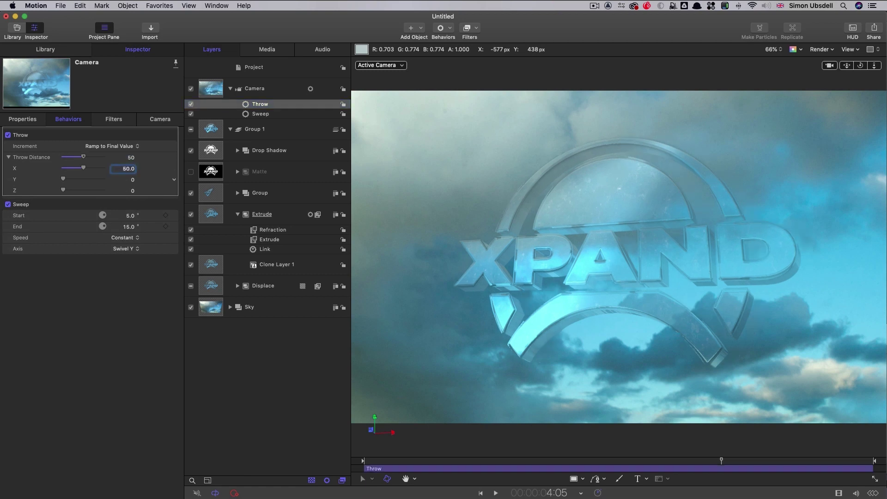
pyautogui.click(133, 191)
pyautogui.write('-125')
pyautogui.press('Return')
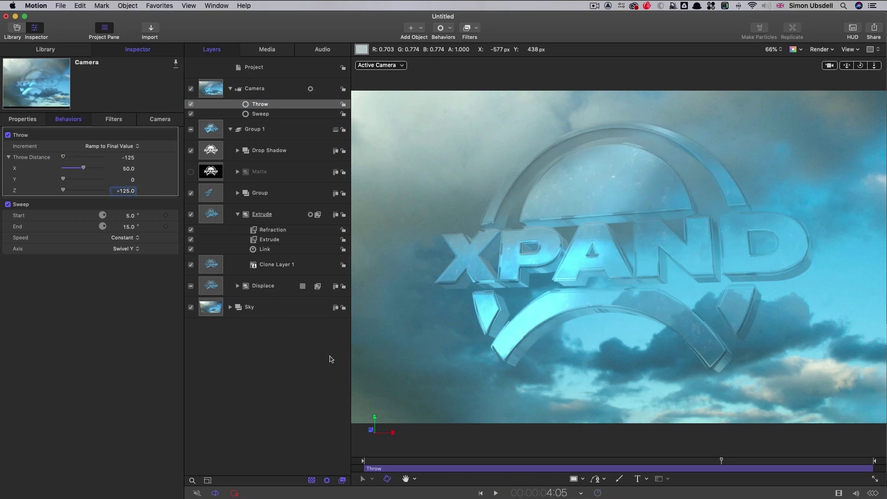
pyautogui.moveTo(445, 460); pyautogui.dragTo(296, 464)
pyautogui.press('space')
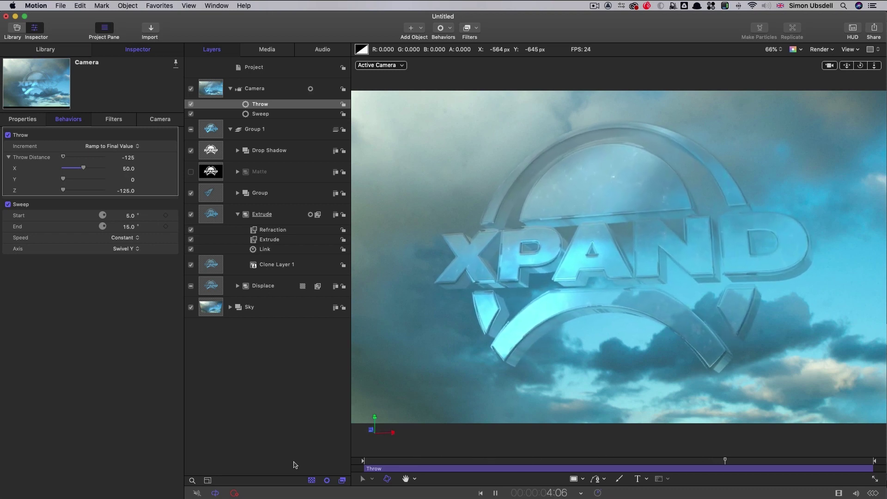
pyautogui.press('space')
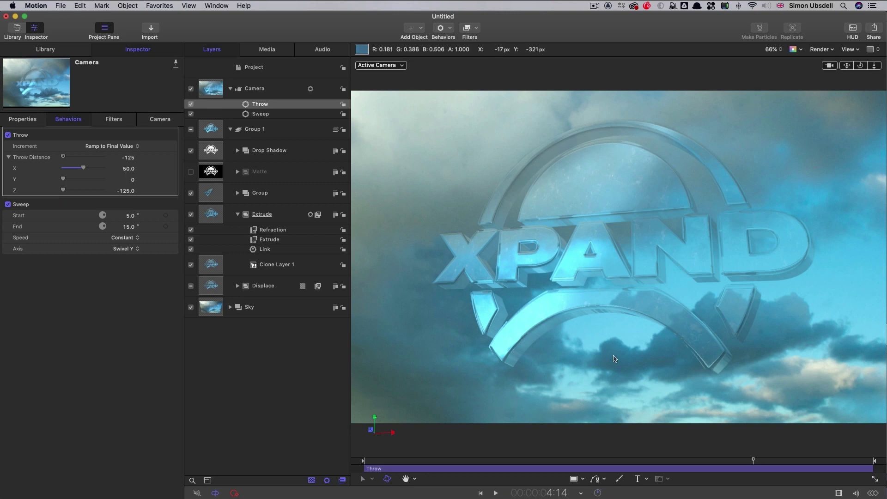
# Step: Add a Throw behavior with Ramp to Final Value to the inner Sky image layer
pyautogui.click(231, 309)
pyautogui.click(216, 329)
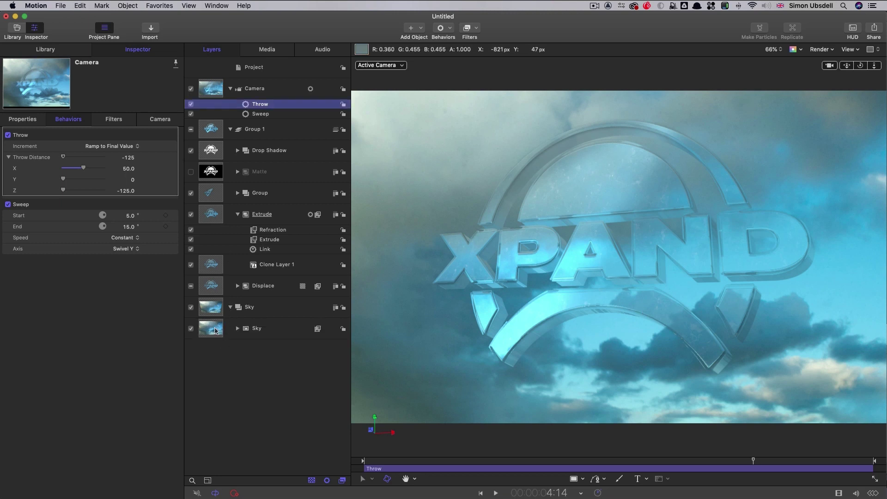
pyautogui.click(443, 27)
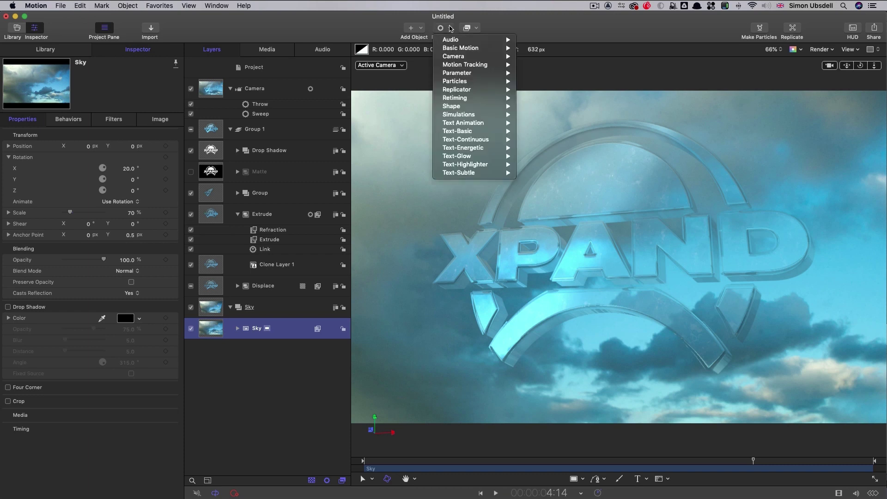
pyautogui.moveTo(452, 49)
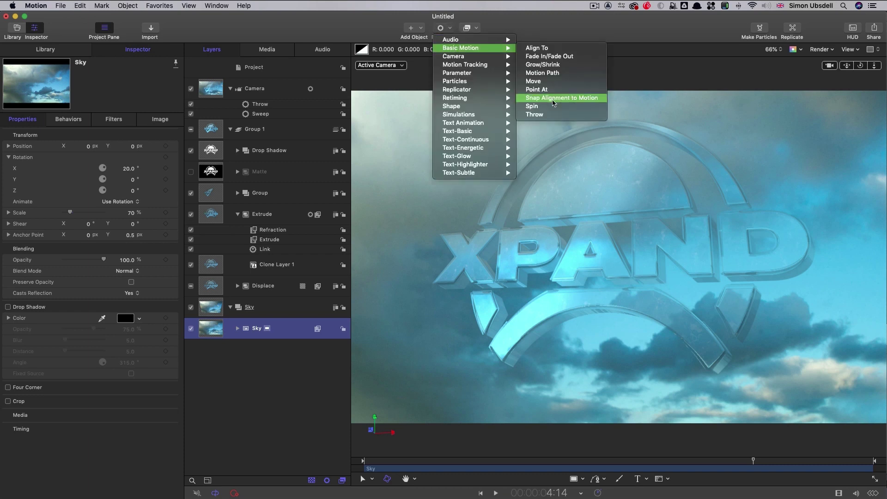
pyautogui.click(534, 114)
pyautogui.click(118, 146)
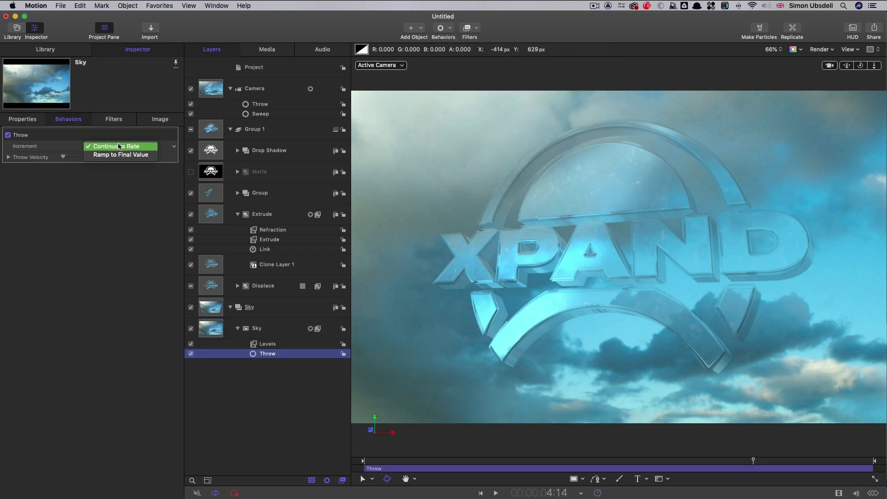
pyautogui.click(123, 154)
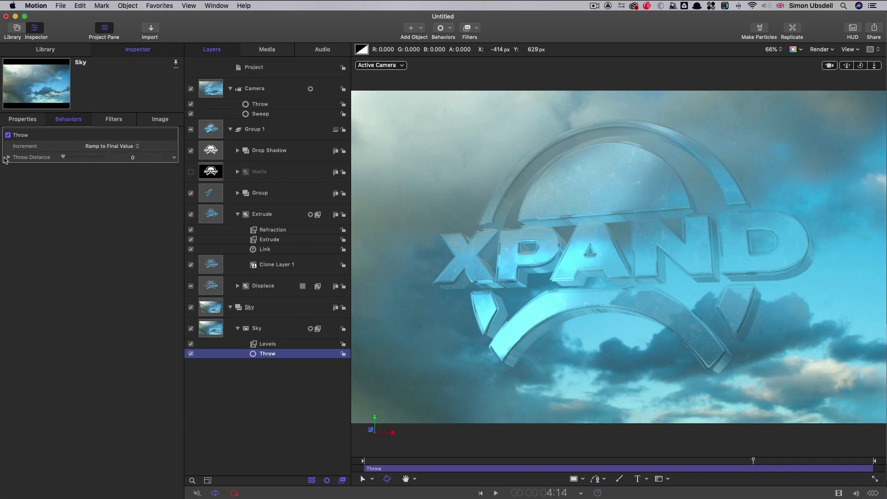
# Step: Set the Sky throw distances to X -50 and Y 100
pyautogui.click(8, 157)
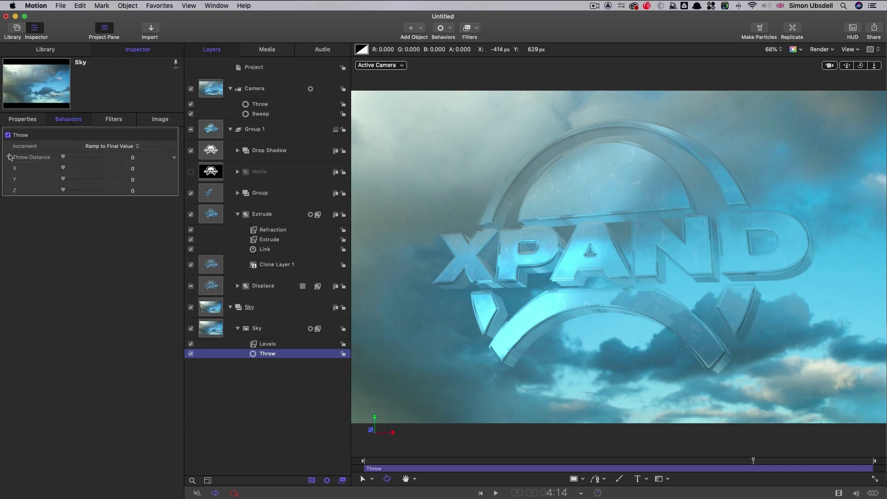
pyautogui.click(133, 169)
pyautogui.write('-')
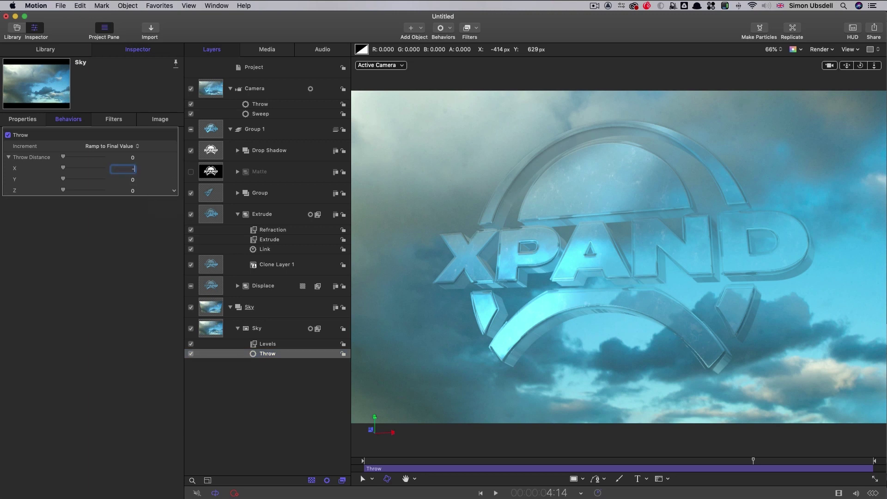
pyautogui.write('50')
pyautogui.press('Return')
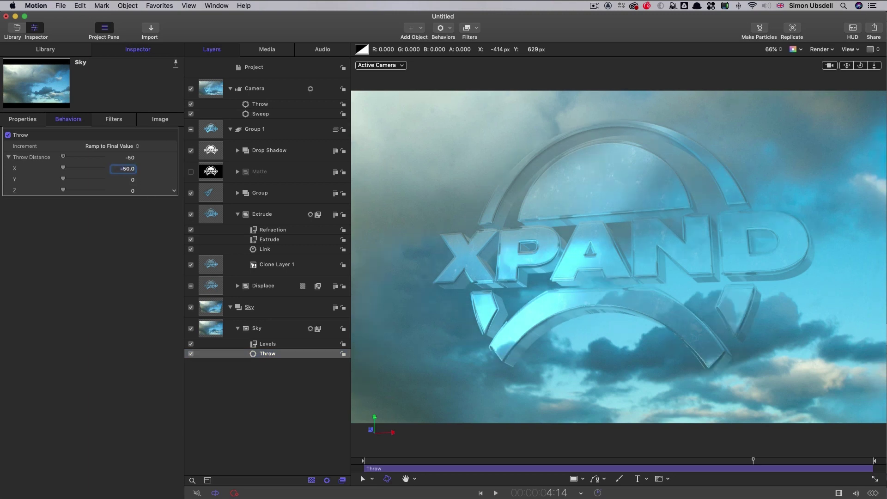
pyautogui.press('Tab')
pyautogui.write('100')
pyautogui.press('Return')
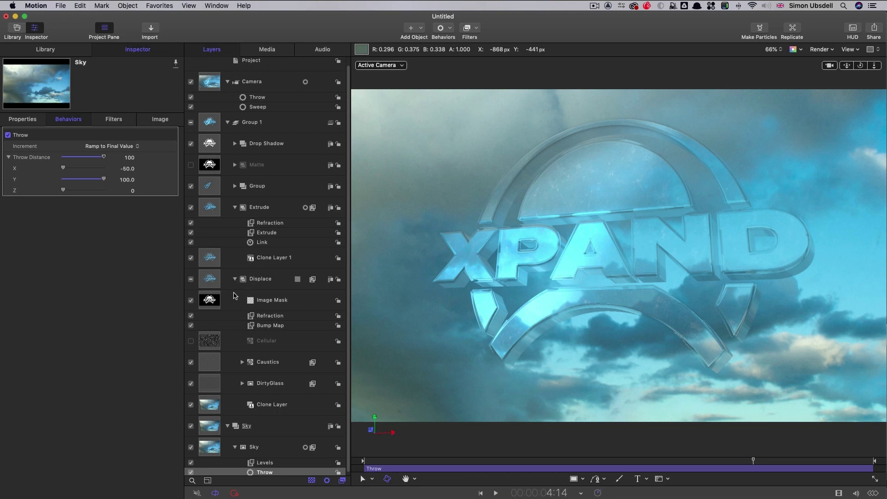
# Step: Copy the Sky Throw onto the Clone Layer, change its X distance to -150, and play
pyautogui.moveTo(251, 474)
pyautogui.mouseDown()
pyautogui.moveTo(207, 386)
pyautogui.moveTo(208, 407)
pyautogui.mouseUp()
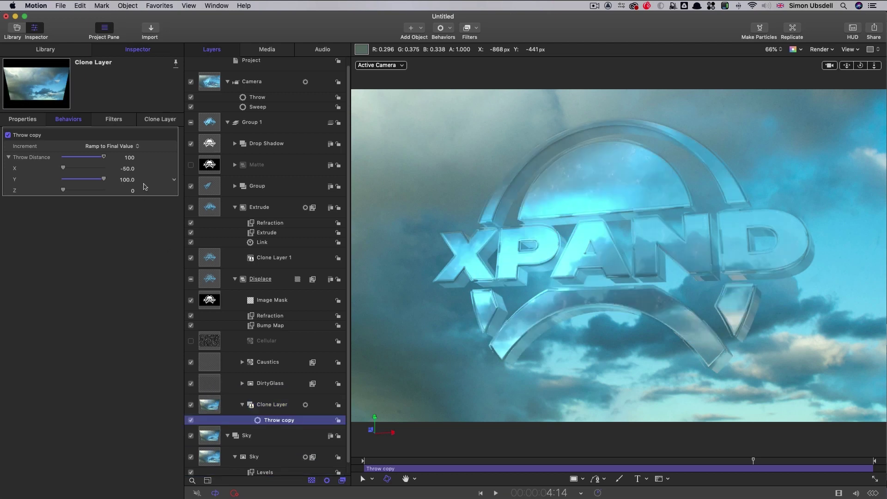
pyautogui.click(127, 169)
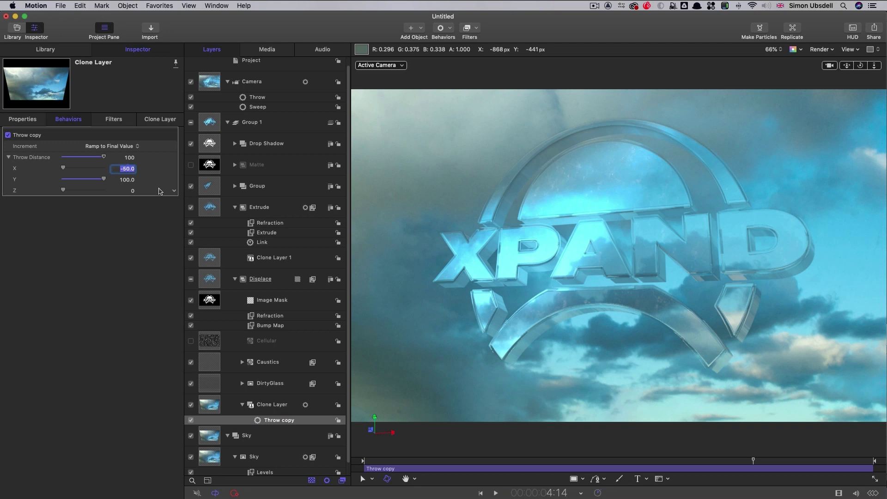
pyautogui.write('-150')
pyautogui.press('Return')
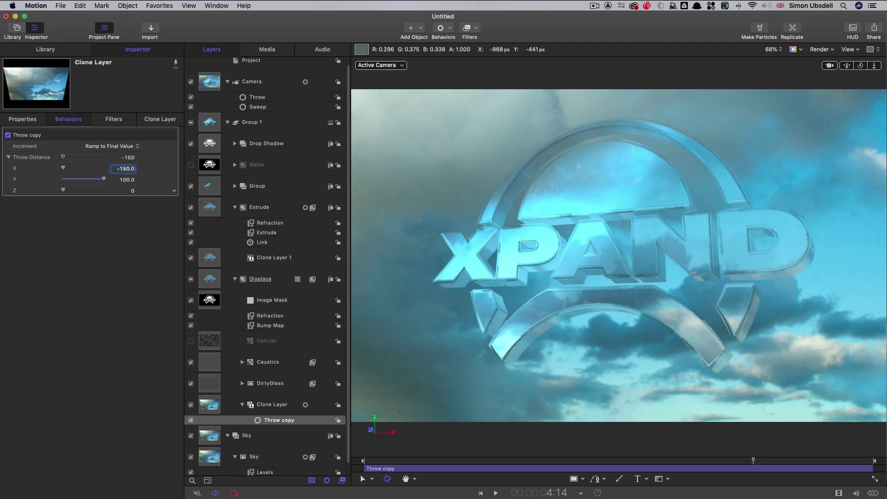
pyautogui.press('space')
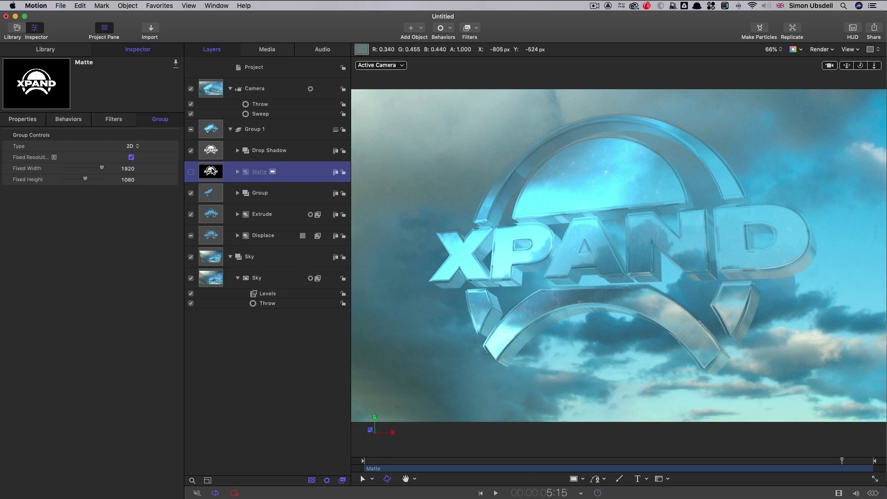
# Step: Expand the Matte group and apply Gaussian Blur, then Levels, to it
pyautogui.click(237, 172)
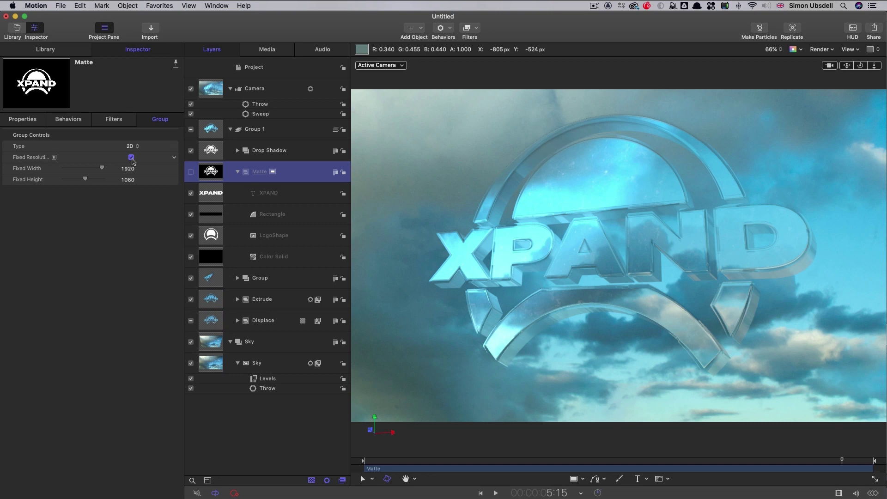
pyautogui.click(475, 28)
pyautogui.moveTo(477, 49)
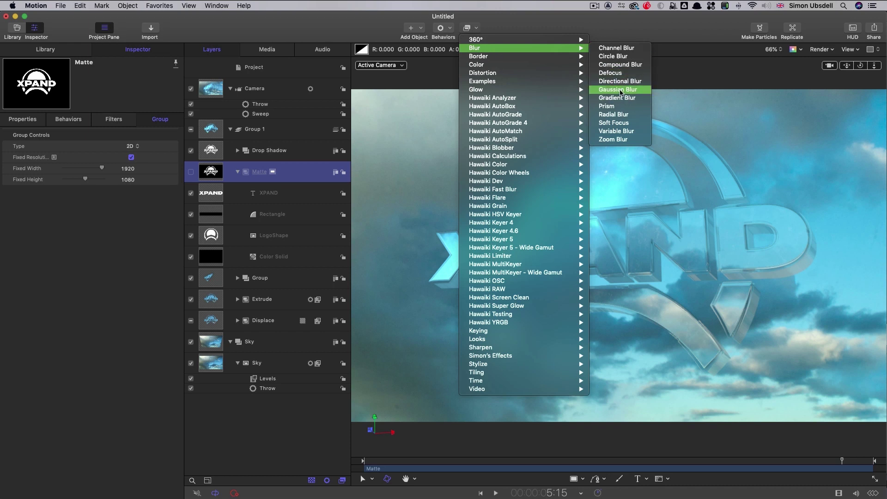
pyautogui.click(619, 91)
pyautogui.click(477, 28)
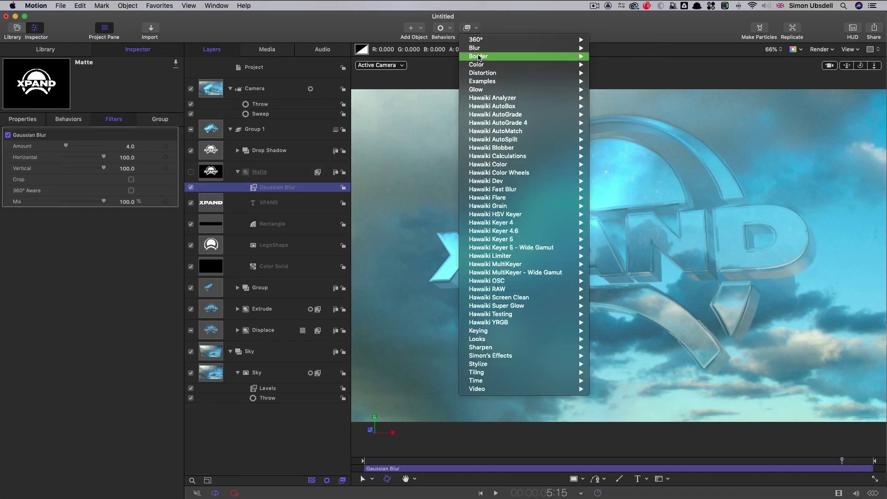
pyautogui.moveTo(478, 67)
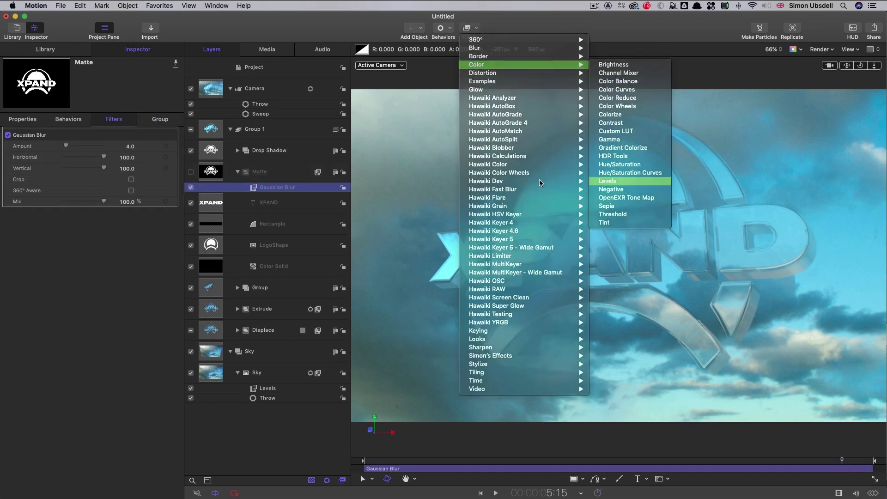
pyautogui.click(624, 183)
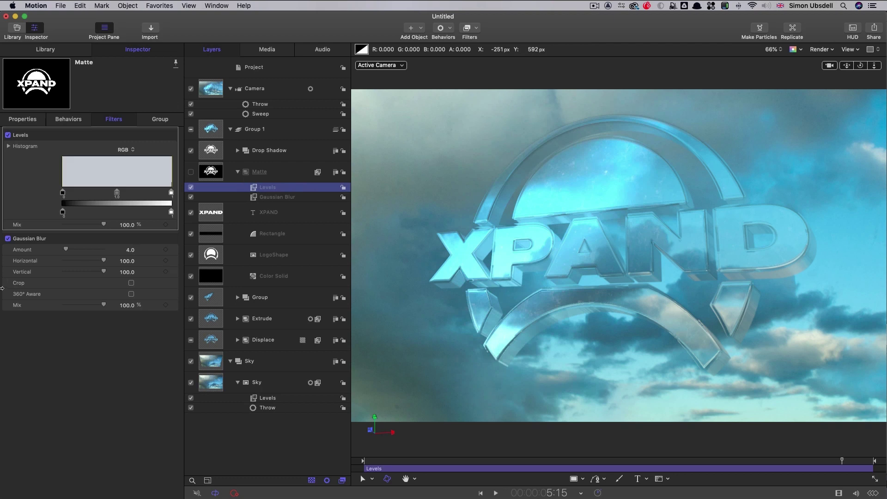
# Step: Turn on Gaussian Blur cropping, raise blur Amount to 64, and raise the Levels black point
pyautogui.click(131, 282)
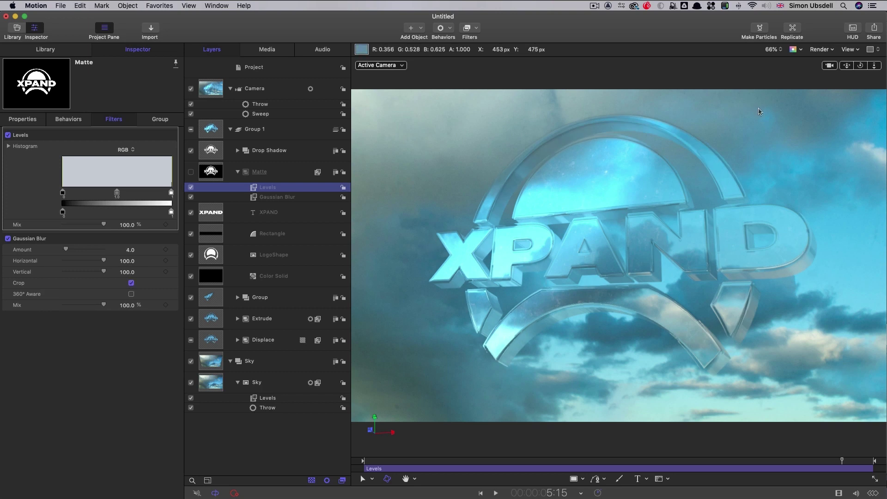
pyautogui.moveTo(66, 251); pyautogui.dragTo(129, 254)
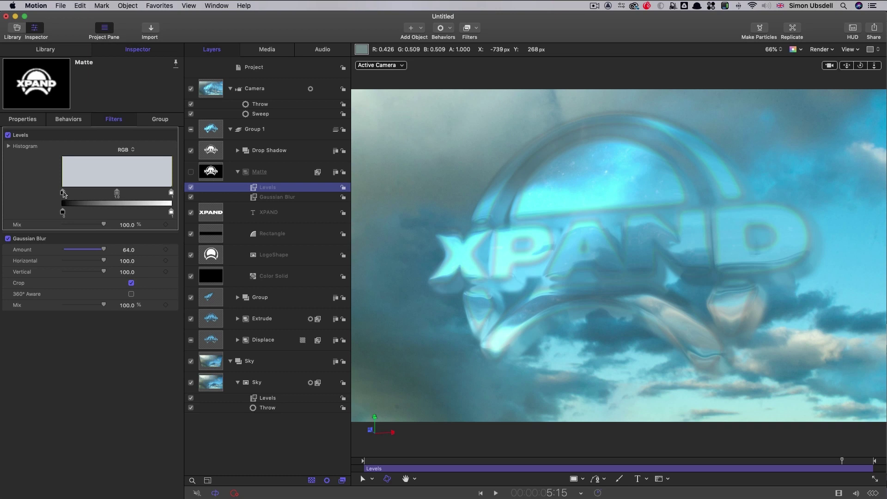
pyautogui.moveTo(63, 196); pyautogui.dragTo(154, 197)
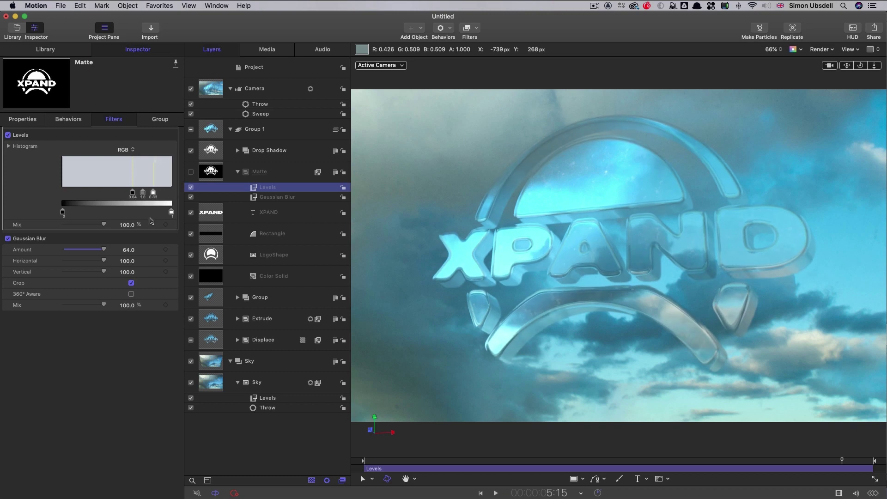
# Step: Check the Levels RGB input points (black 0.64, white 0.83), then push blur above 64
pyautogui.click(9, 146)
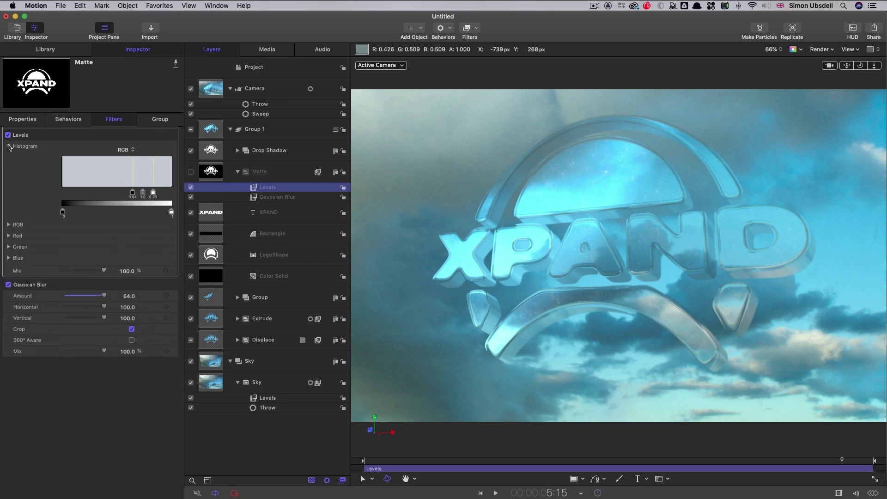
pyautogui.click(11, 226)
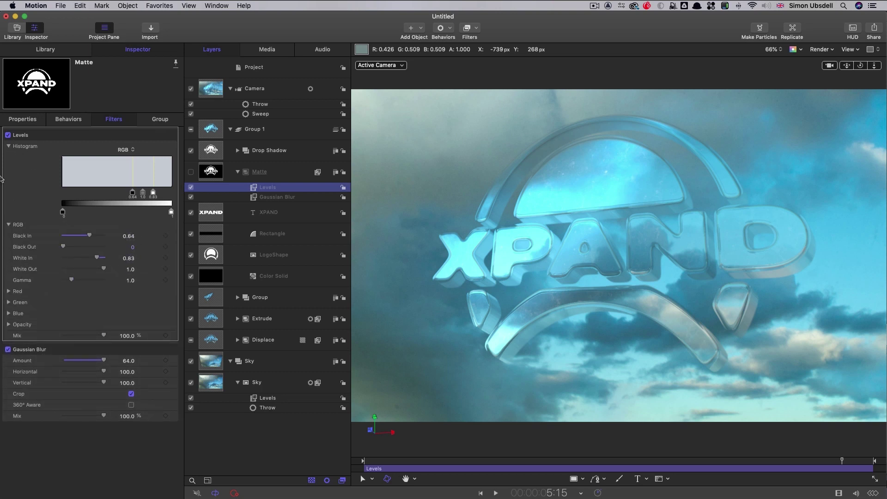
pyautogui.click(9, 146)
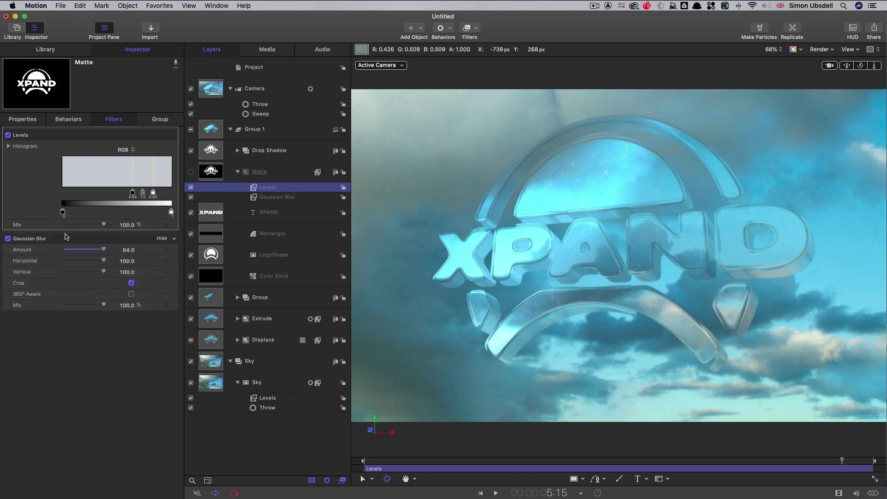
pyautogui.moveTo(128, 251); pyautogui.dragTo(148, 252)
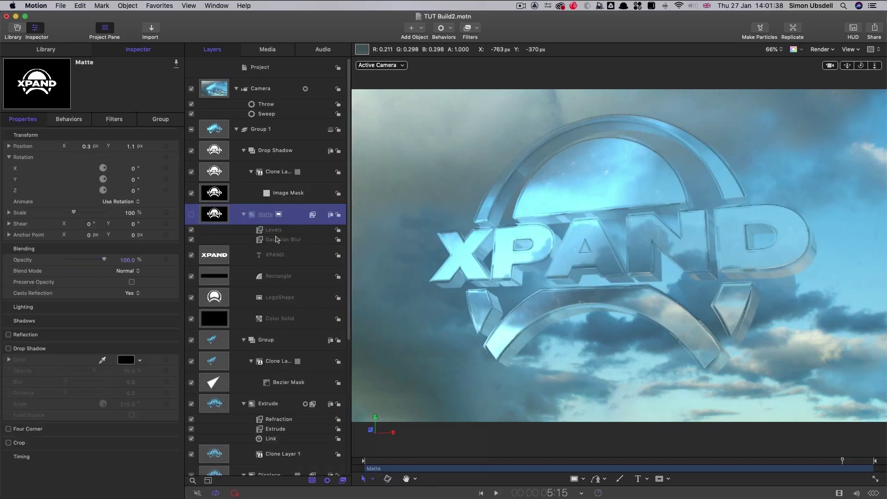
# Step: Set the matte blur Amount to 300 at frame 0
pyautogui.click(277, 239)
pyautogui.click(435, 467)
pyautogui.press('Home')
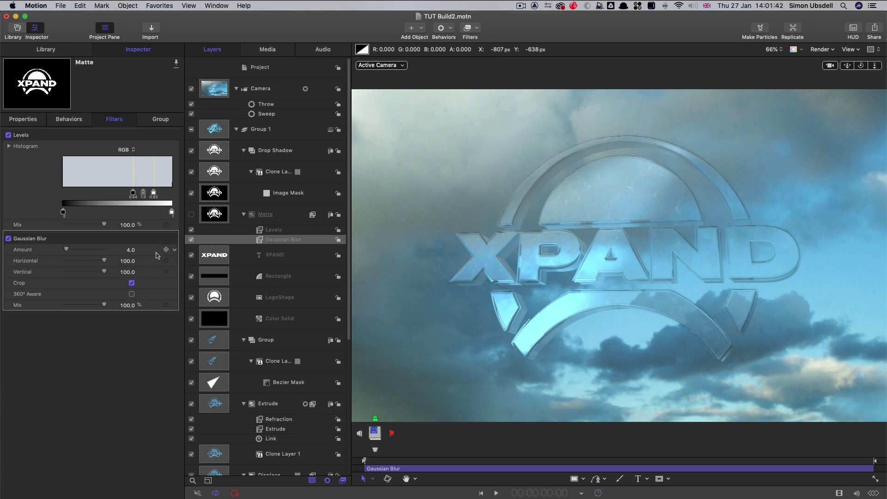
pyautogui.click(132, 250)
pyautogui.write('300')
pyautogui.press('Return')
# Step: Keyframe the blur Amount to 24 at frame 16
pyautogui.click(565, 493)
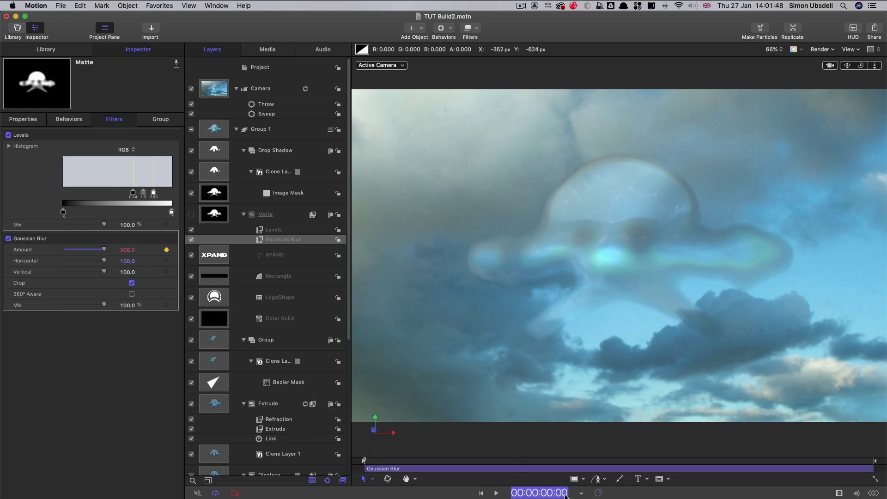
pyautogui.write('16')
pyautogui.press('Return')
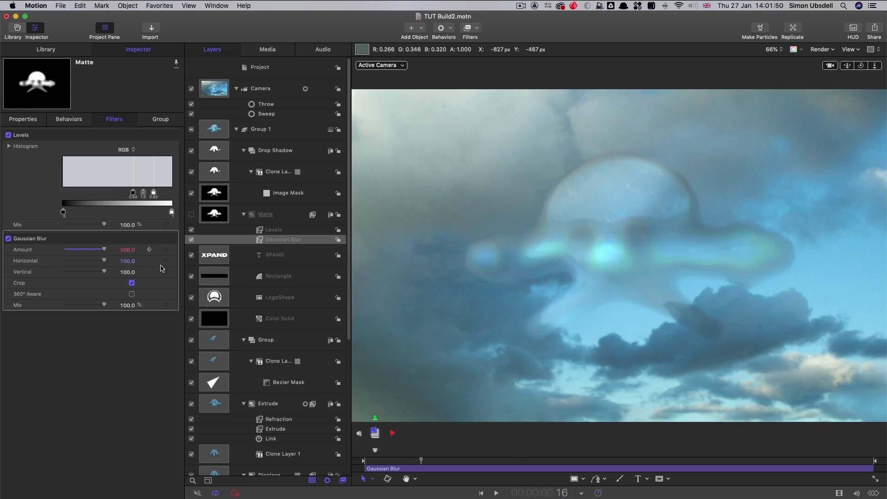
pyautogui.click(125, 250)
pyautogui.write('24')
pyautogui.press('Return')
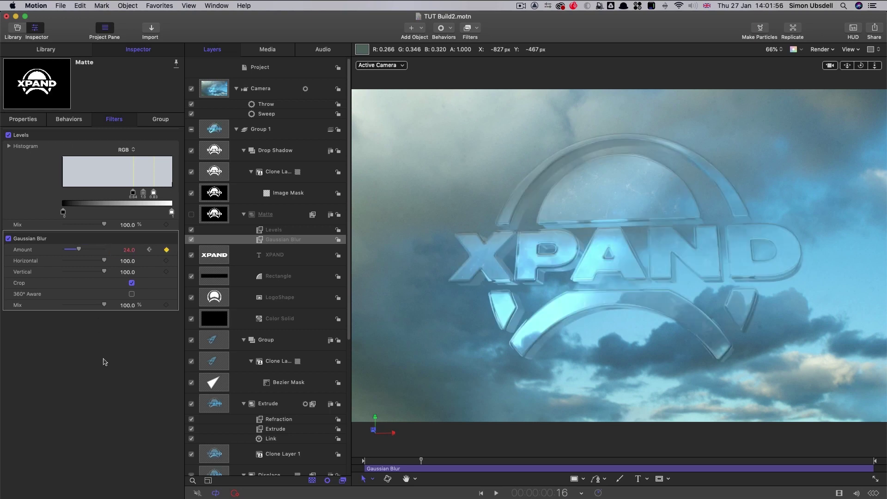
# Step: Keyframe the blur Amount to 64 at frame 22 and back to 24 at 1:08
pyautogui.press('space')
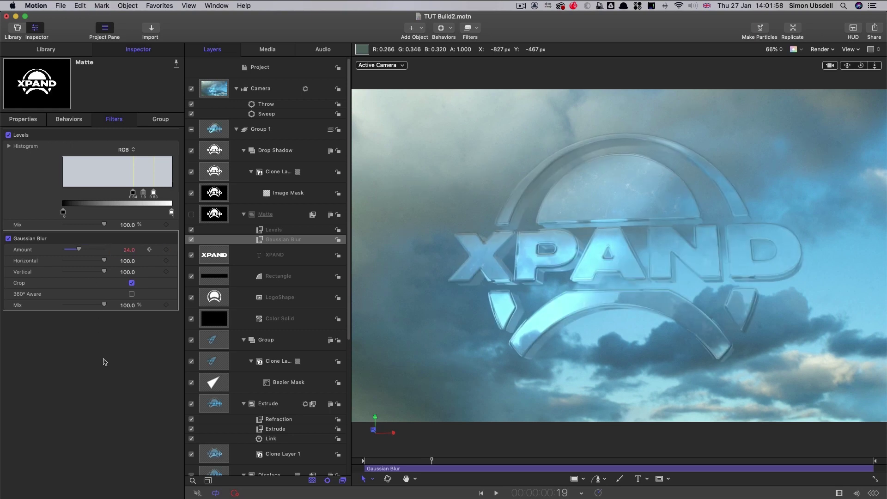
pyautogui.click(129, 250)
pyautogui.write('64')
pyautogui.press('Return')
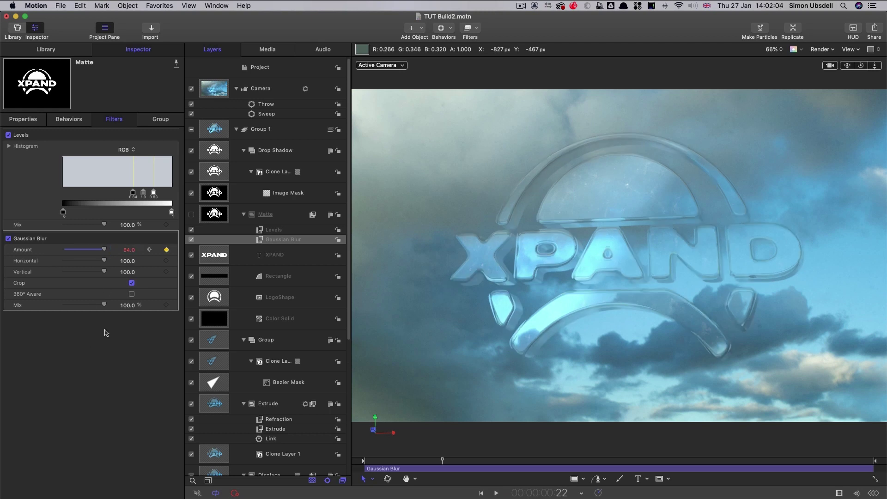
pyautogui.press('space')
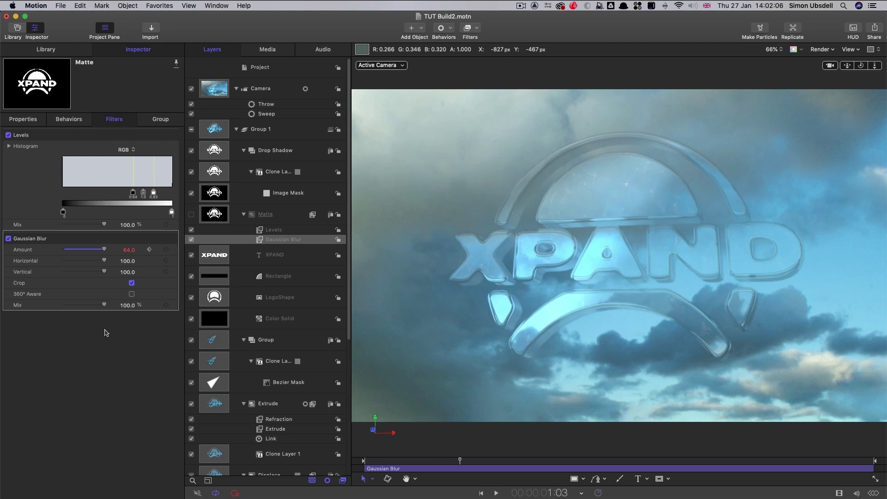
pyautogui.click(134, 252)
pyautogui.write('24')
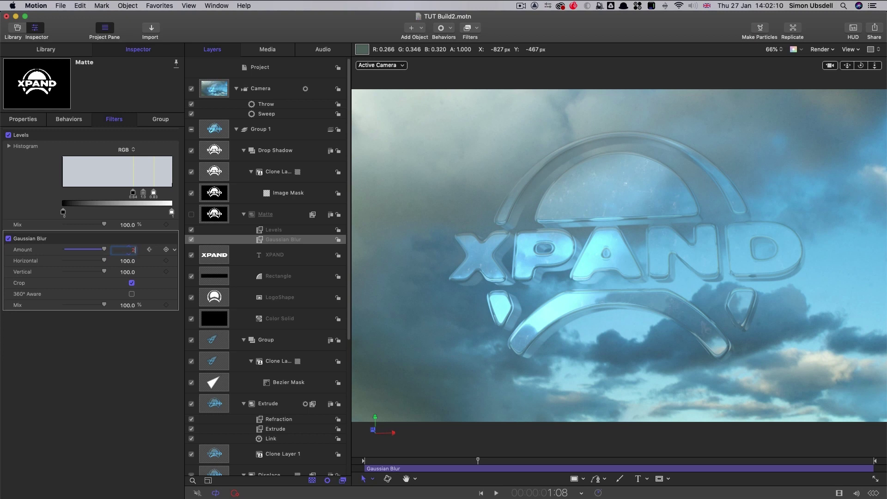
pyautogui.press('Return')
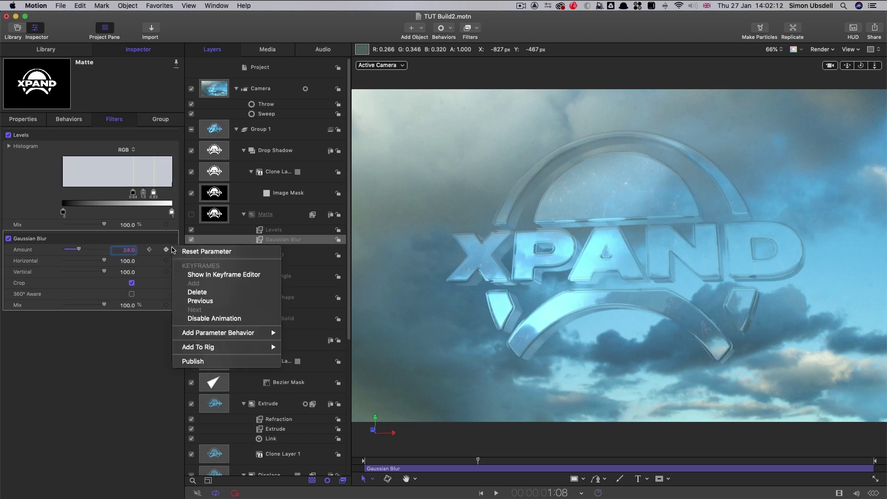
pyautogui.click(174, 249)
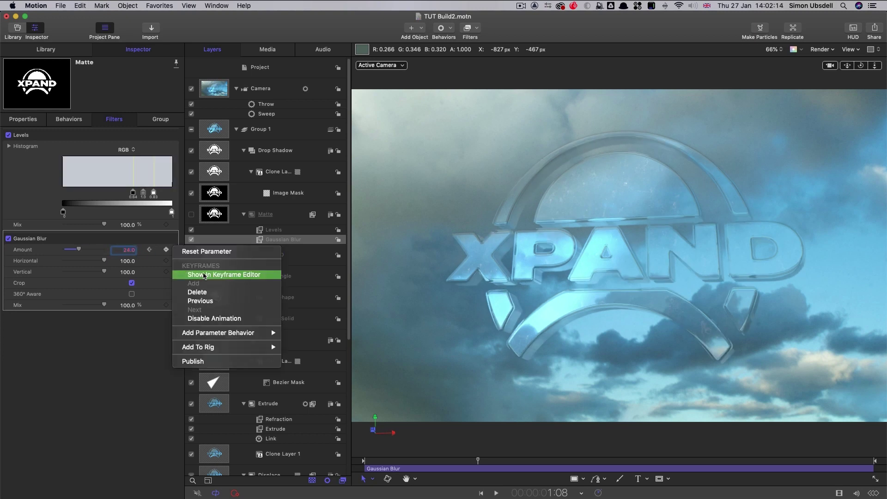
# Step: Show the blur Amount in the Keyframe Editor and apply Ease Both to all four keyframes
pyautogui.click(205, 275)
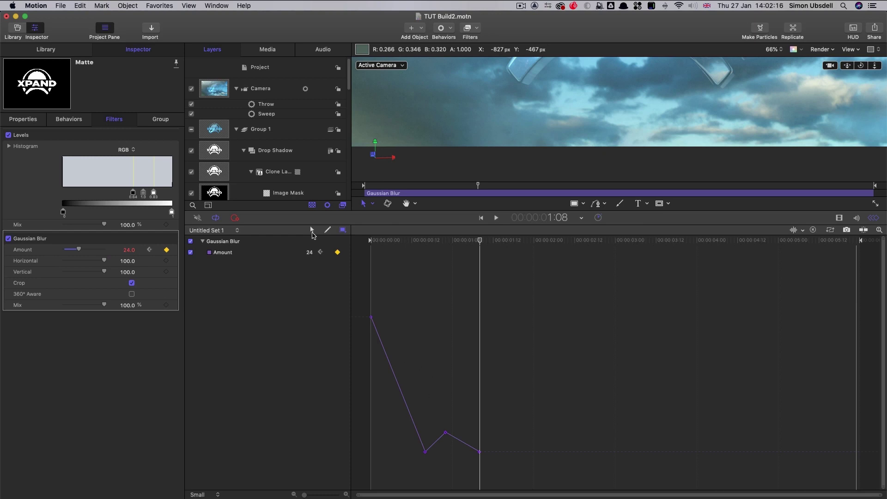
pyautogui.click(313, 230)
pyautogui.moveTo(409, 368); pyautogui.dragTo(483, 474)
pyautogui.rightClick(479, 454)
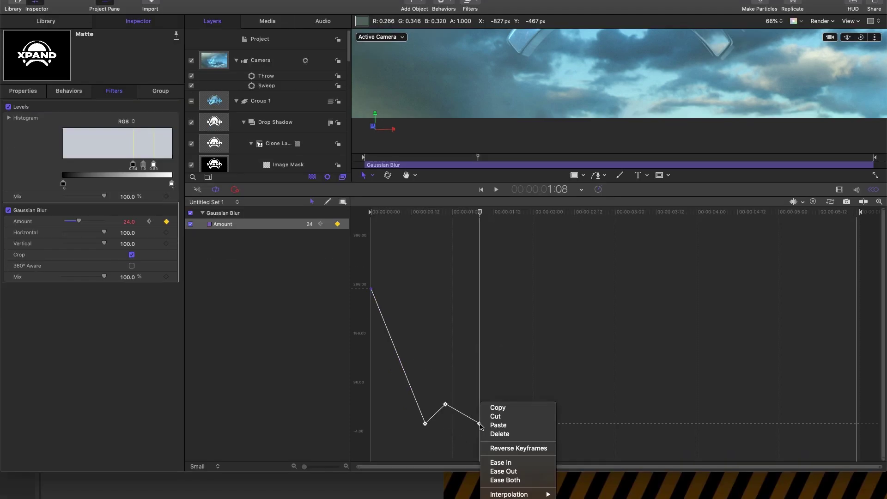
pyautogui.click(504, 480)
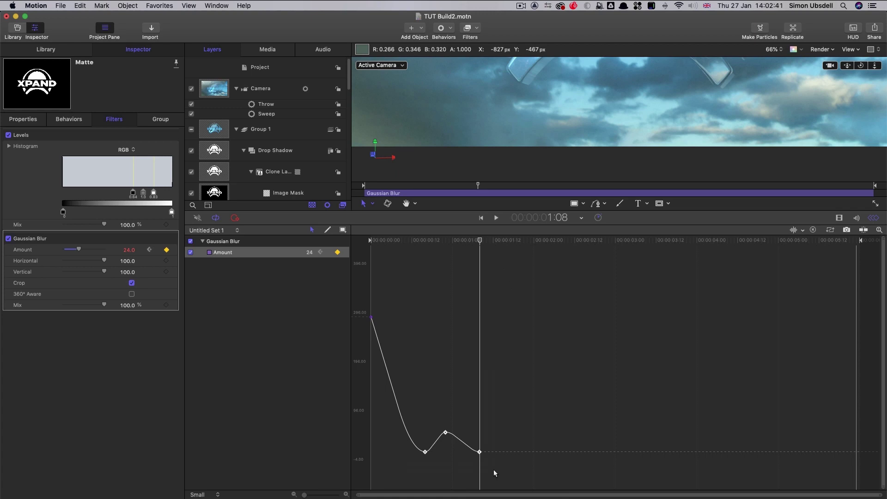
# Step: Paste the dip-and-peak bounce keyframes repeatedly at later keyframes along the timeline
pyautogui.click(322, 253)
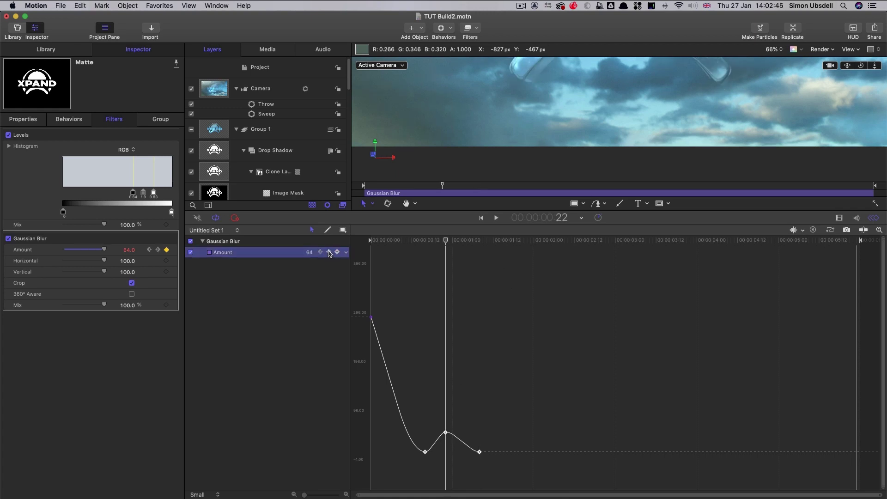
pyautogui.press('super+v')
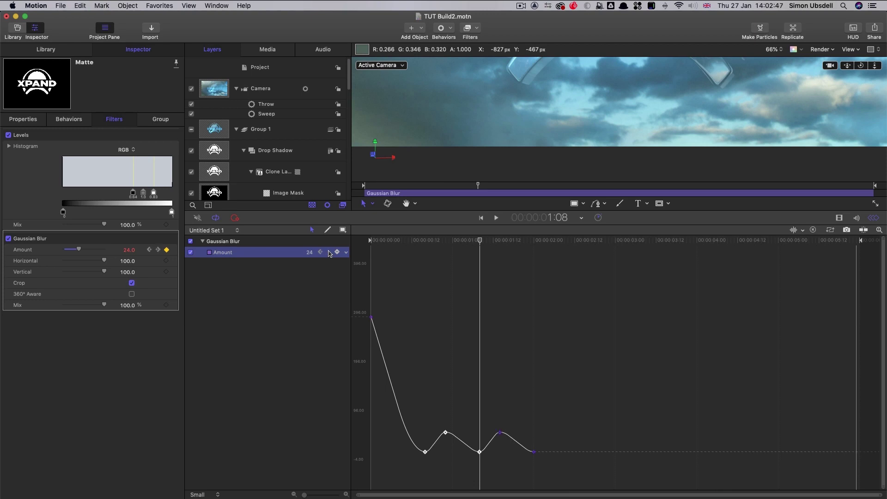
pyautogui.moveTo(550, 389); pyautogui.dragTo(412, 466)
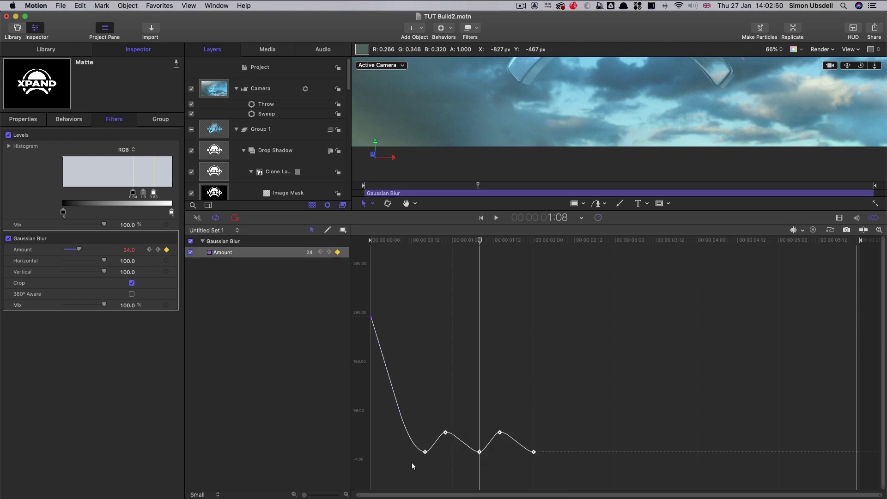
pyautogui.click(329, 252)
pyautogui.click(329, 252)
pyautogui.press('super+v')
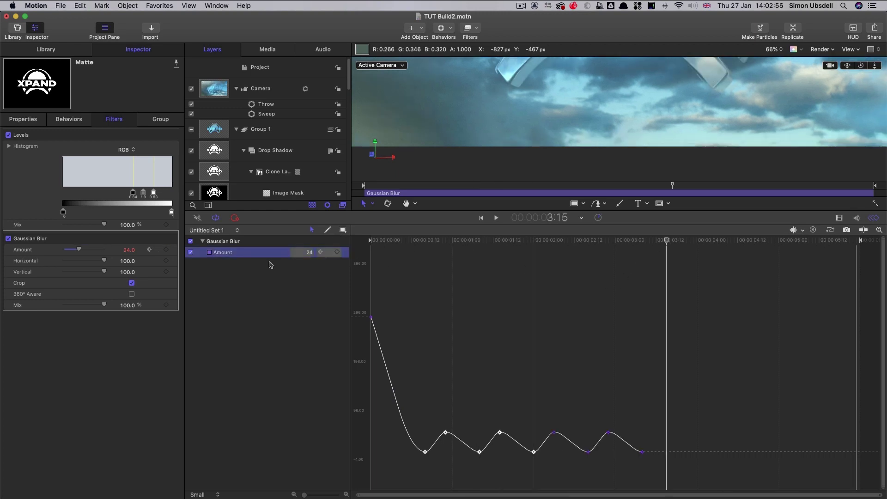
pyautogui.click(322, 252)
pyautogui.press('super+v')
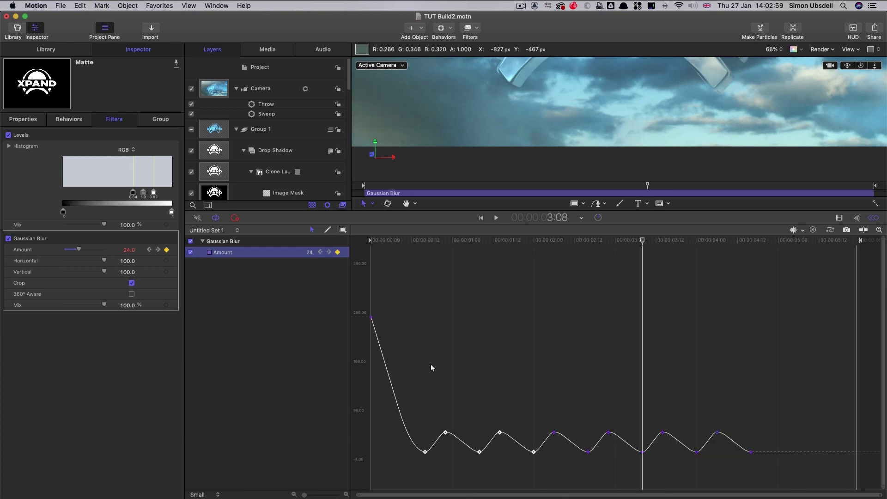
# Step: Scale the repeated bounce keyframes with the transform box so later peaks drop progressively lower
pyautogui.click(344, 230)
pyautogui.moveTo(403, 365); pyautogui.dragTo(761, 463)
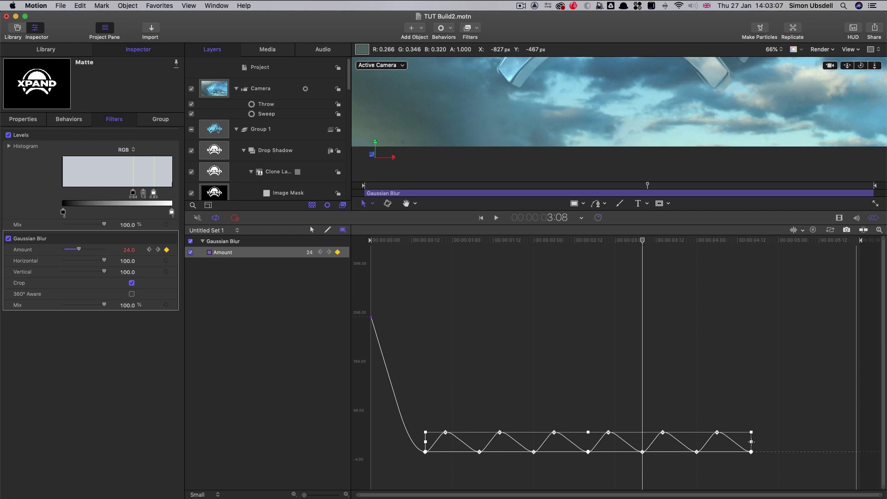
pyautogui.moveTo(751, 432); pyautogui.dragTo(751, 448)
pyautogui.click(312, 230)
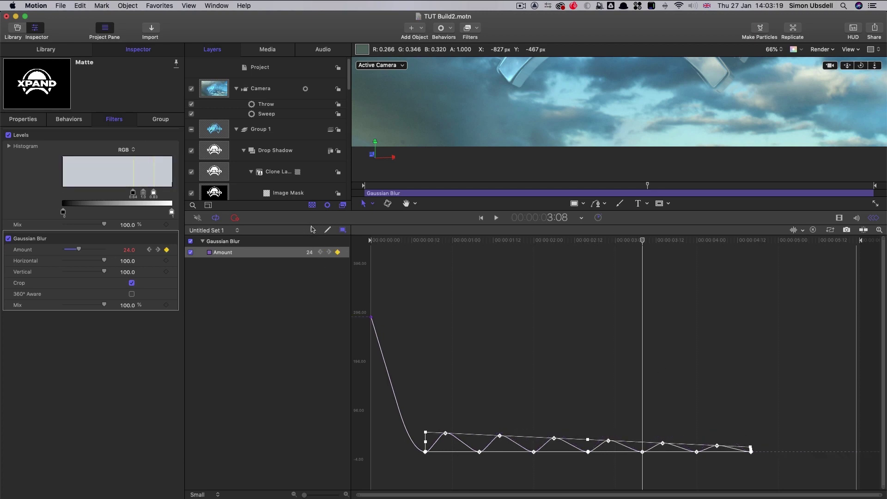
pyautogui.moveTo(656, 241); pyautogui.dragTo(713, 259)
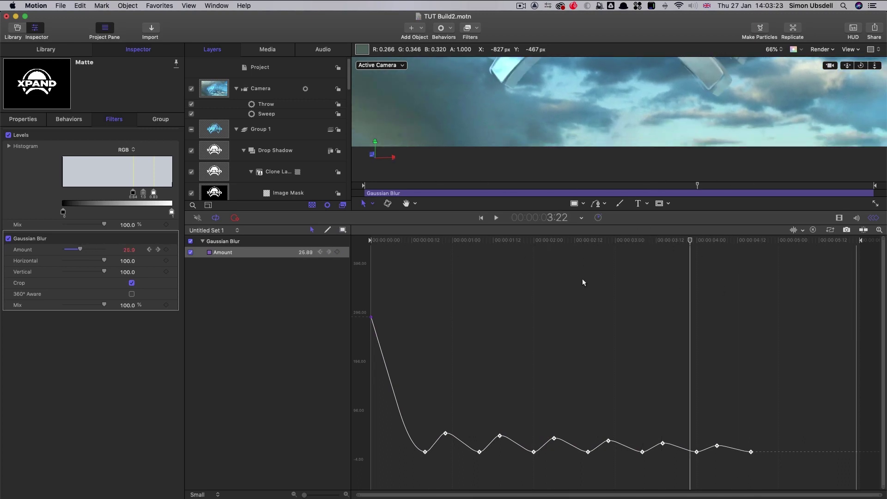
# Step: Hide the Keyframe Editor and play the blur reveal from the first frame
pyautogui.click(559, 277)
pyautogui.press('super+8')
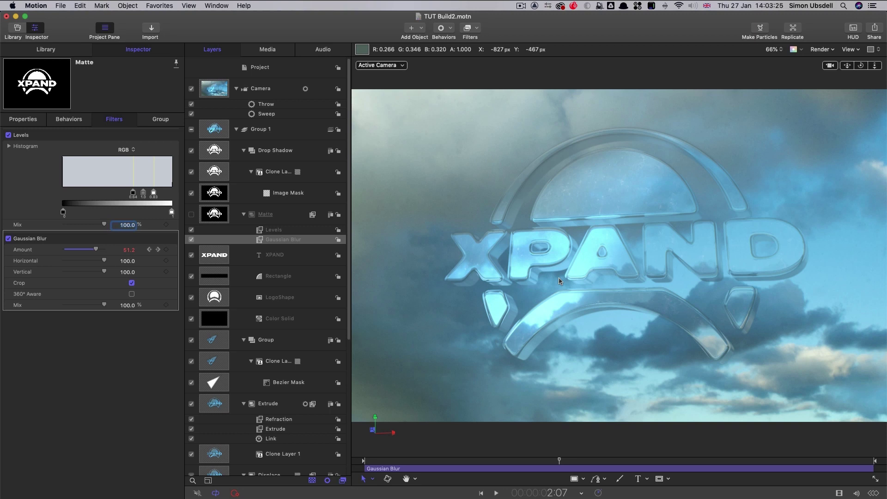
pyautogui.press('Home')
pyautogui.press('space')
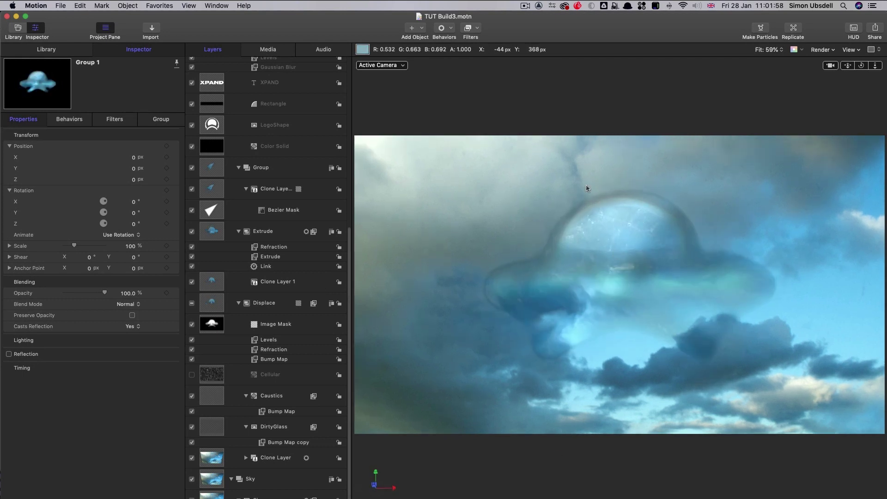
# Step: Collapse and select Group 1, then add a Fade In/Fade Out behaviour to it
pyautogui.scroll(5, 227, 266)
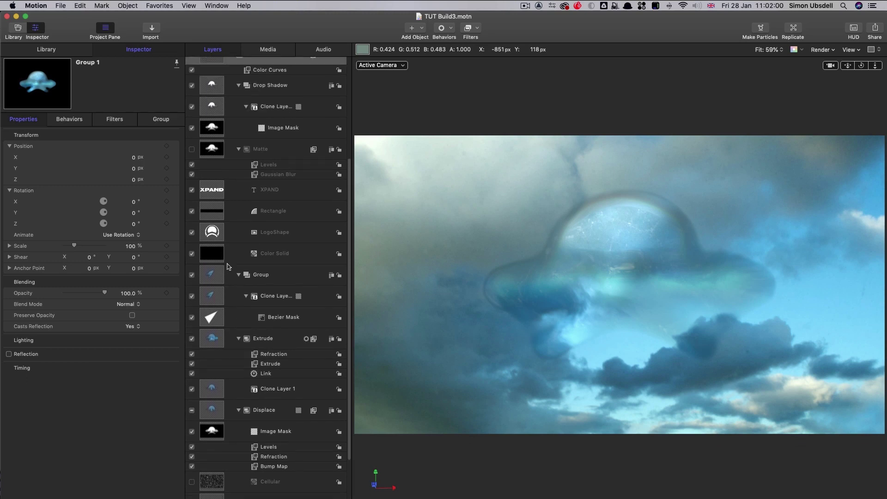
pyautogui.scroll(1, 227, 266)
pyautogui.scroll(3, 238, 194)
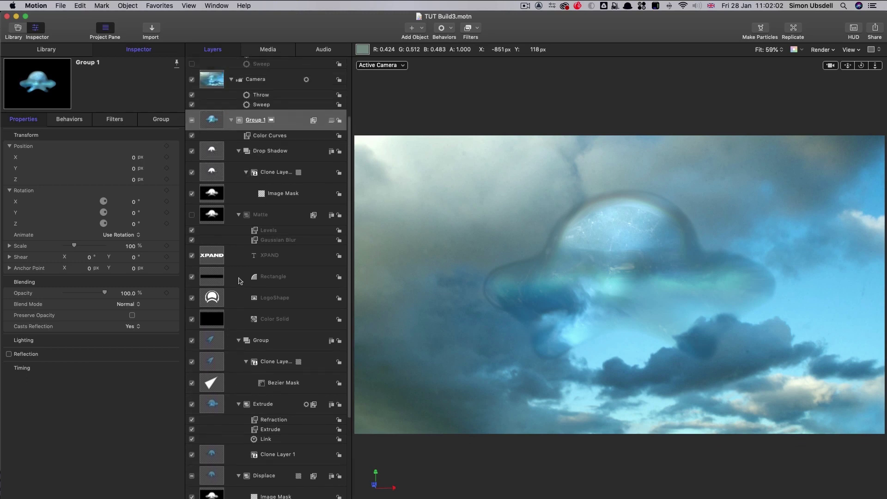
pyautogui.click(233, 131)
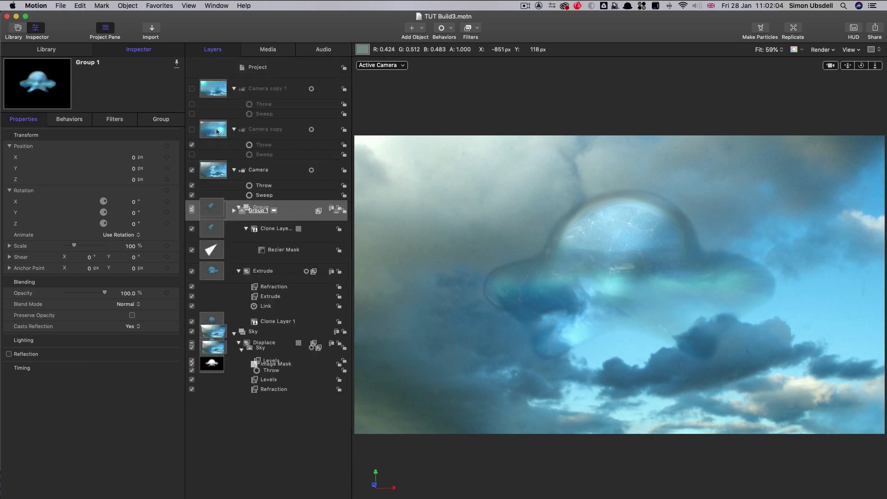
pyautogui.click(215, 209)
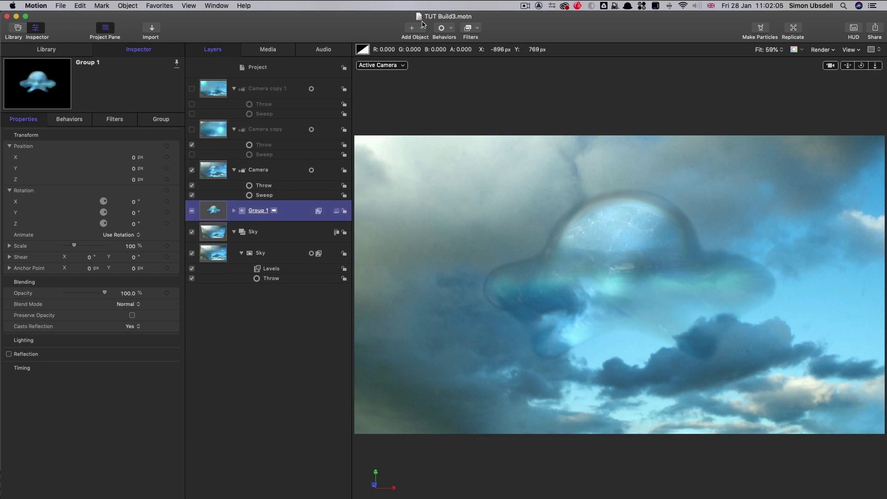
pyautogui.click(444, 26)
pyautogui.moveTo(461, 48)
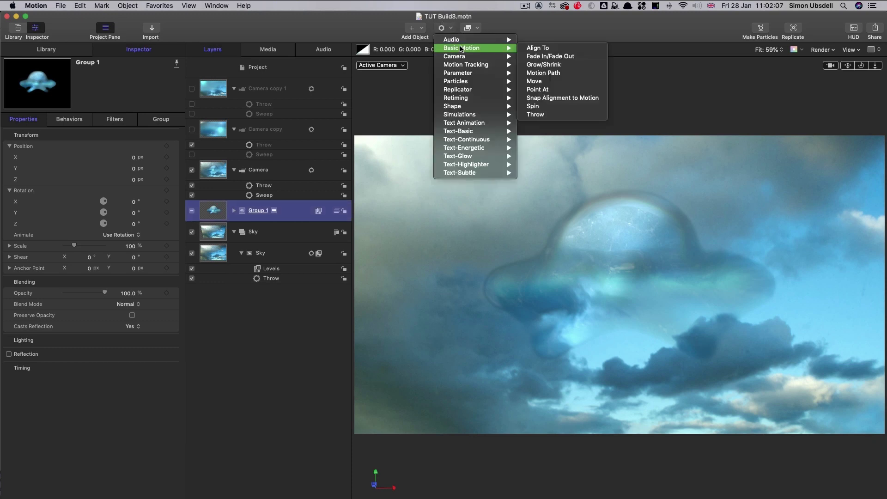
pyautogui.click(550, 56)
# Step: Set Fade Out Time to 0 and Fade In Time to 4, then preview the animation
pyautogui.moveTo(72, 157); pyautogui.dragTo(31, 158)
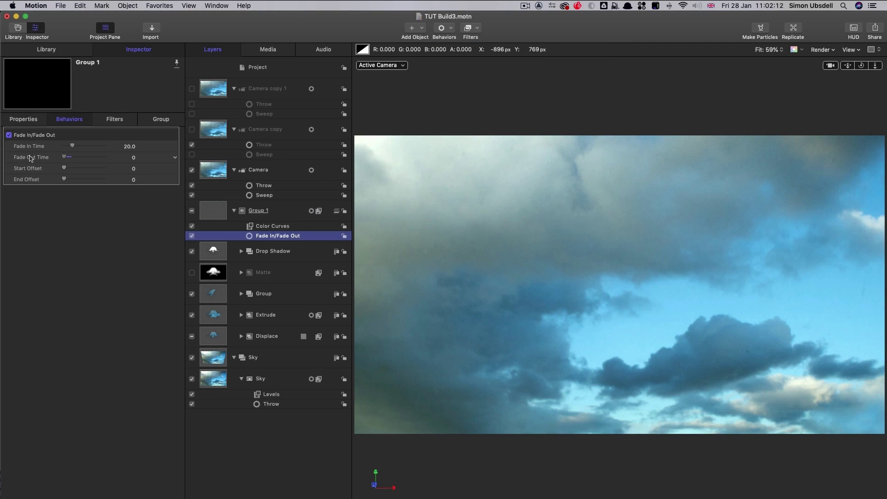
pyautogui.click(130, 146)
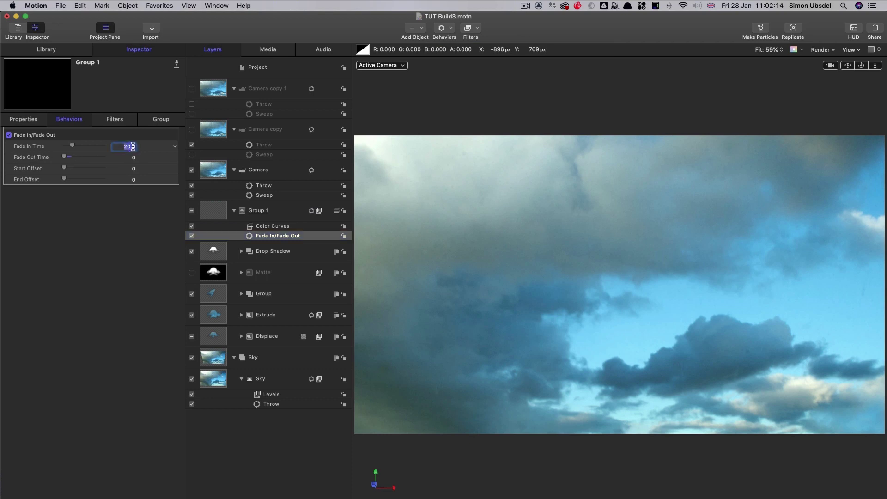
pyautogui.write('4')
pyautogui.press('Return')
pyautogui.press('space')
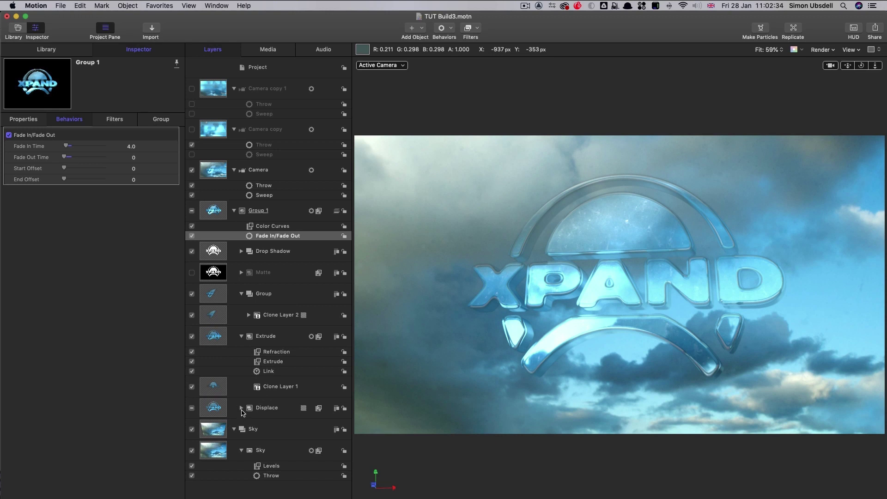
# Step: Expand the Displace group and delete its Clone Layer 1 layer
pyautogui.click(241, 408)
pyautogui.scroll(-5, 209, 331)
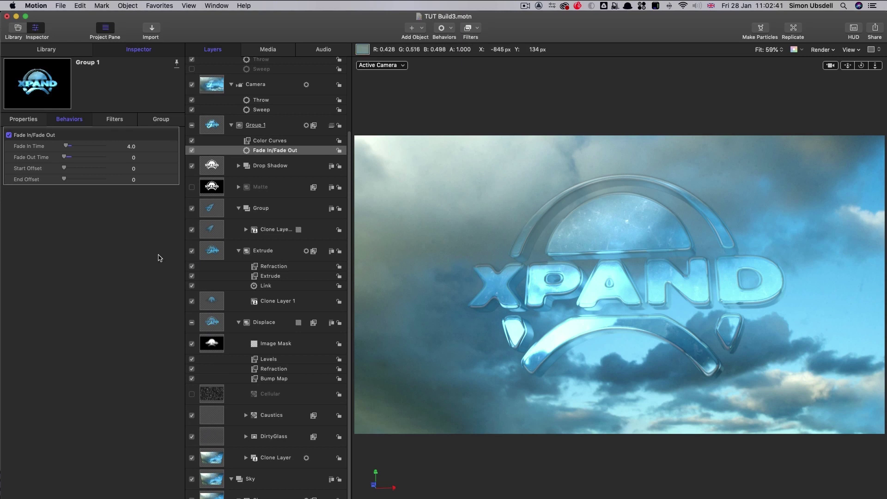
pyautogui.click(212, 323)
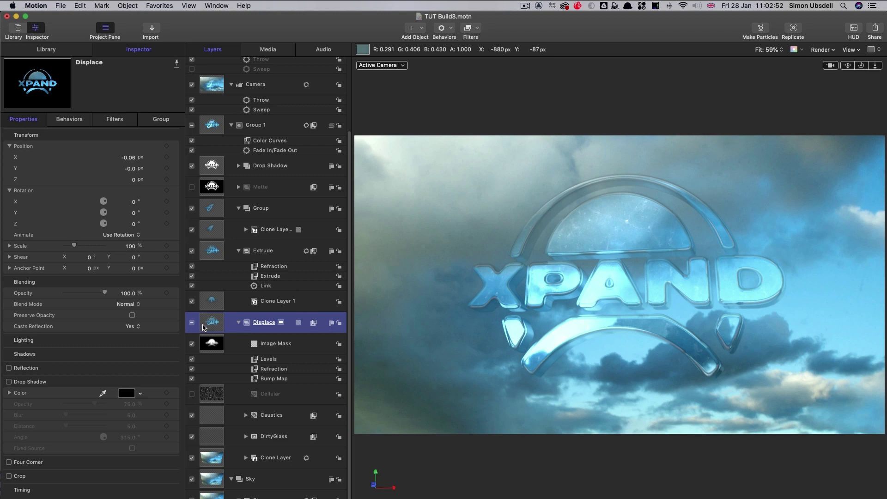
pyautogui.scroll(1, 207, 326)
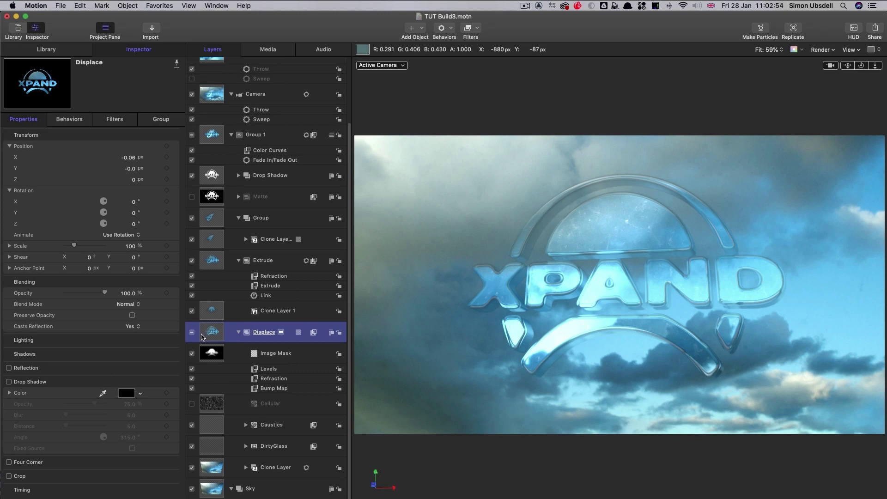
pyautogui.click(210, 313)
pyautogui.press('Delete')
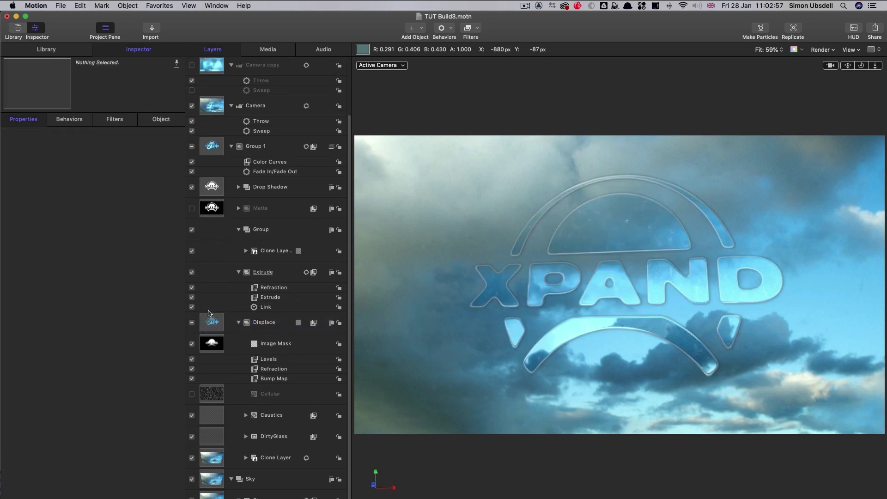
# Step: Nest the Displace group inside the Extrude group and preview the brighter glass logo
pyautogui.moveTo(216, 320); pyautogui.dragTo(271, 283)
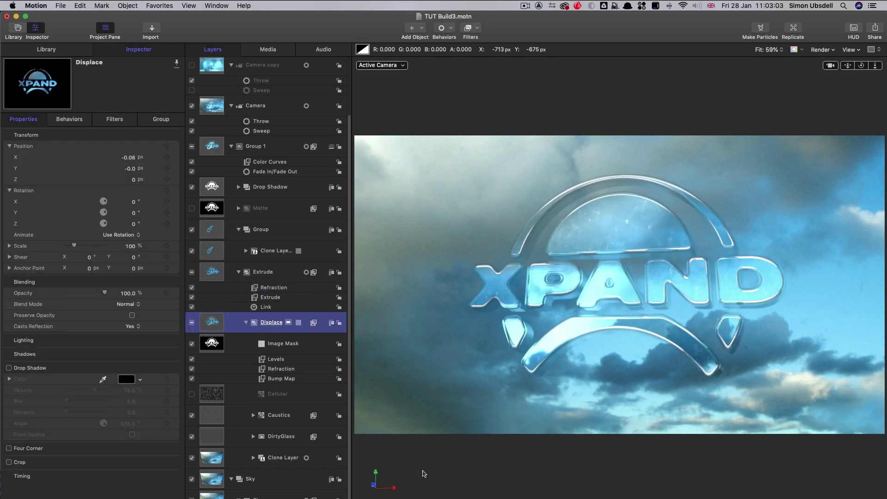
pyautogui.press('space')
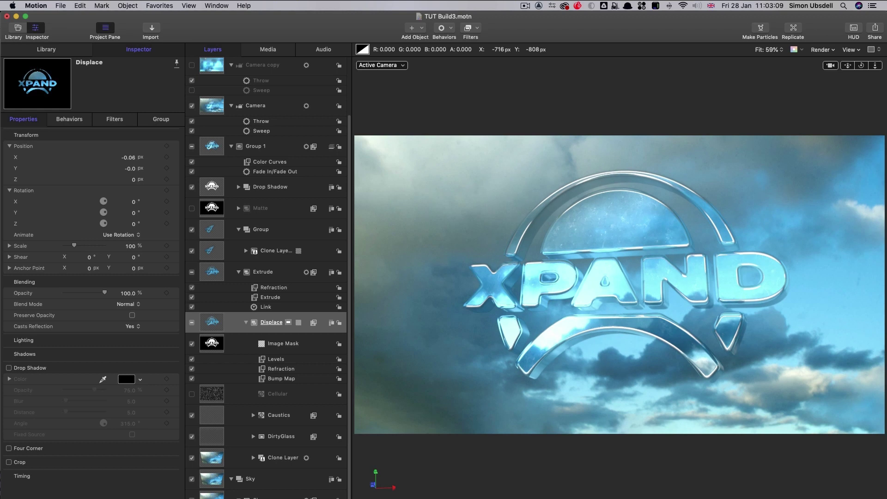
pyautogui.click(238, 208)
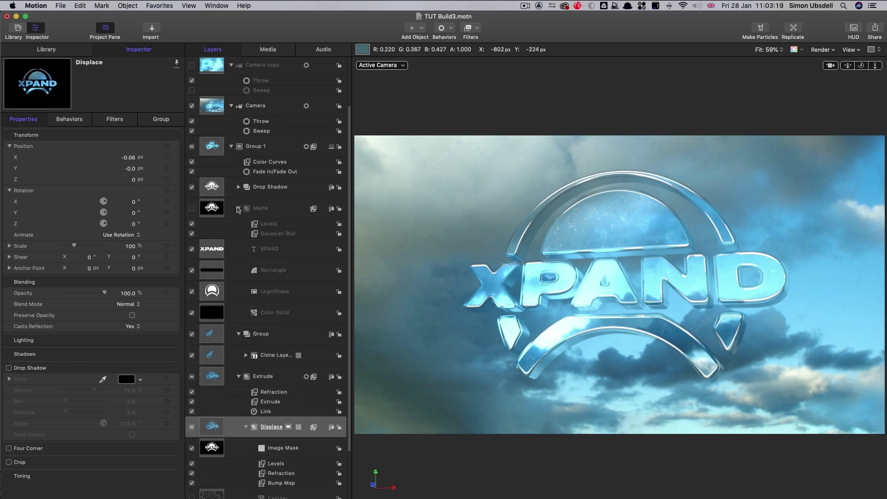
# Step: Replace the matte text's XPAND wording with RETRAX in the Text inspector
pyautogui.click(222, 254)
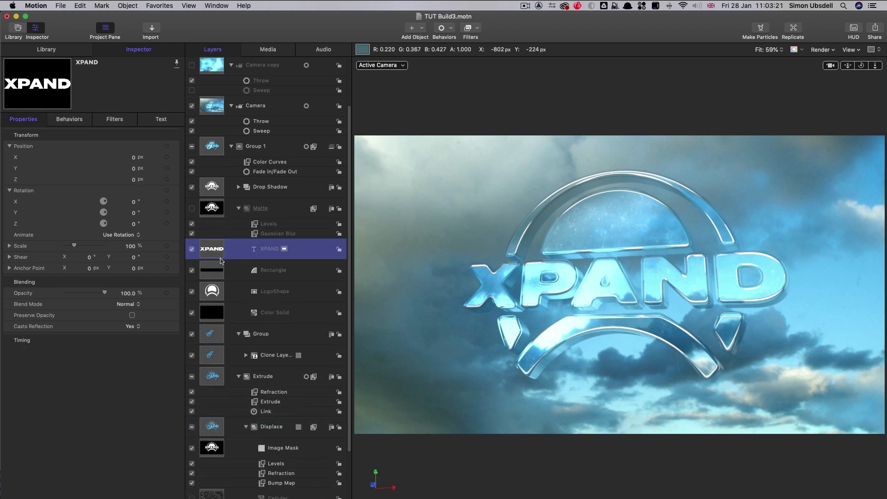
pyautogui.click(160, 119)
pyautogui.moveTo(27, 388); pyautogui.dragTo(3, 387)
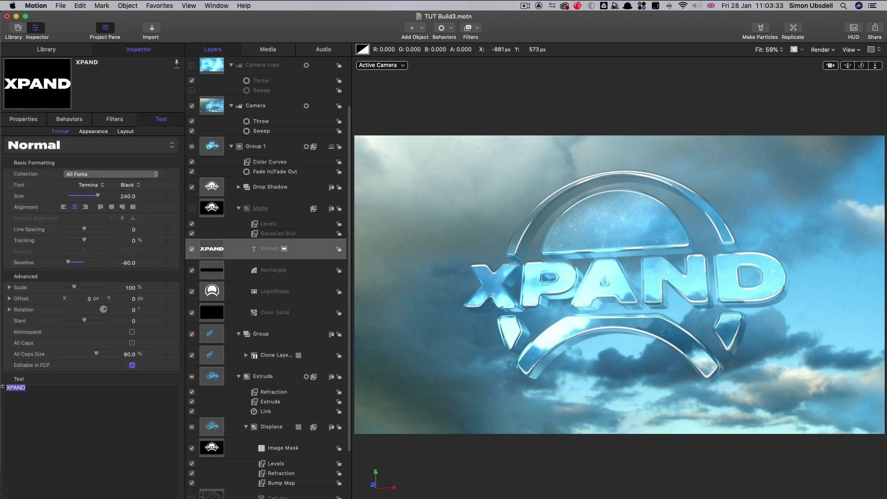
pyautogui.press('BackSpace')
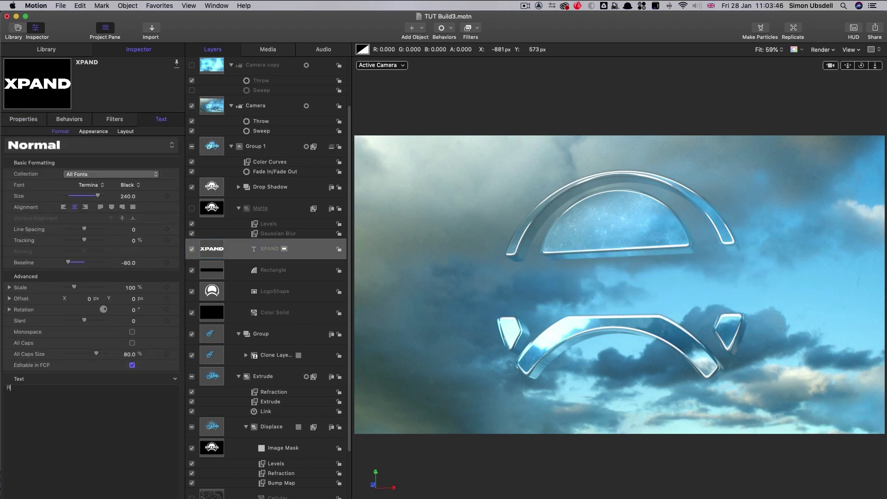
pyautogui.write('RETRAX')
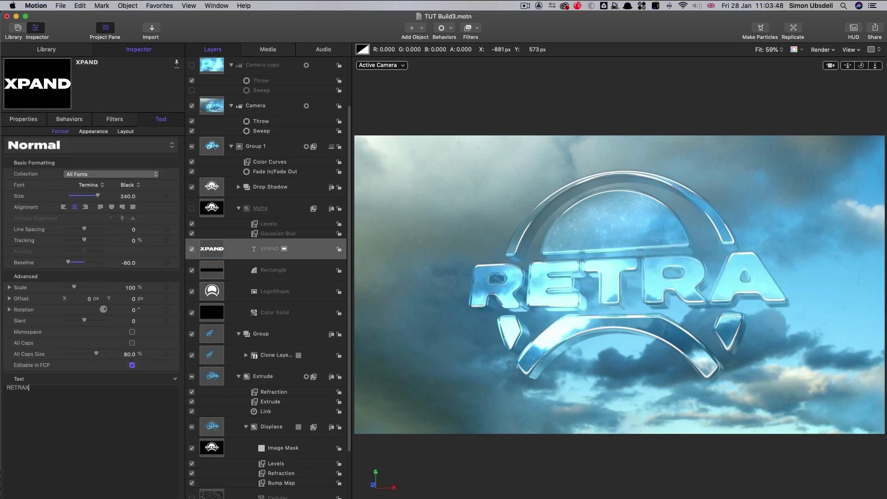
# Step: Hide the RETRAX text layer, leaving the LogoShape layer visible
pyautogui.click(192, 292)
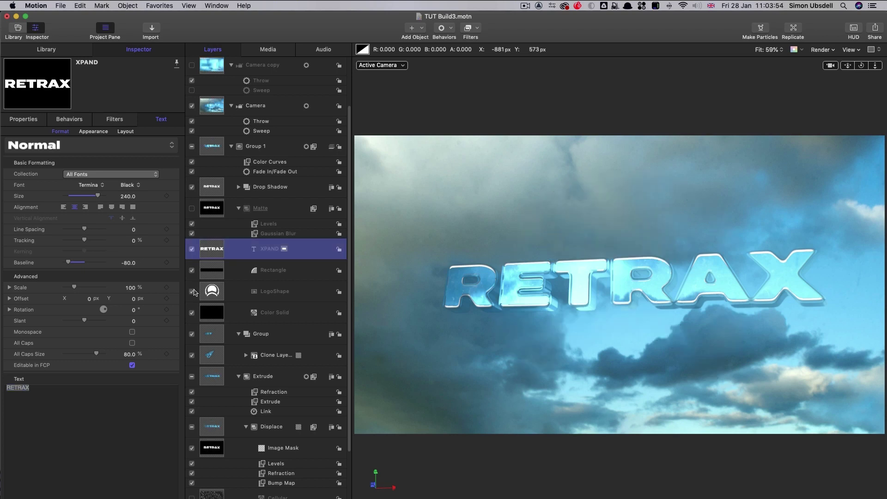
pyautogui.click(192, 291)
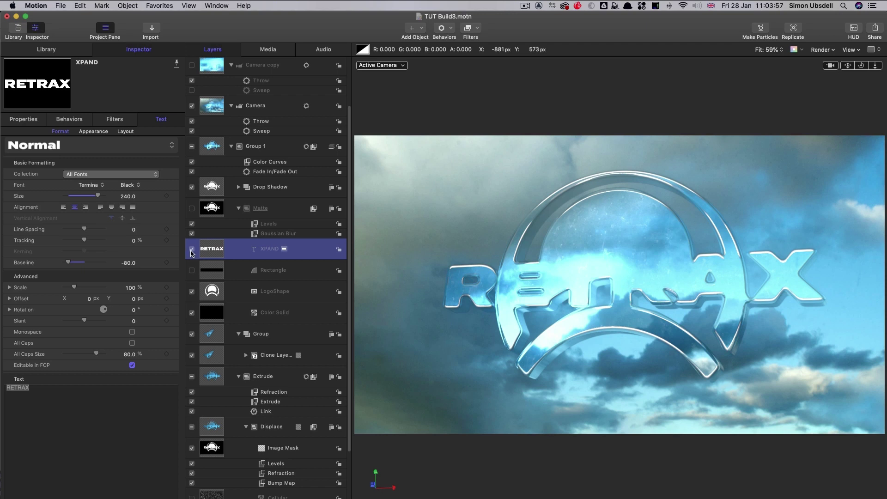
pyautogui.click(192, 248)
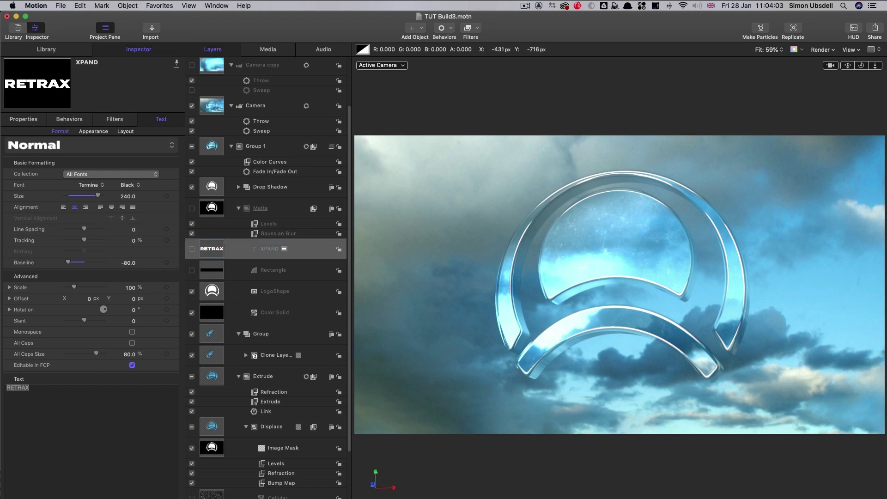
# Step: Replace the Sky layer's Sky.jpg media with the mountain lake image
pyautogui.scroll(-5, 266, 277)
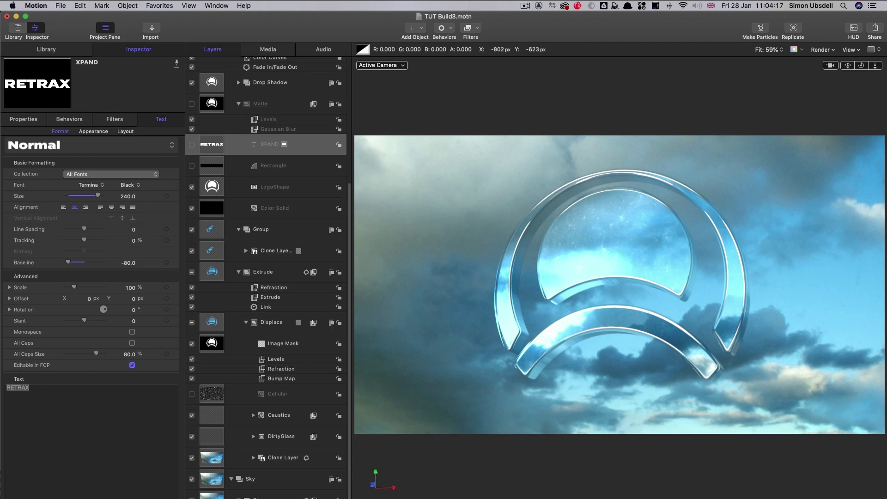
pyautogui.click(259, 495)
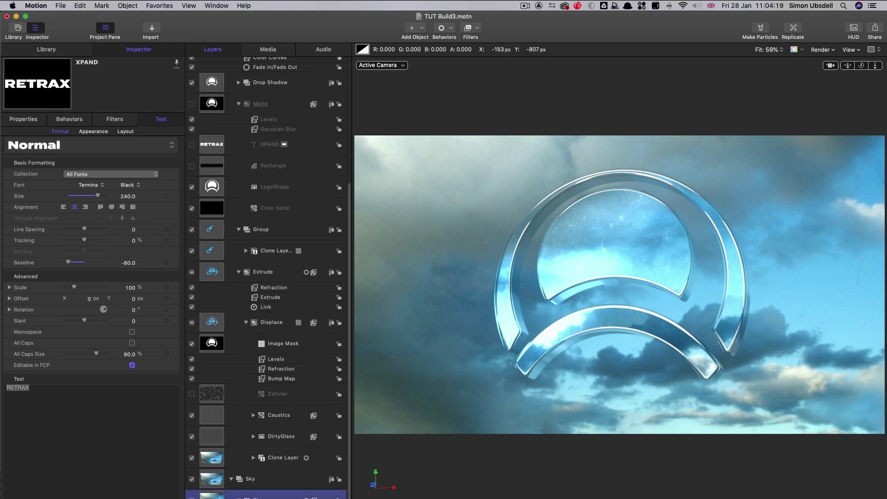
pyautogui.click(267, 50)
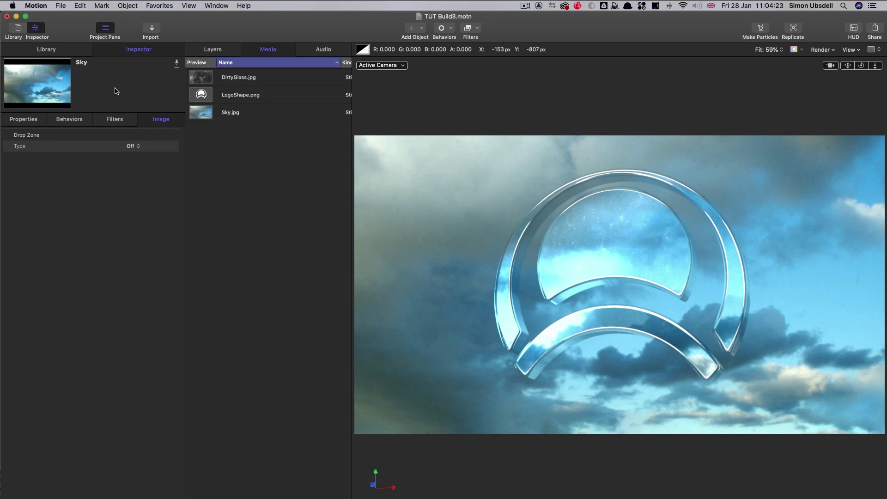
pyautogui.rightClick(202, 110)
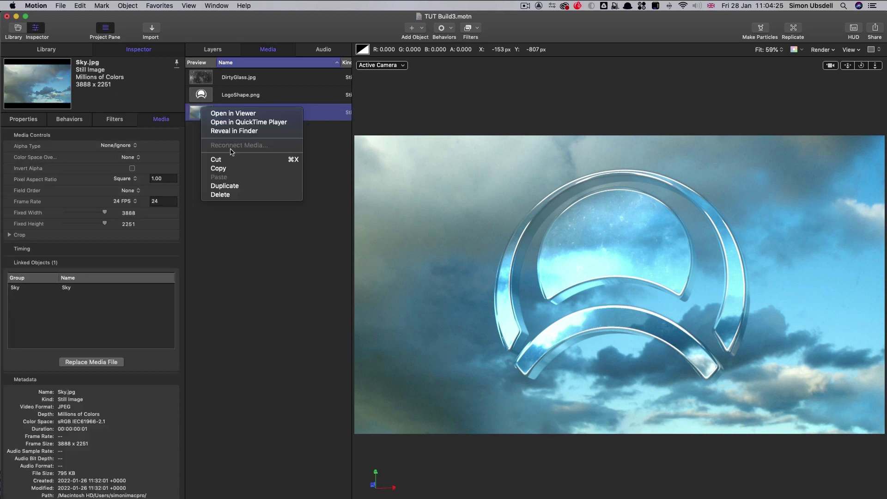
pyautogui.click(91, 362)
pyautogui.click(91, 362)
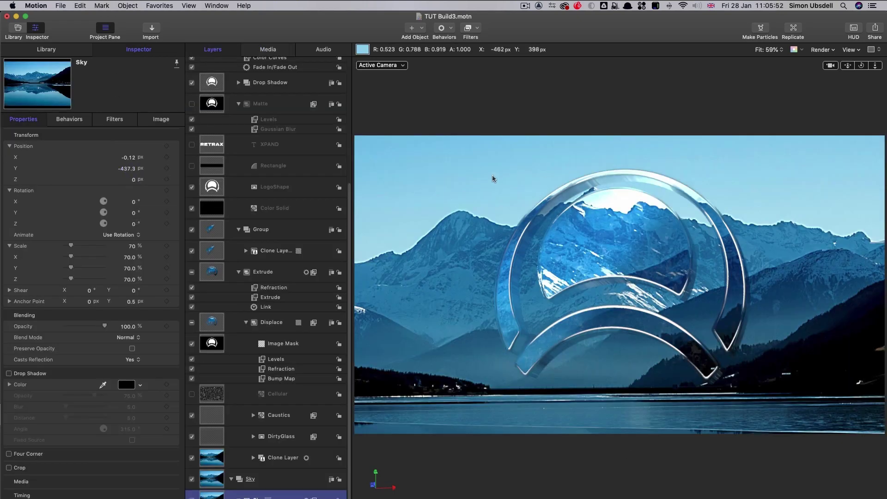
# Step: Preview over the lake, then re-enable the Rectangle and RETRAX text layers in Matte
pyautogui.press('space')
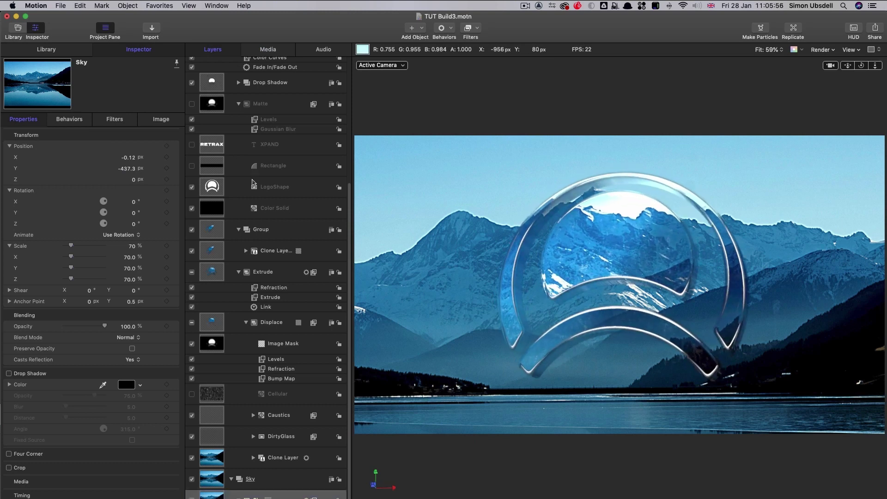
pyautogui.click(191, 165)
pyautogui.click(191, 144)
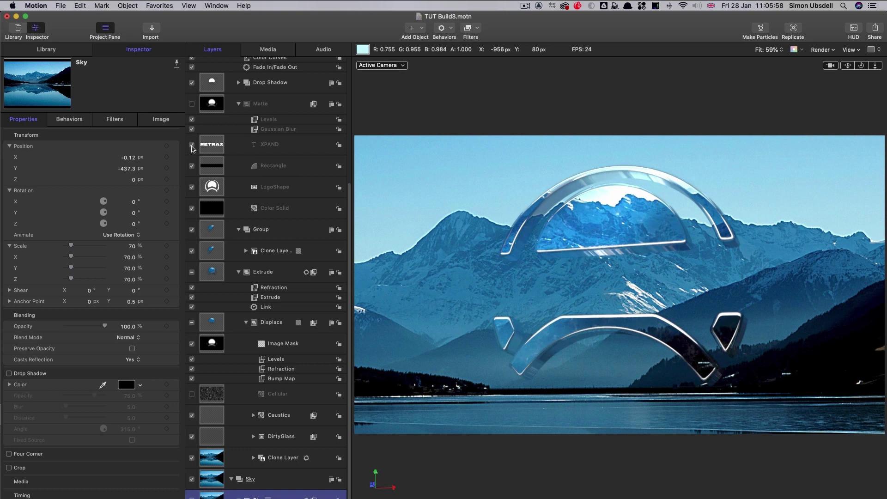